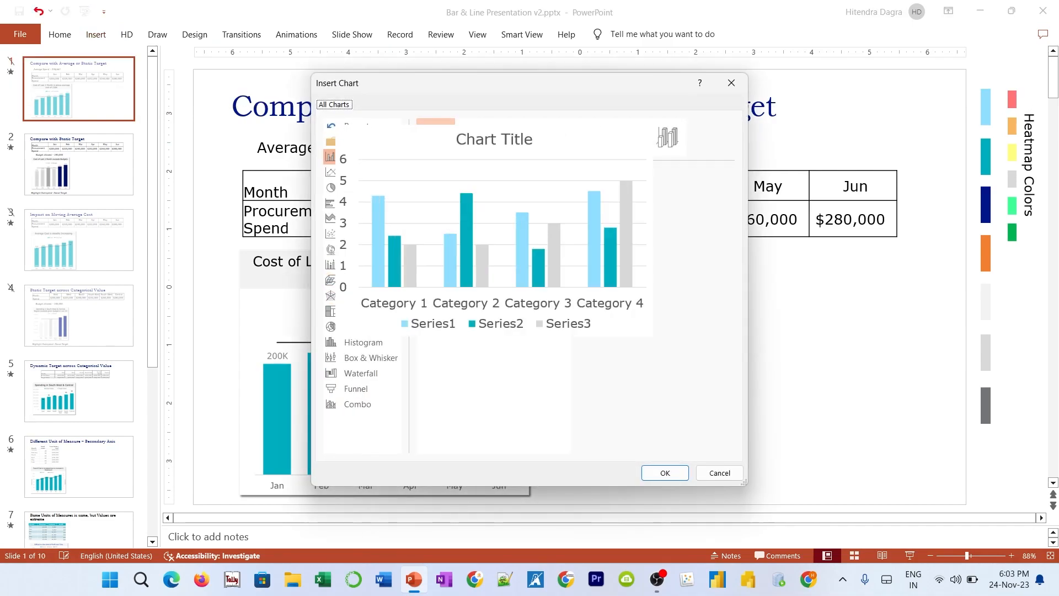
Step: Insert a Clustered Column - Line combo chart on the slide
{"action": "left_click", "coordinate": [359, 404]}
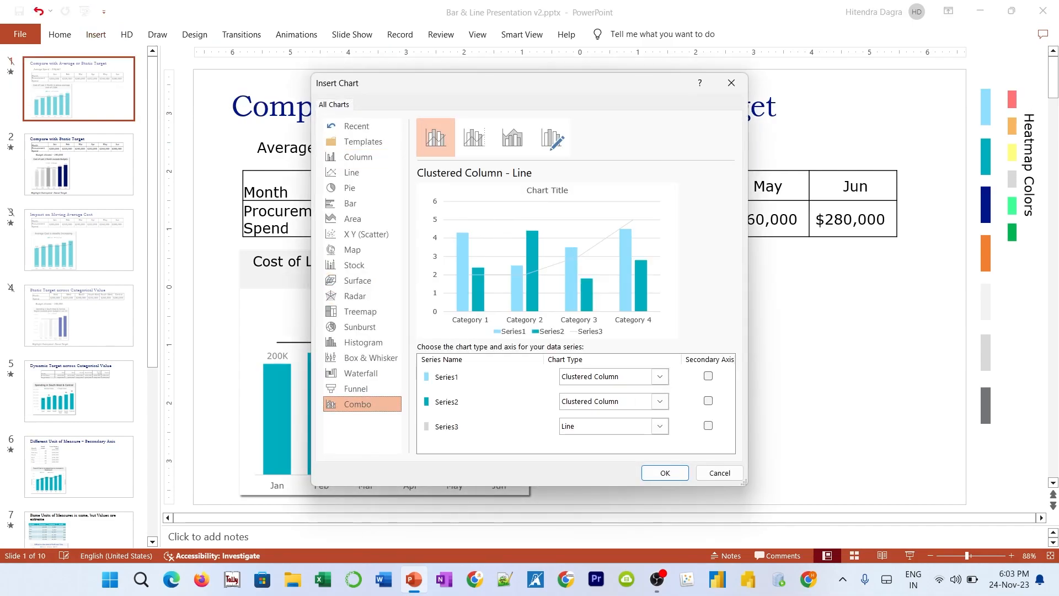
{"action": "key", "text": "Escape"}
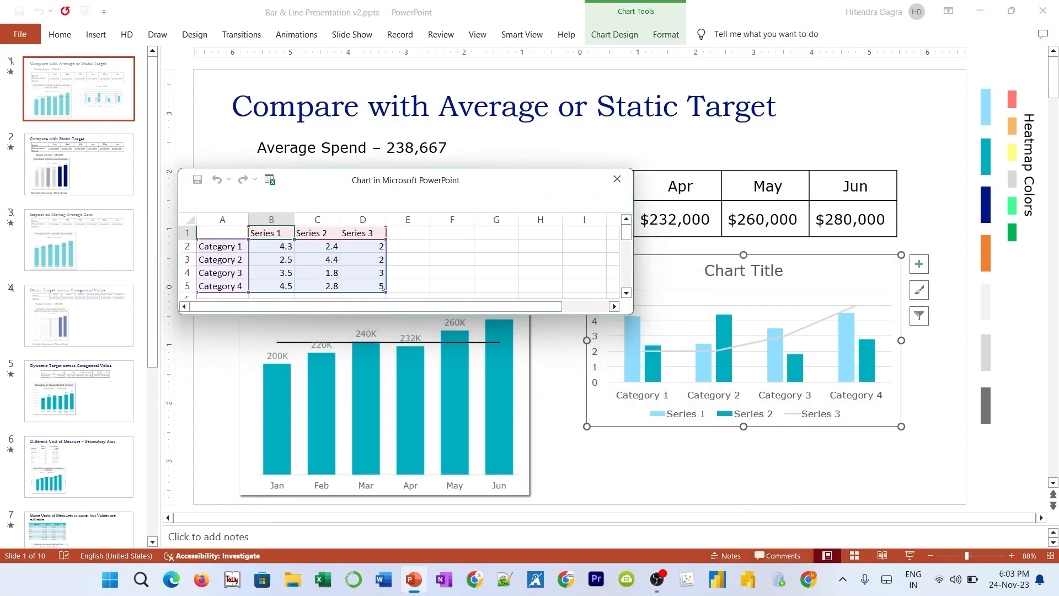
Step: Delete the Series 2 column and enter Month, Cost and Average data: Jan 200000, Feb 220000, Mar 240000, Apr 232000, May 260000, Jun 280000
{"action": "right_click", "coordinate": [322, 220]}
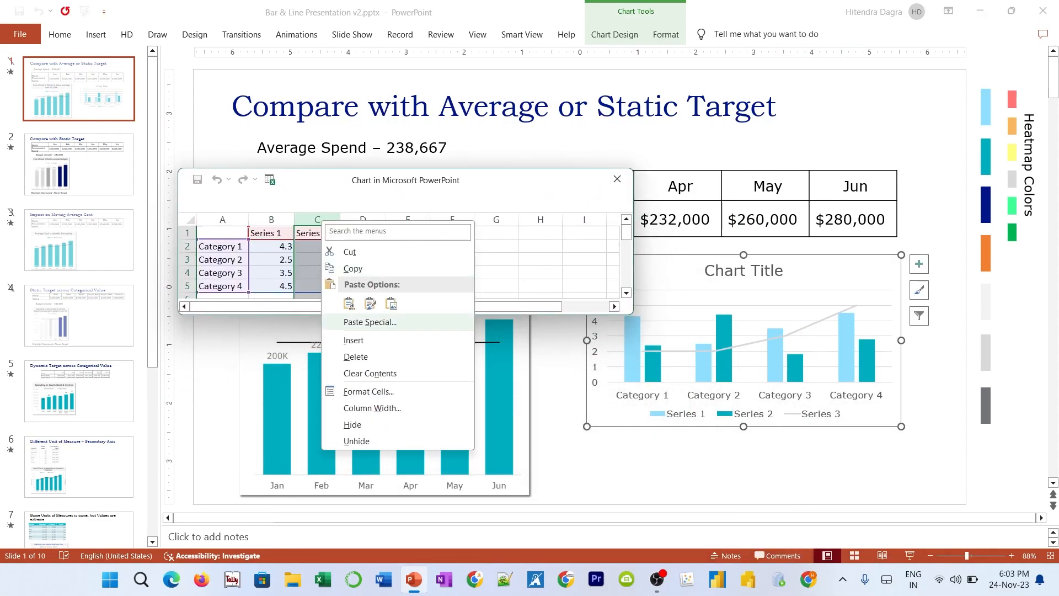
{"action": "left_click", "coordinate": [356, 356]}
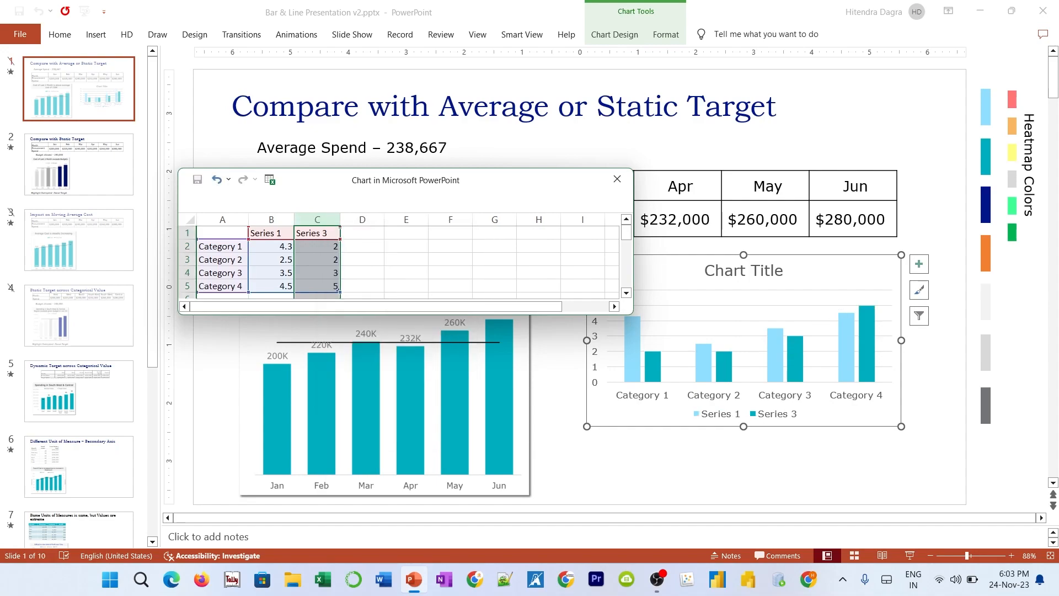
{"action": "type", "text": "Month\tCost\tAverage Jan\t200000 Feb\t220000 Mar\t240000 Apr\t232000 May\t260000 Jun\t280000"}
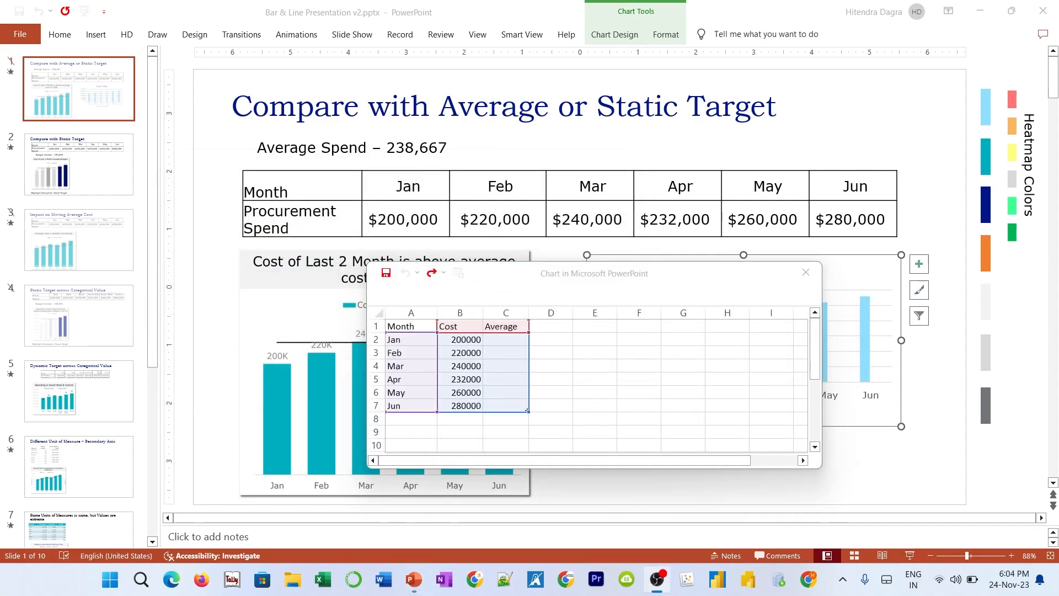
Step: Fill the Average column with the AVERAGE of the Jan to Jun Cost values and close the chart data sheet
{"action": "left_click", "coordinate": [506, 339]}
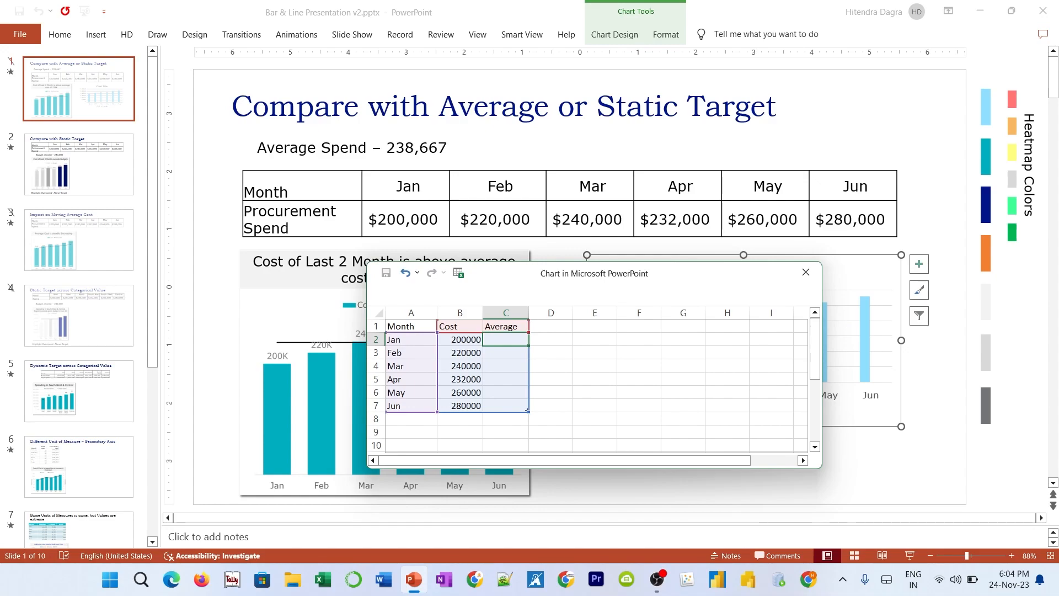
{"action": "type", "text": "=AV"}
{"action": "key", "text": "Tab"}
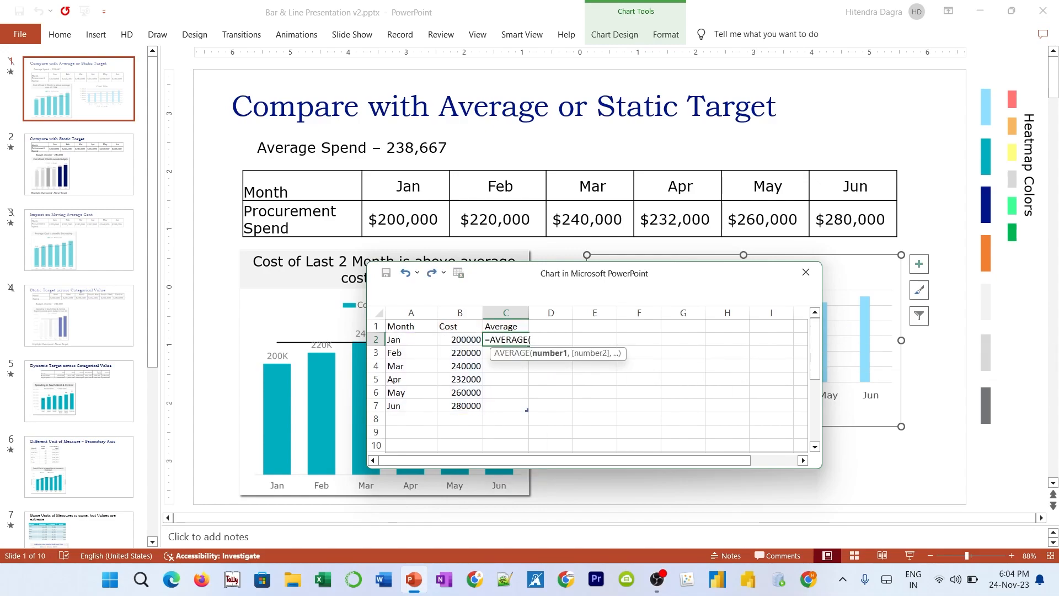
{"action": "left_click_drag", "start_coordinate": [460, 339], "coordinate": [466, 406]}
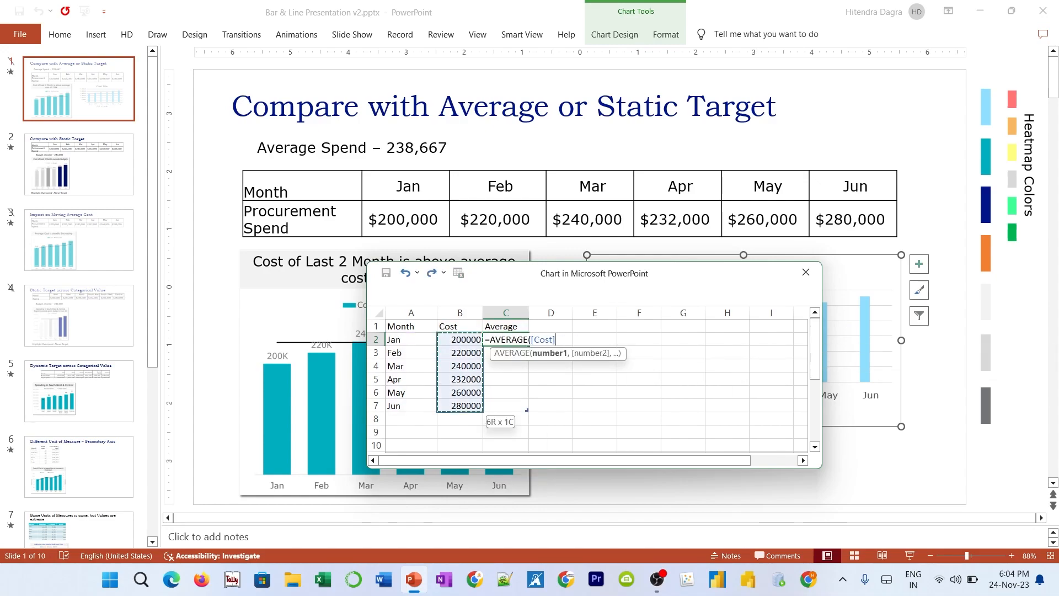
{"action": "type", "text": ")"}
{"action": "key", "text": "Return"}
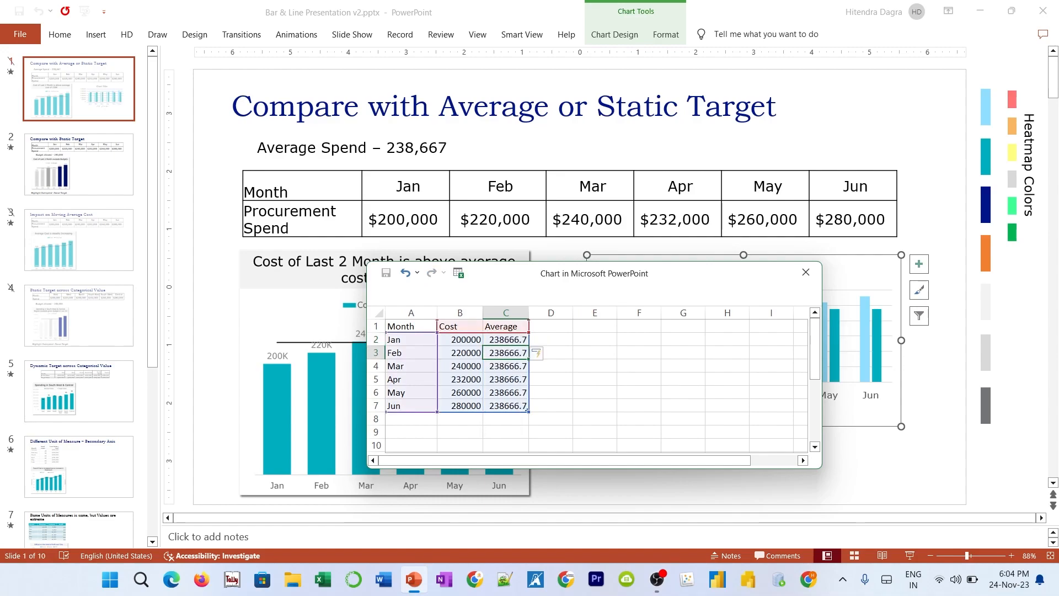
{"action": "left_click_drag", "start_coordinate": [551, 273], "coordinate": [321, 188]}
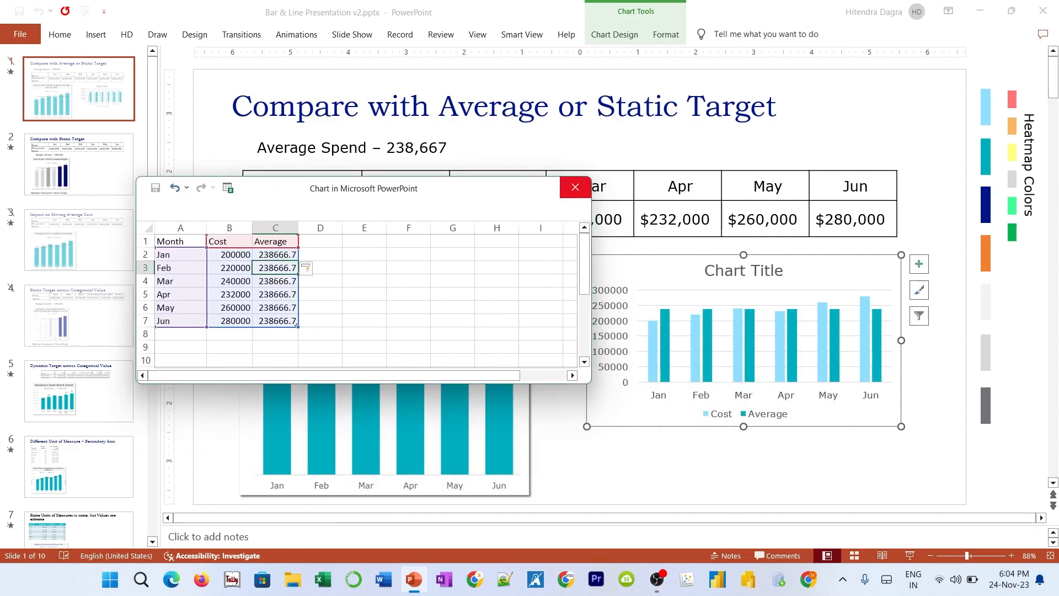
{"action": "left_click", "coordinate": [575, 187]}
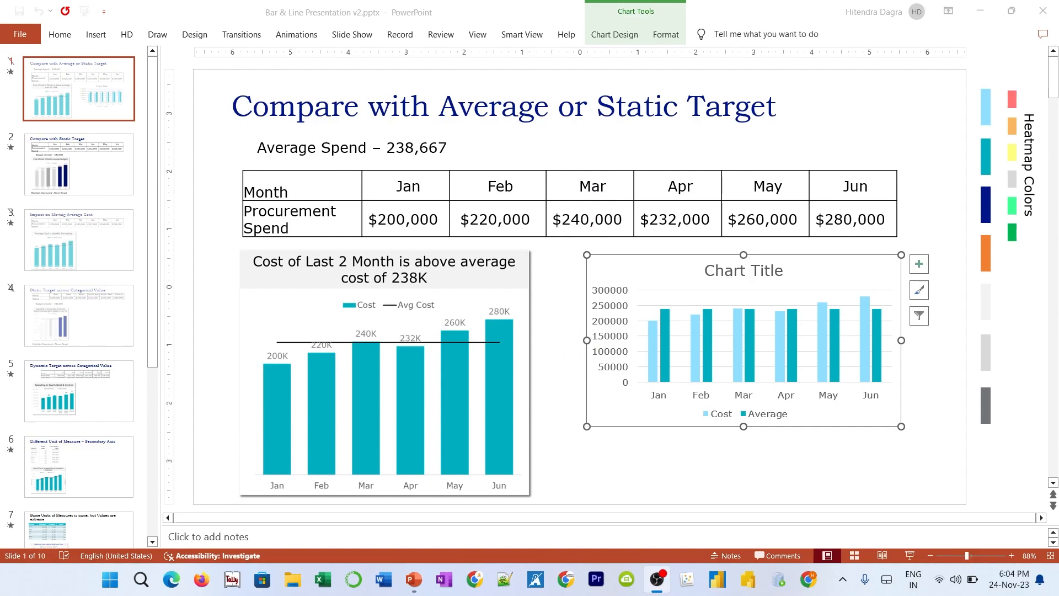
Step: Change the Average series to a plain Line chart type, keeping Cost as Clustered Column
{"action": "right_click", "coordinate": [749, 343]}
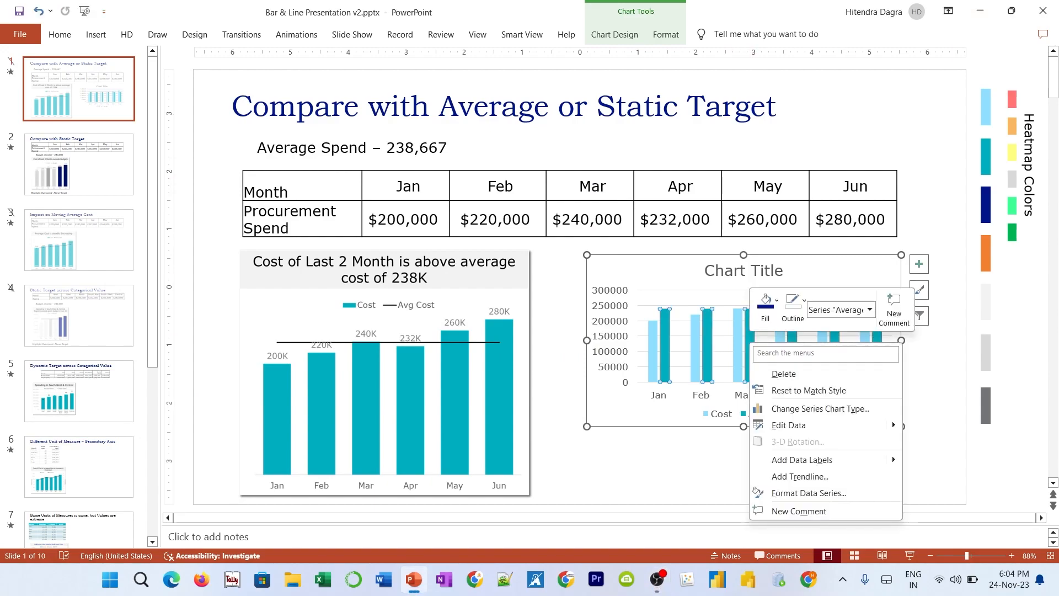
{"action": "left_click", "coordinate": [820, 408]}
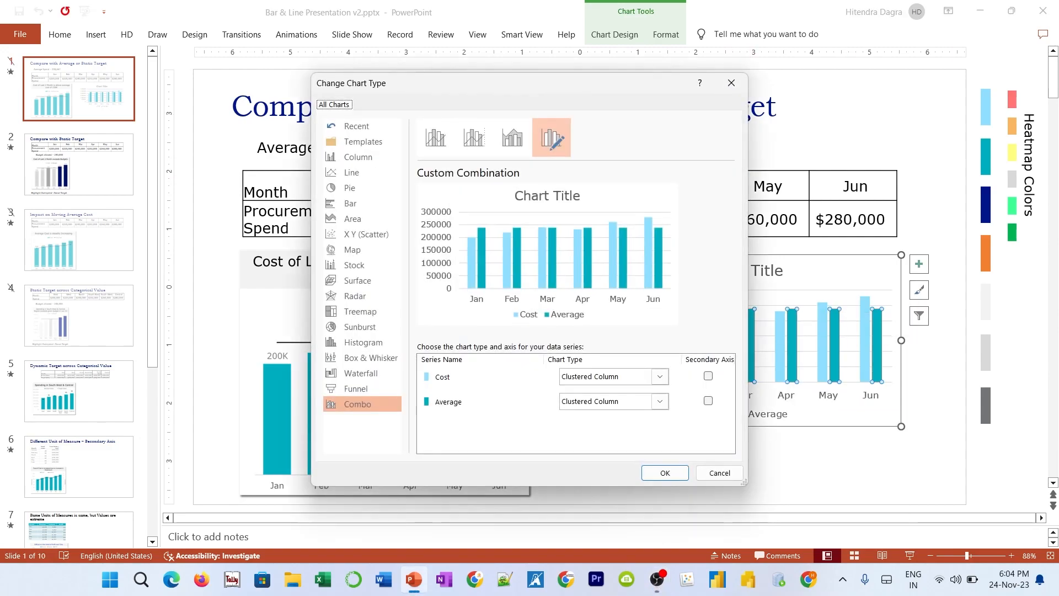
{"action": "left_click", "coordinate": [659, 401]}
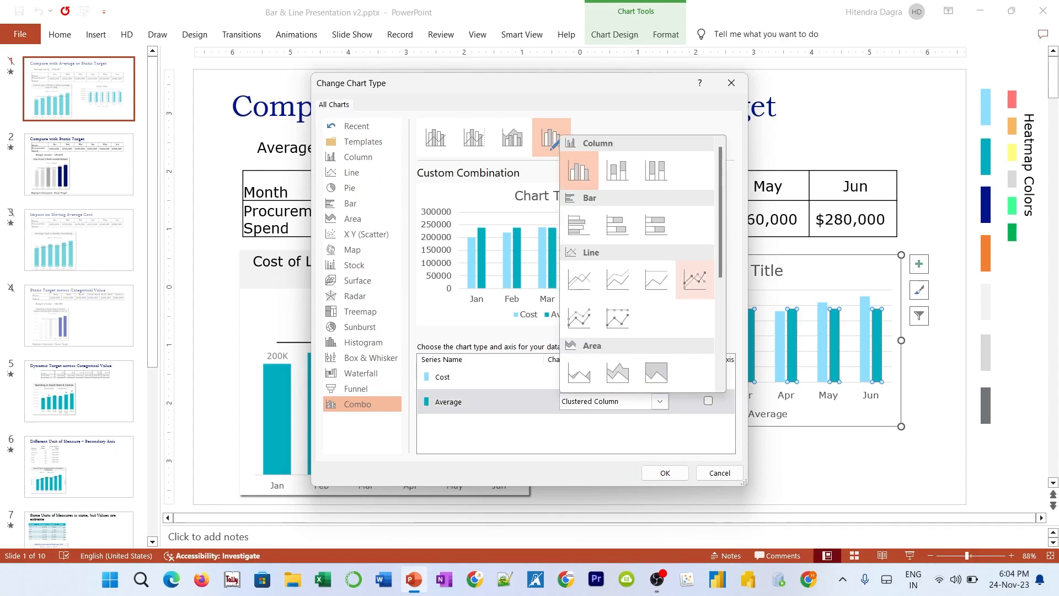
{"action": "left_click", "coordinate": [694, 280]}
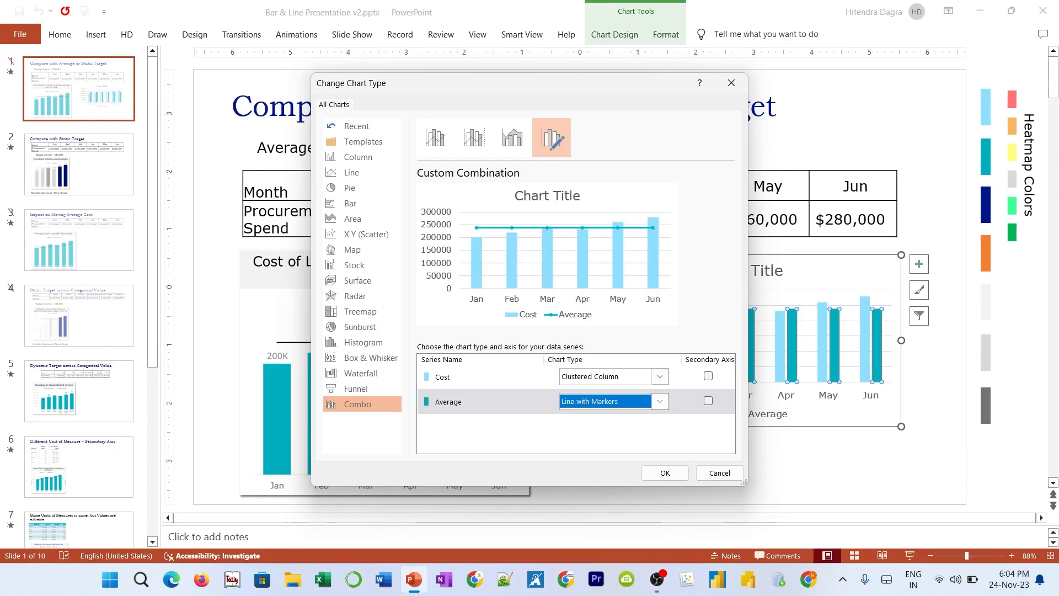
{"action": "left_click", "coordinate": [659, 401]}
{"action": "left_click", "coordinate": [579, 280]}
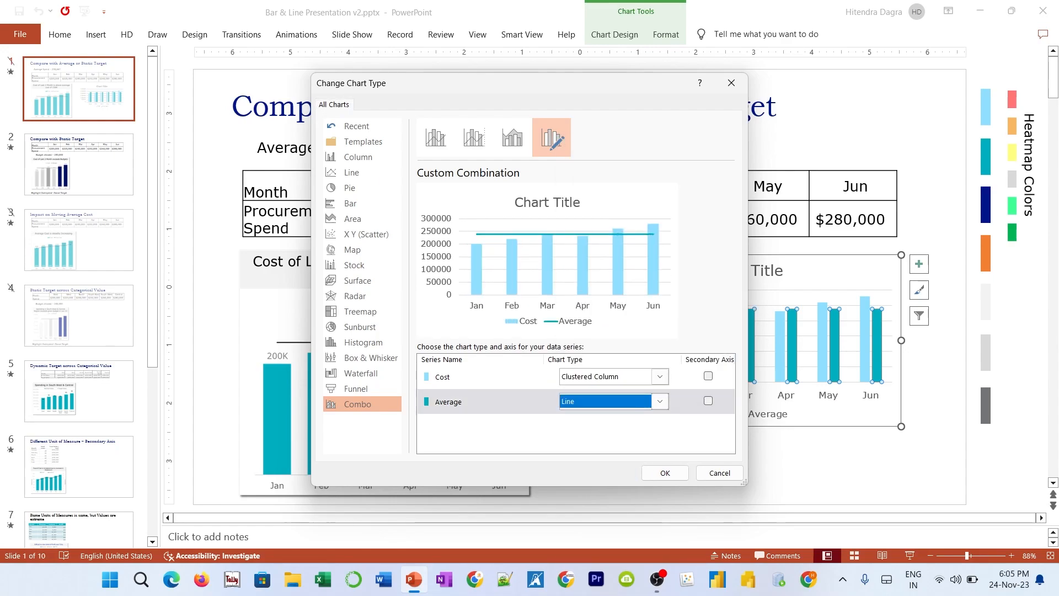
{"action": "left_click", "coordinate": [665, 473]}
Step: Move the new chart's legend to the Top position
{"action": "right_click", "coordinate": [762, 419]}
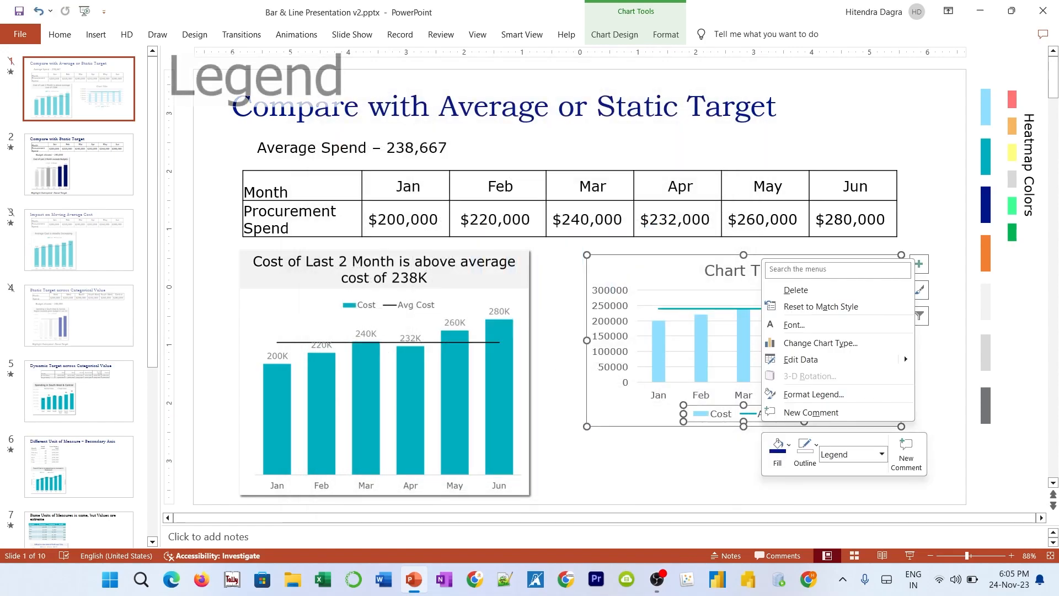
{"action": "left_click", "coordinate": [813, 394]}
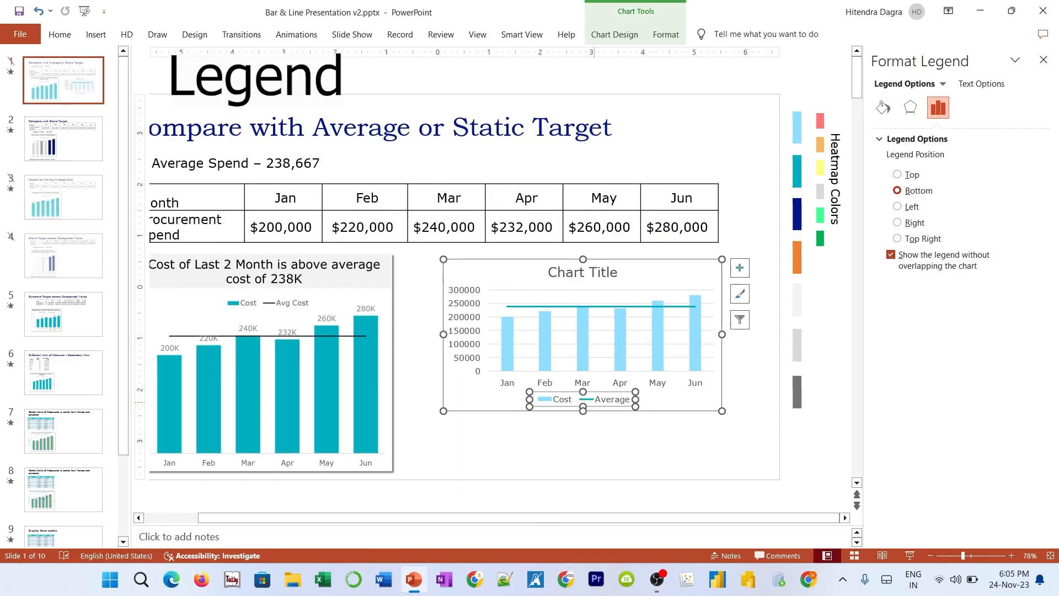
{"action": "left_click", "coordinate": [897, 174]}
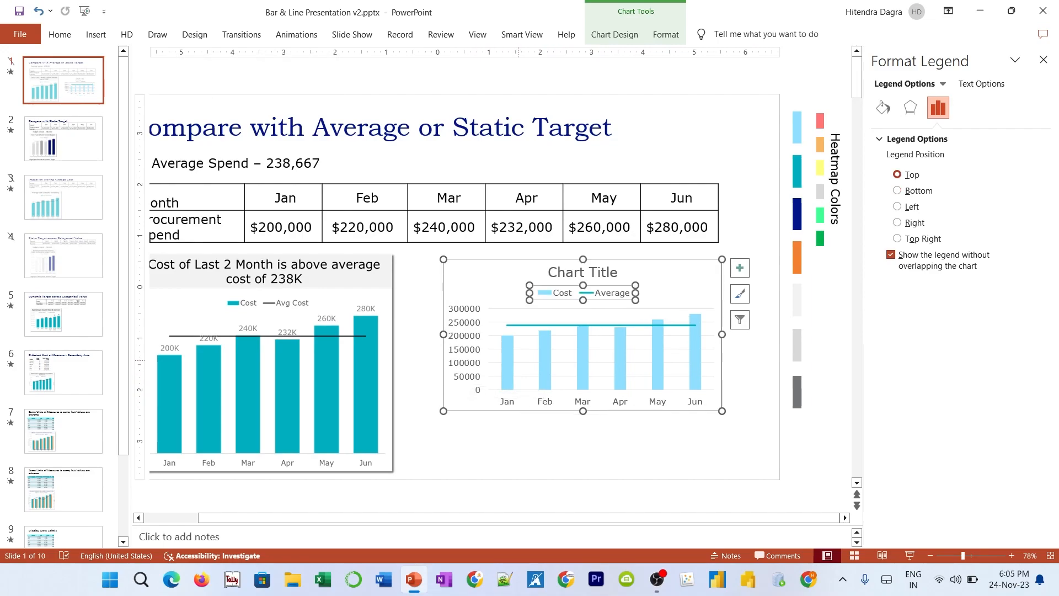
Step: Fill the Cost columns of the new chart with the teal theme color
{"action": "left_click", "coordinate": [658, 359]}
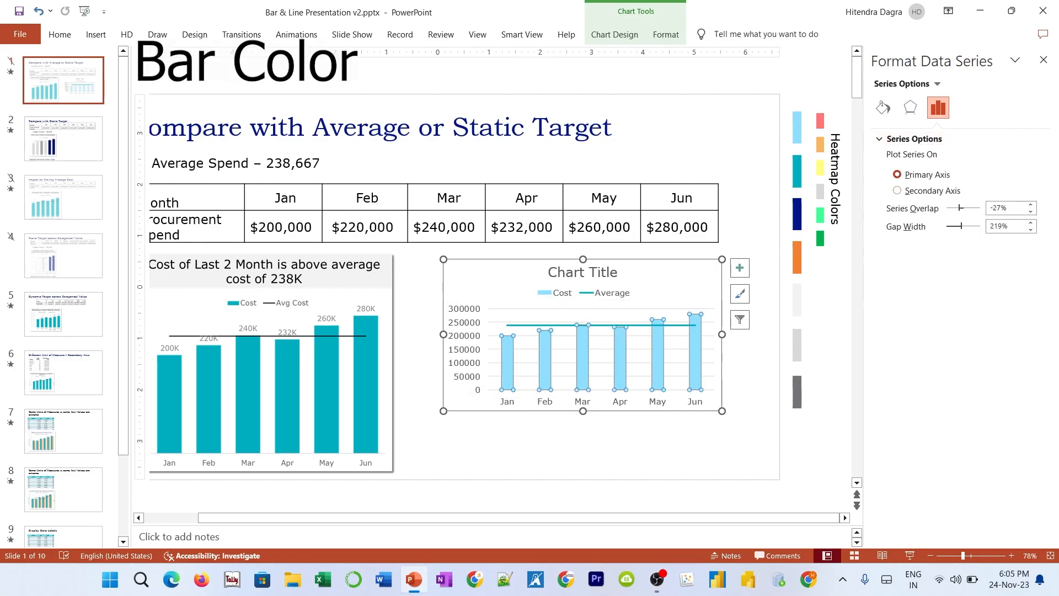
{"action": "left_click", "coordinate": [883, 108]}
{"action": "left_click", "coordinate": [892, 138]}
{"action": "left_click", "coordinate": [1023, 282]}
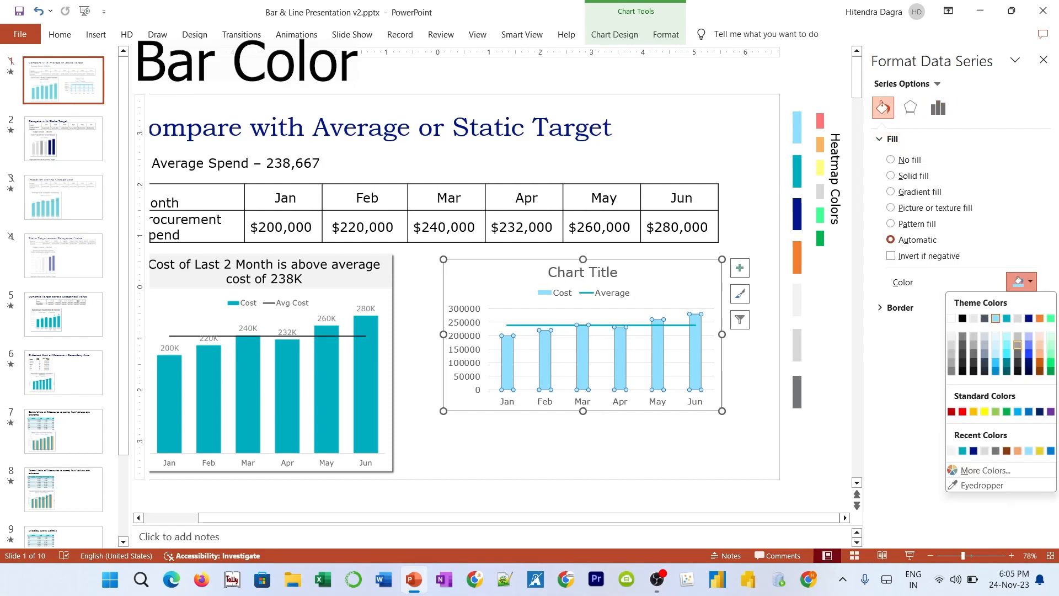
{"action": "left_click", "coordinate": [1007, 318]}
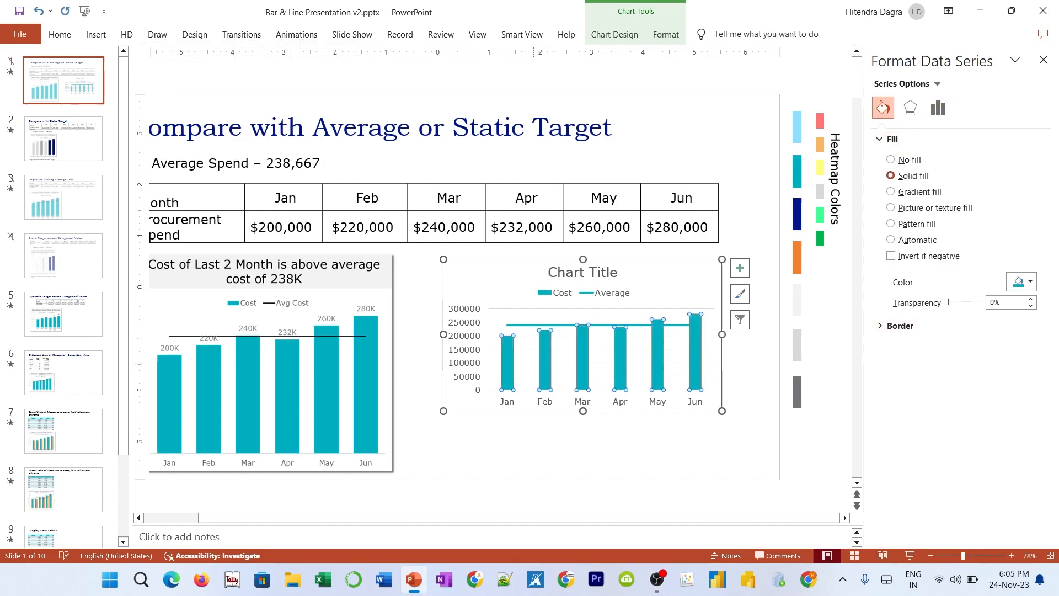
Step: Set the gap width of the Cost columns to 80%
{"action": "left_click", "coordinate": [938, 108]}
{"action": "double_click", "coordinate": [1001, 226]}
{"action": "type", "text": "80"}
{"action": "key", "text": "Return"}
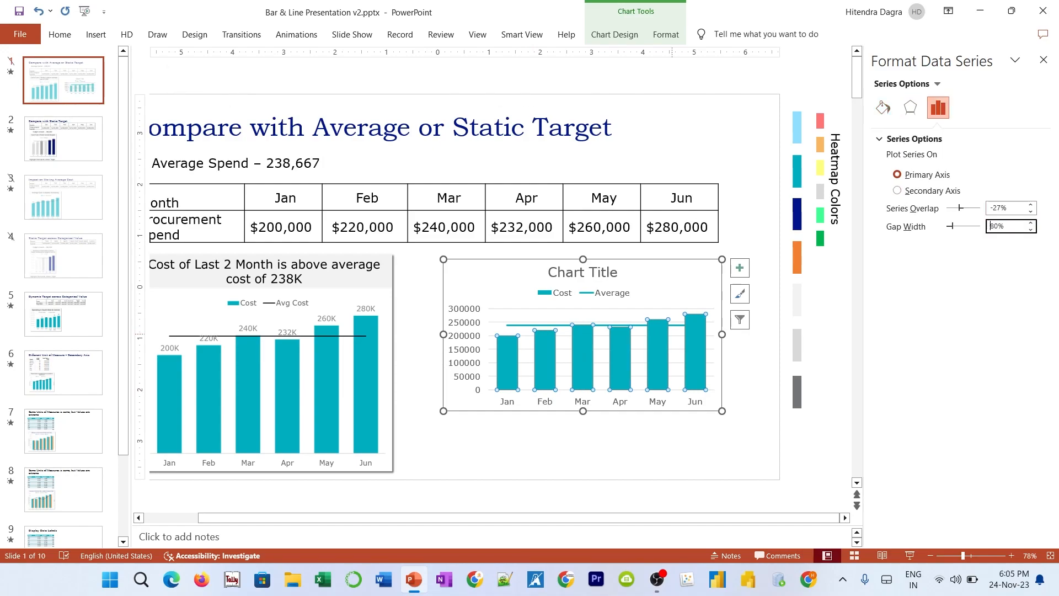
Step: Recolor the Average line with the dark blue theme color
{"action": "left_click", "coordinate": [601, 325]}
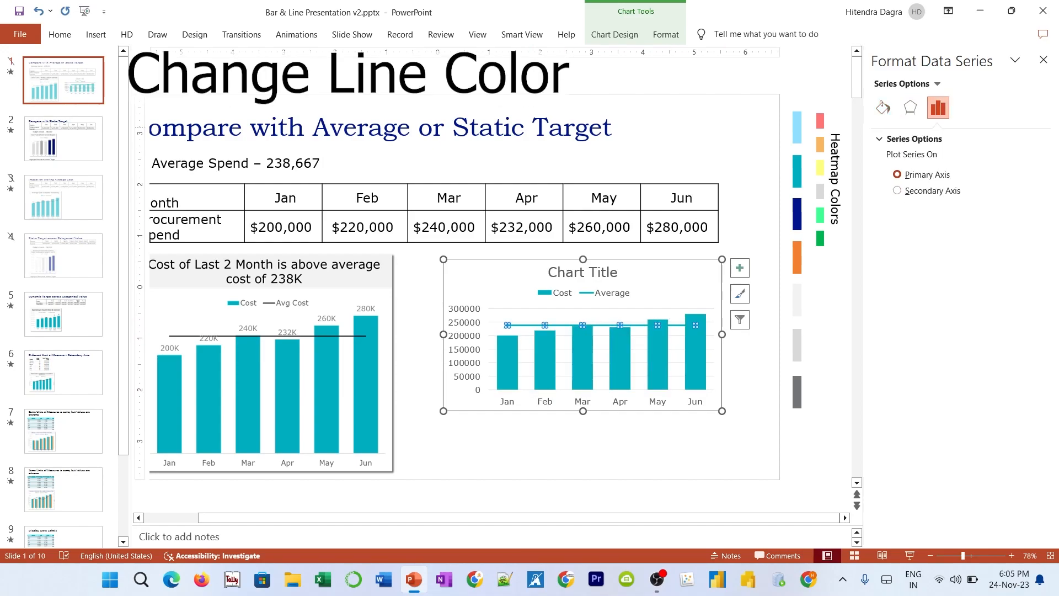
{"action": "left_click", "coordinate": [882, 107]}
{"action": "left_click", "coordinate": [1021, 252]}
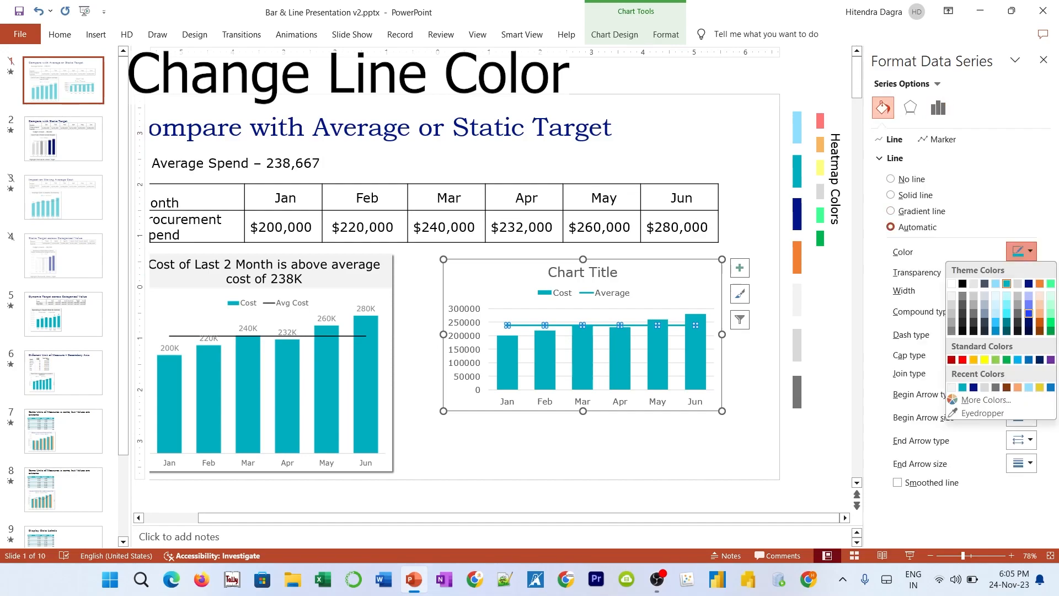
{"action": "left_click", "coordinate": [1028, 283]}
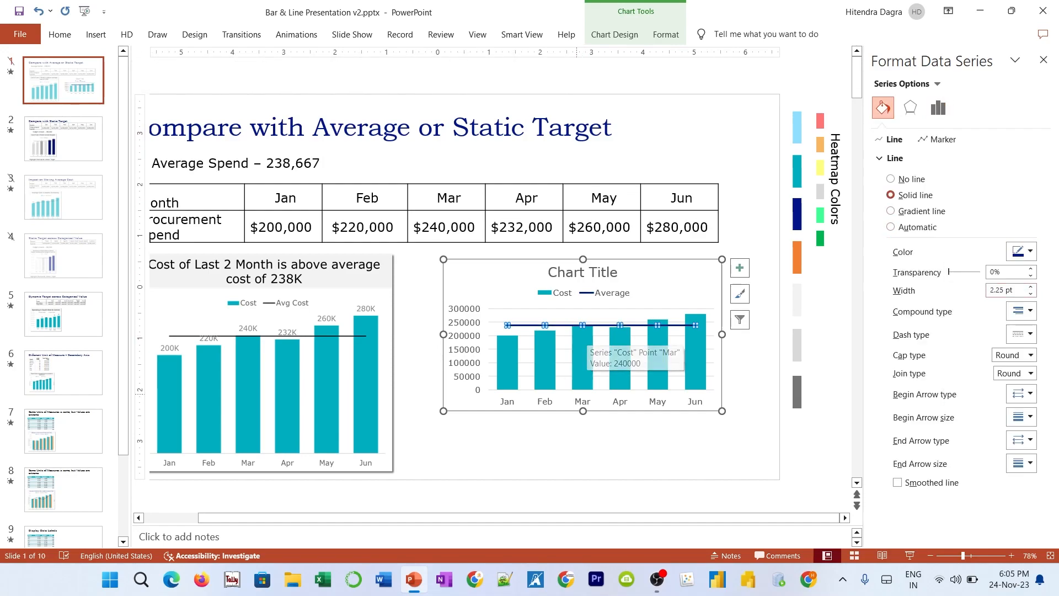
Step: Stretch the new chart downward to nearly the neighbouring chart's lower edge and add data labels to the Cost columns
{"action": "left_click_drag", "start_coordinate": [582, 411], "coordinate": [582, 466]}
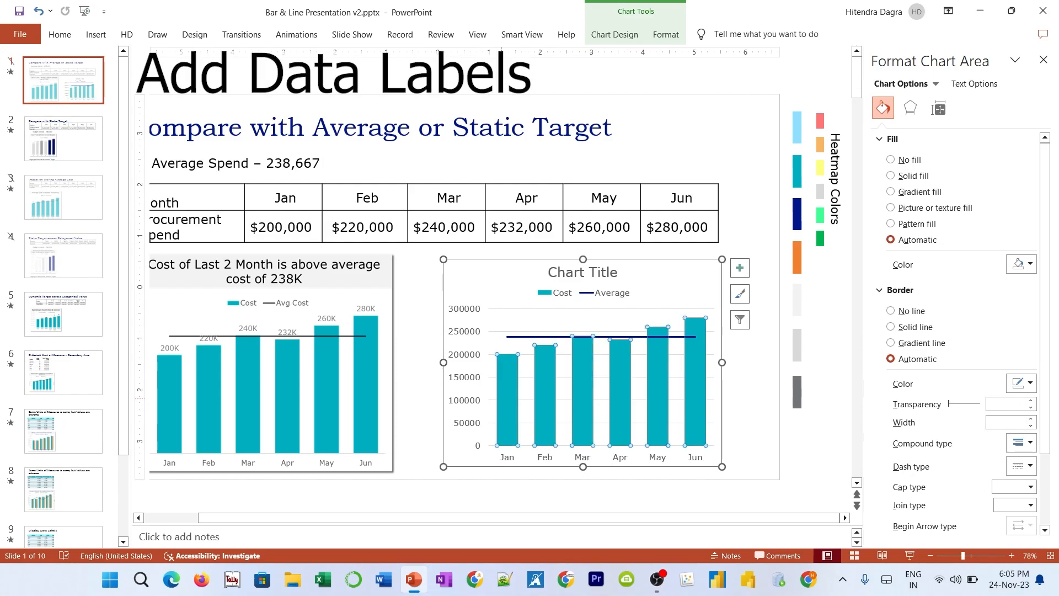
{"action": "left_click", "coordinate": [695, 386]}
{"action": "left_click", "coordinate": [740, 268]}
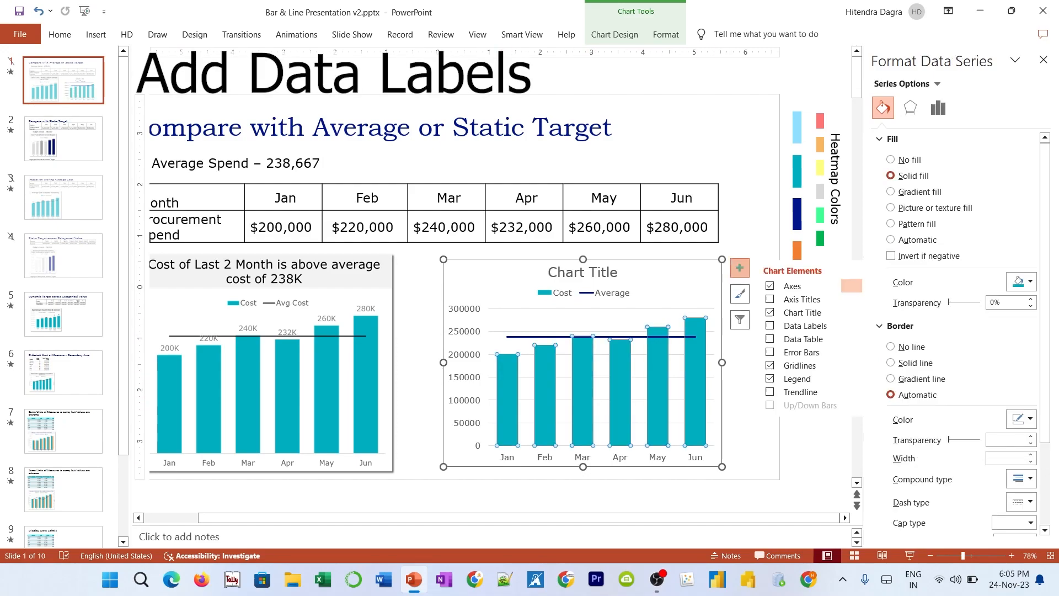
{"action": "left_click", "coordinate": [769, 325]}
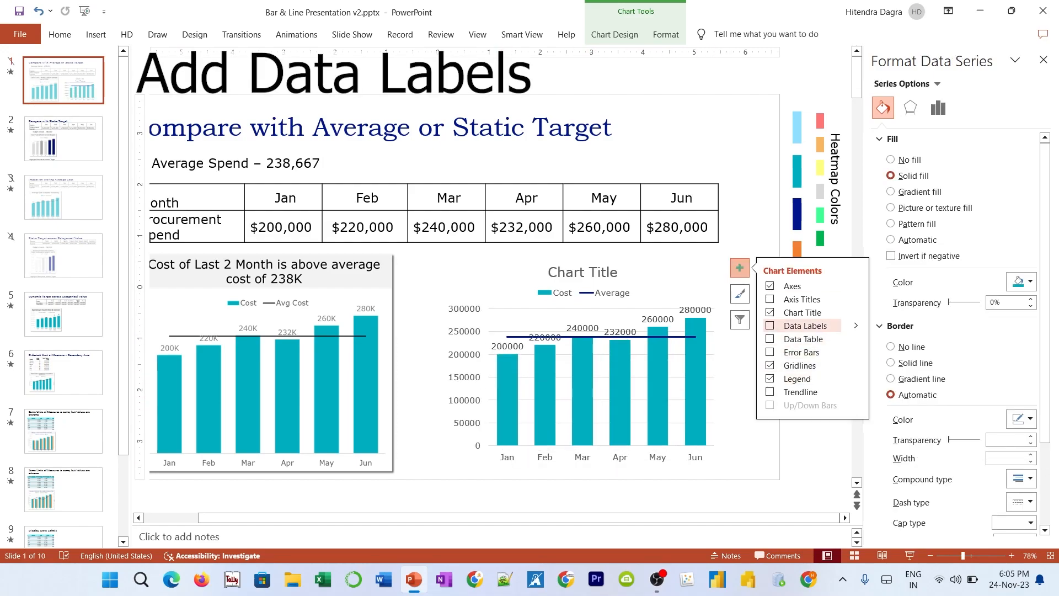
{"action": "key", "text": "Escape"}
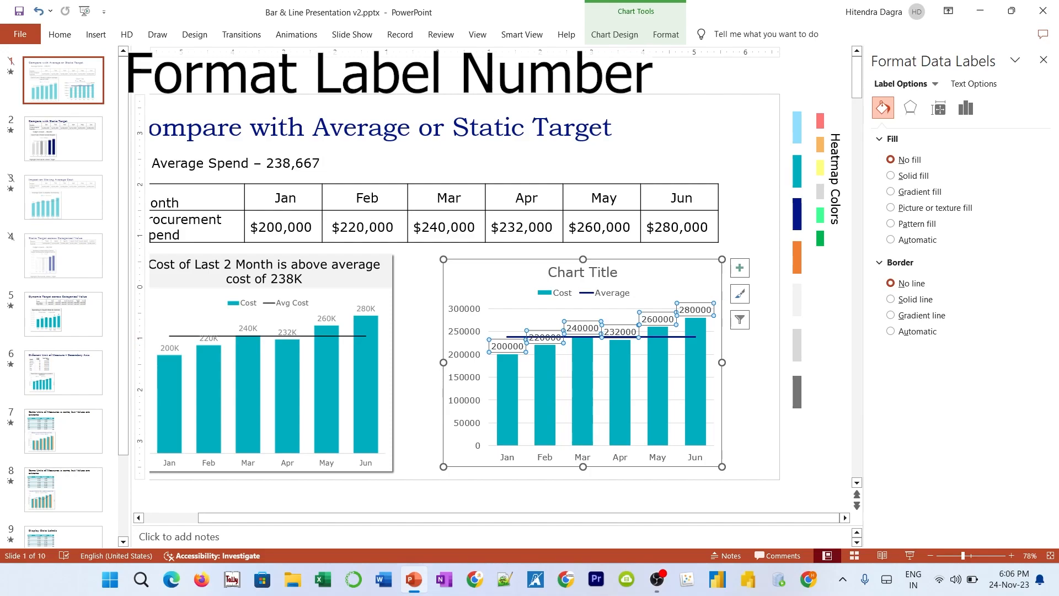
Step: Format the Cost data labels with the Custom number type #,##0,K
{"action": "left_click", "coordinate": [965, 108]}
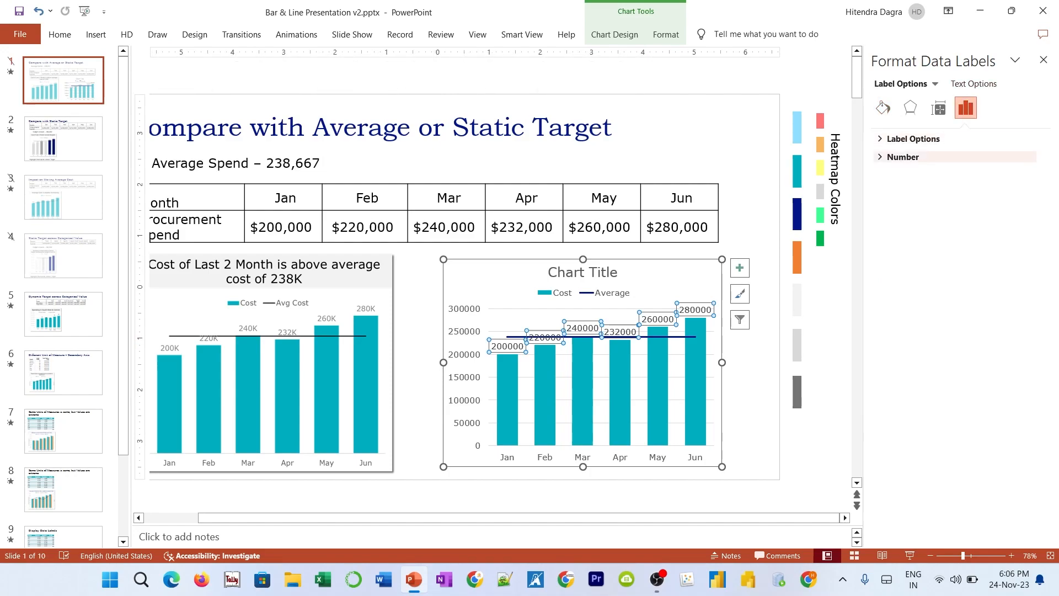
{"action": "left_click", "coordinate": [903, 157]}
{"action": "left_click", "coordinate": [1019, 189]}
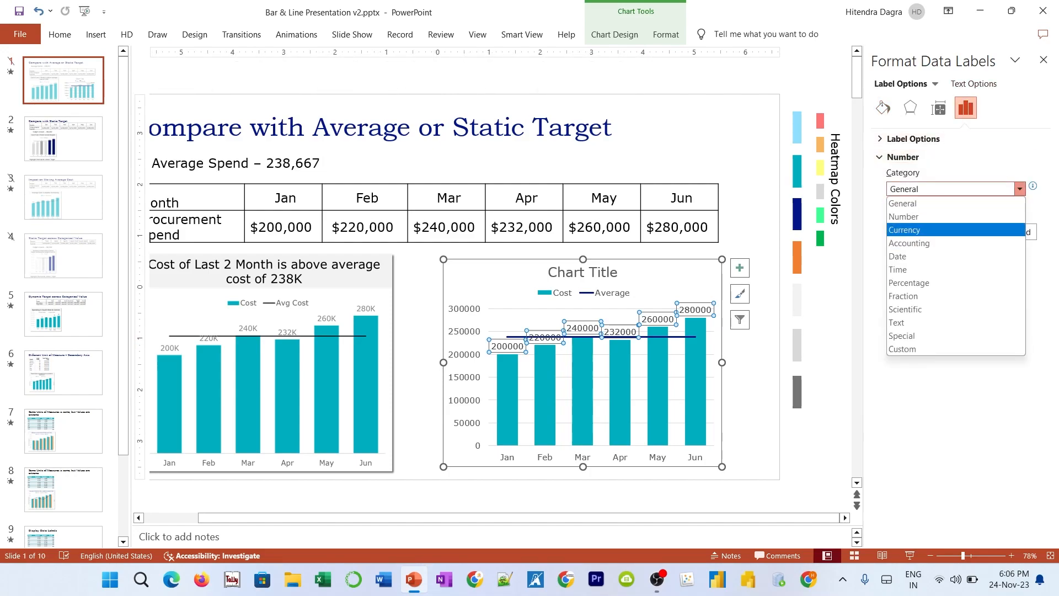
{"action": "left_click", "coordinate": [902, 349]}
{"action": "left_click", "coordinate": [1019, 222]}
{"action": "left_click", "coordinate": [937, 246]}
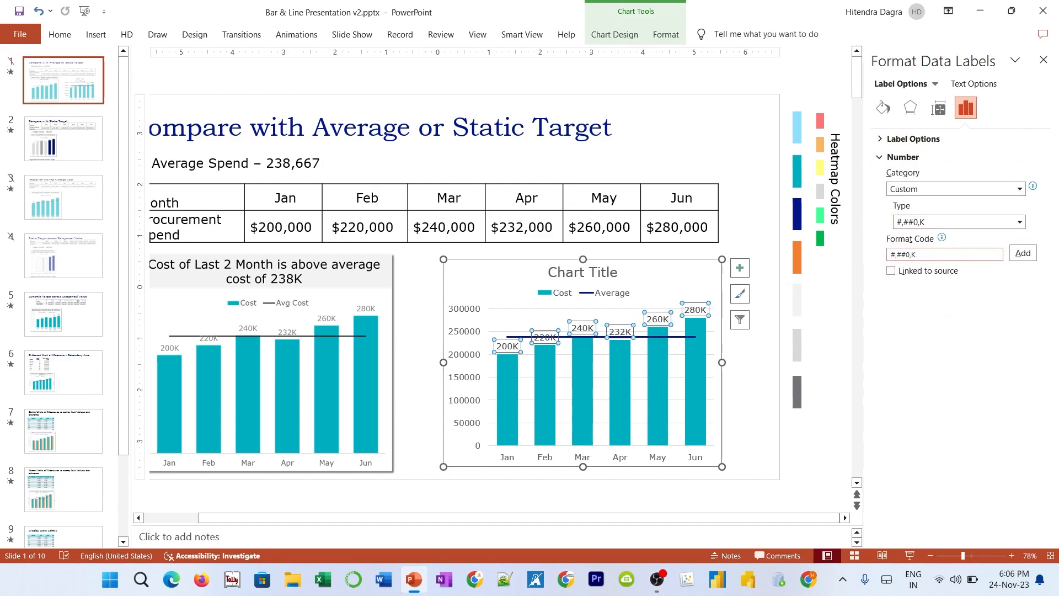
Step: Enter #,#,K as the custom format code for the Cost data labels
{"action": "left_click", "coordinate": [937, 254]}
{"action": "type", "text": "#,#,"}
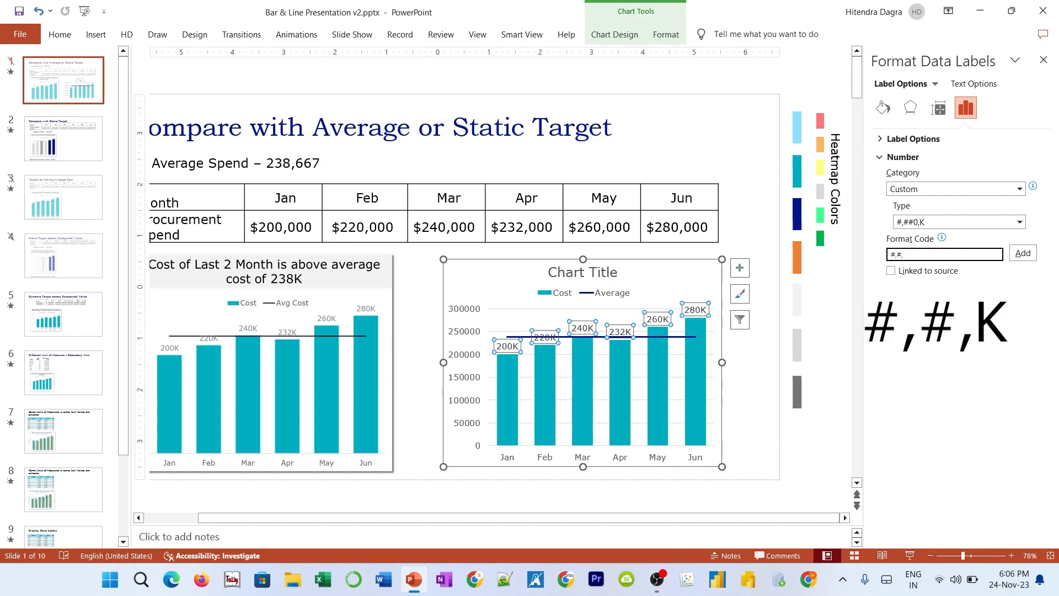
{"action": "type", "text": "K"}
{"action": "key", "text": "Return"}
{"action": "key", "text": "Escape"}
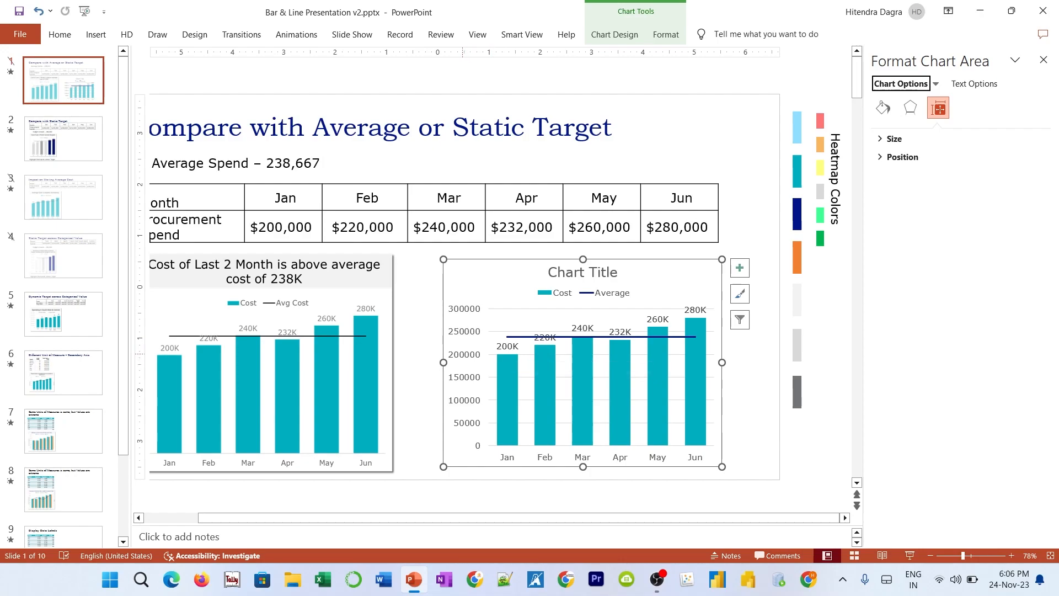
Step: Hide the new chart's vertical axis labels by setting their label position to None
{"action": "left_click", "coordinate": [468, 380]}
{"action": "left_click", "coordinate": [966, 107]}
{"action": "left_click", "coordinate": [899, 174]}
{"action": "left_click", "coordinate": [1004, 192]}
{"action": "left_click", "coordinate": [987, 243]}
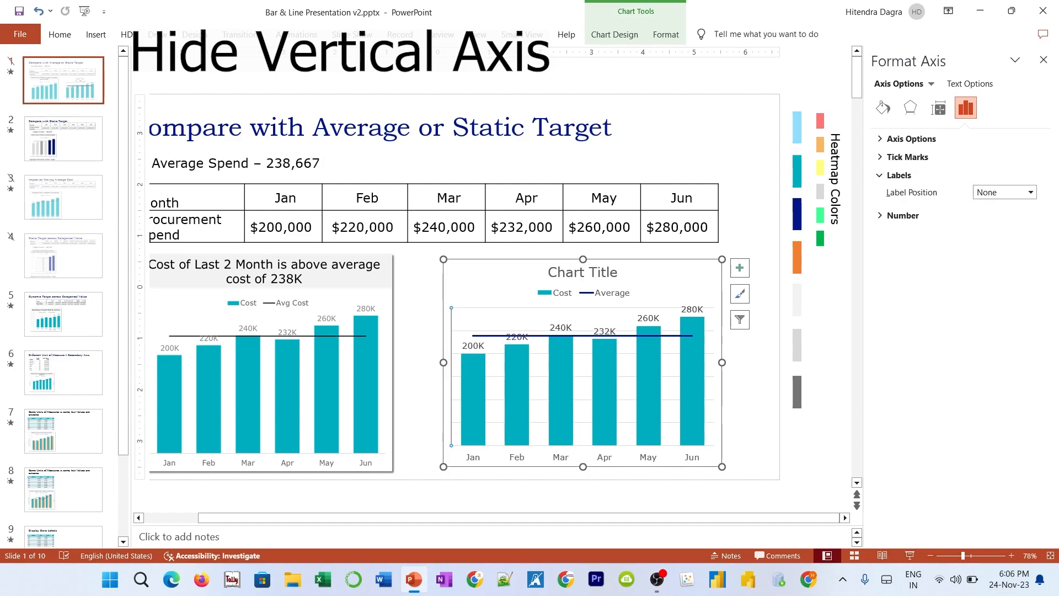
Step: Delete the horizontal gridlines and the placeholder title from the new chart
{"action": "left_click", "coordinate": [628, 376]}
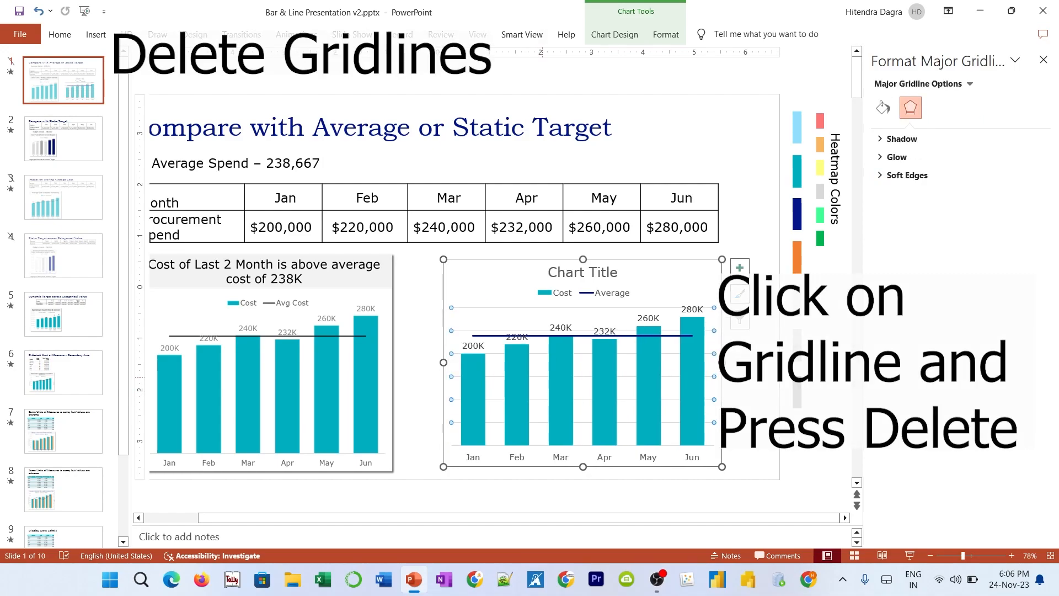
{"action": "key", "text": "Delete"}
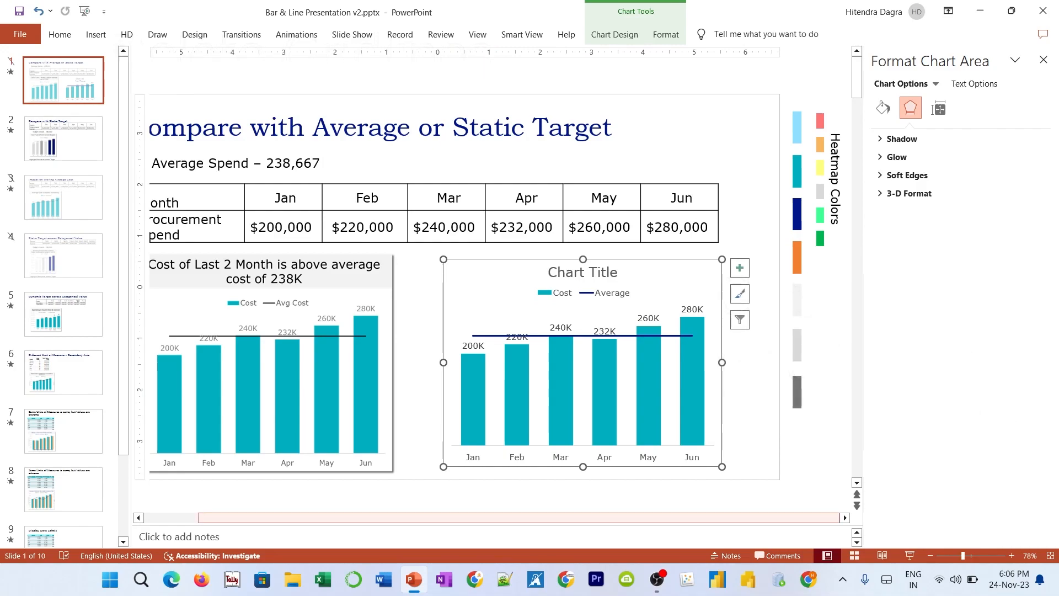
{"action": "scroll", "coordinate": [485, 287], "scroll_direction": "left", "scroll_amount": 1}
{"action": "left_click", "coordinate": [607, 272]}
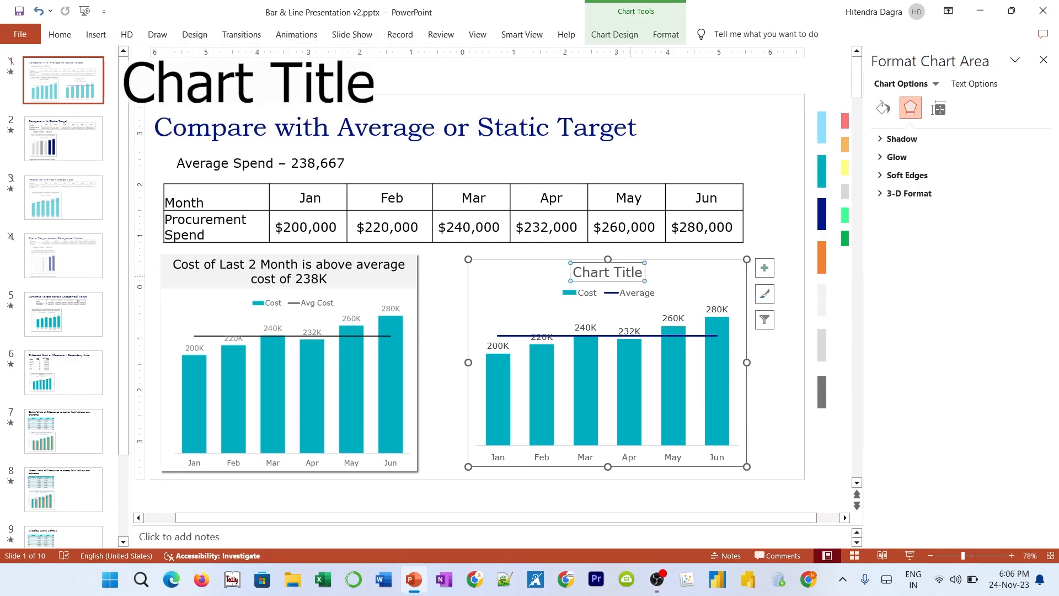
{"action": "key", "text": "Delete"}
Step: Lower the upper edge of the plot area and move the legend down to leave room for a heading
{"action": "left_click", "coordinate": [652, 298]}
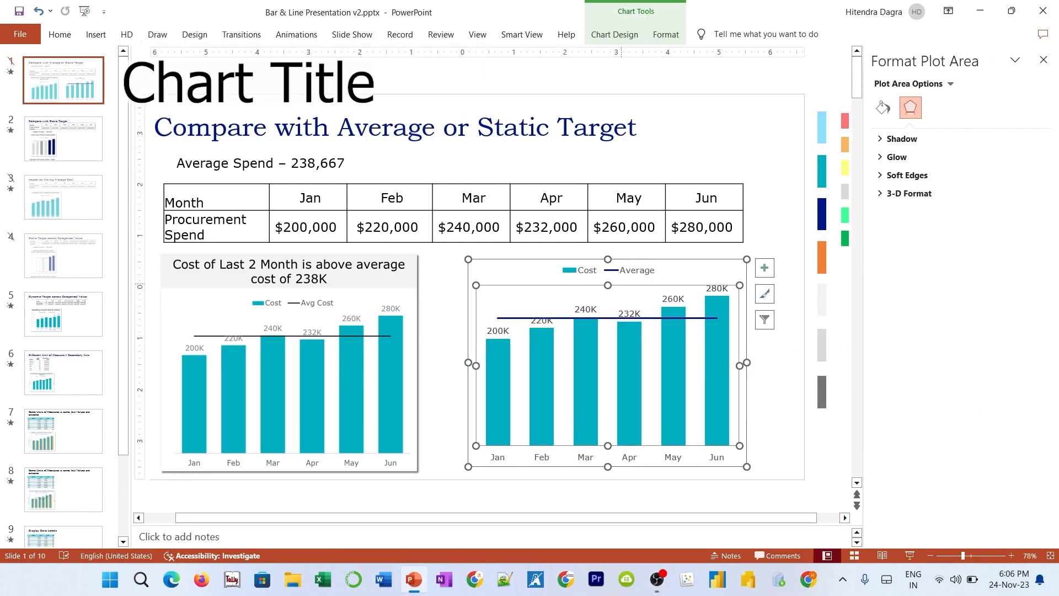
{"action": "mouse_move", "coordinate": [607, 285]}
{"action": "left_mouse_down"}
{"action": "mouse_move", "coordinate": [607, 298]}
{"action": "mouse_move", "coordinate": [586, 293]}
{"action": "left_mouse_up"}
{"action": "left_click", "coordinate": [588, 269]}
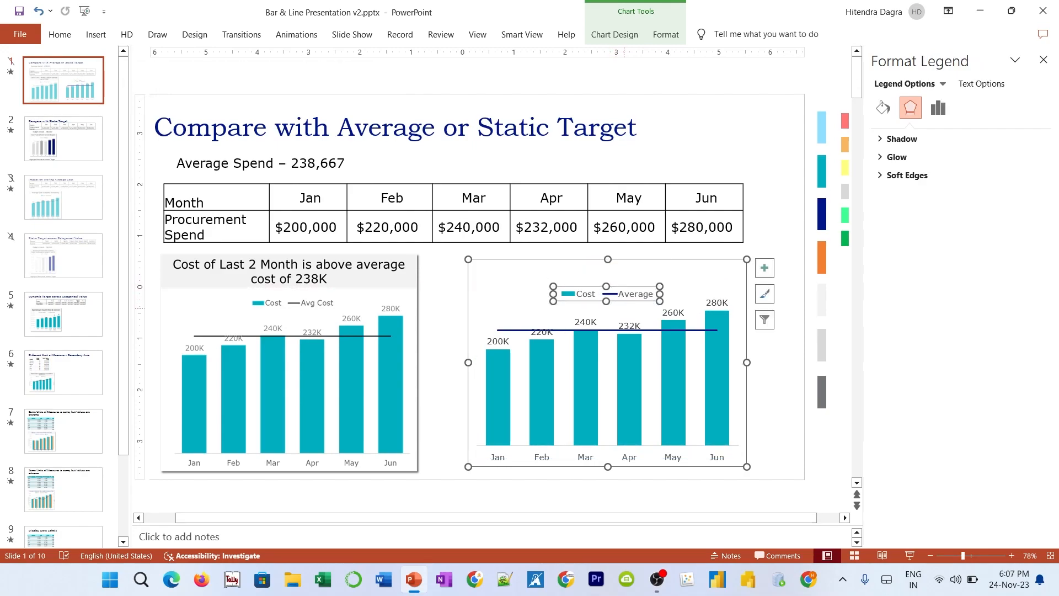
{"action": "key", "text": "Escape"}
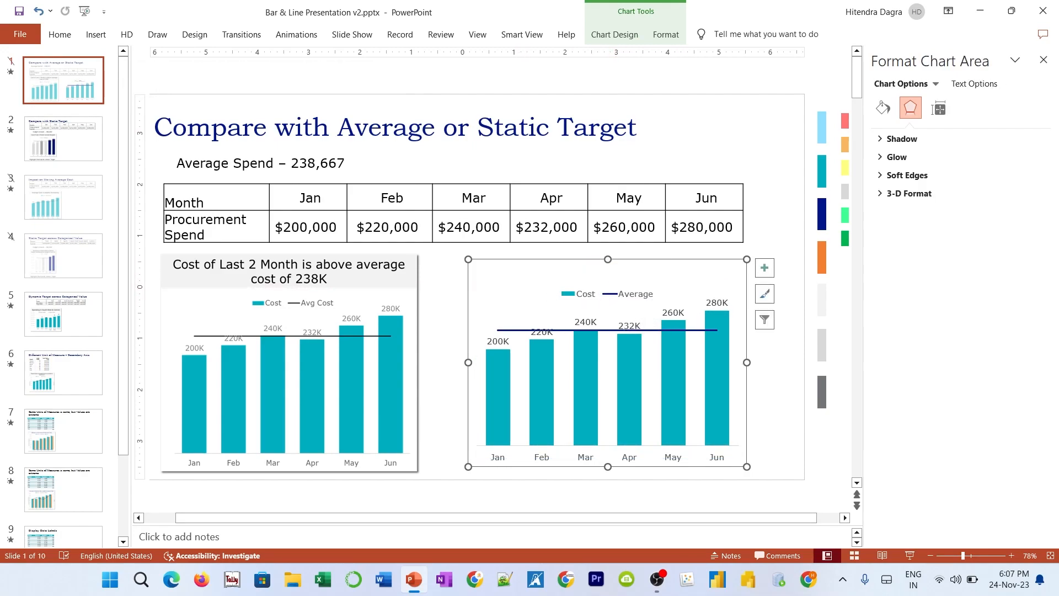
Step: Draw a rectangle inside the new chart as a narrow heading band across the full width of its upper edge
{"action": "left_click", "coordinate": [95, 34]}
{"action": "left_click", "coordinate": [217, 69]}
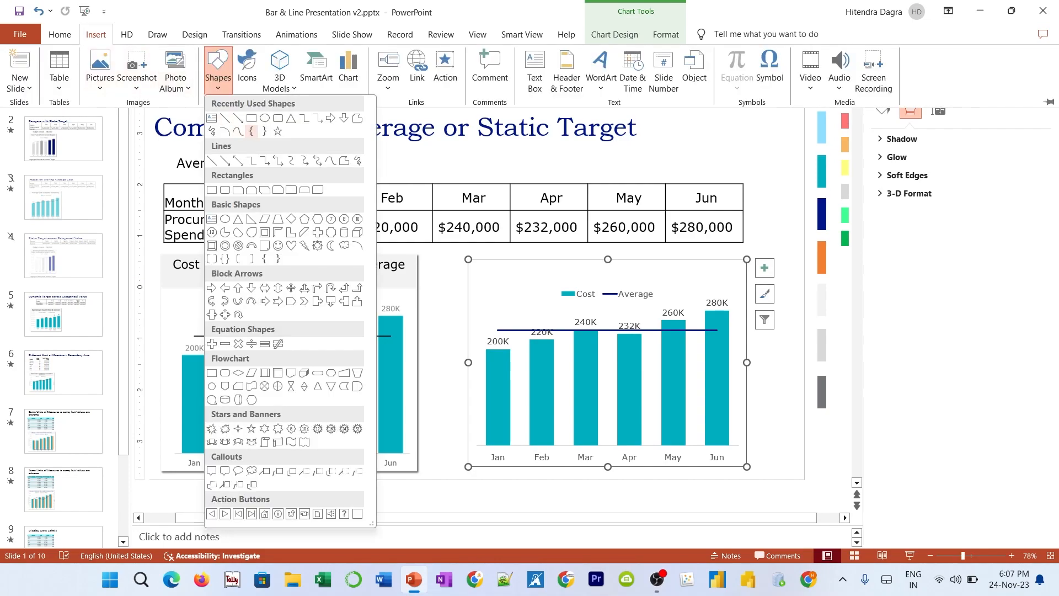
{"action": "left_click", "coordinate": [251, 118]}
{"action": "mouse_move", "coordinate": [468, 257]}
{"action": "left_mouse_down"}
{"action": "mouse_move", "coordinate": [591, 279]}
{"action": "mouse_move", "coordinate": [748, 279]}
{"action": "left_mouse_up"}
{"action": "left_click", "coordinate": [608, 258]}
{"action": "left_click_drag", "start_coordinate": [608, 259], "coordinate": [602, 259]}
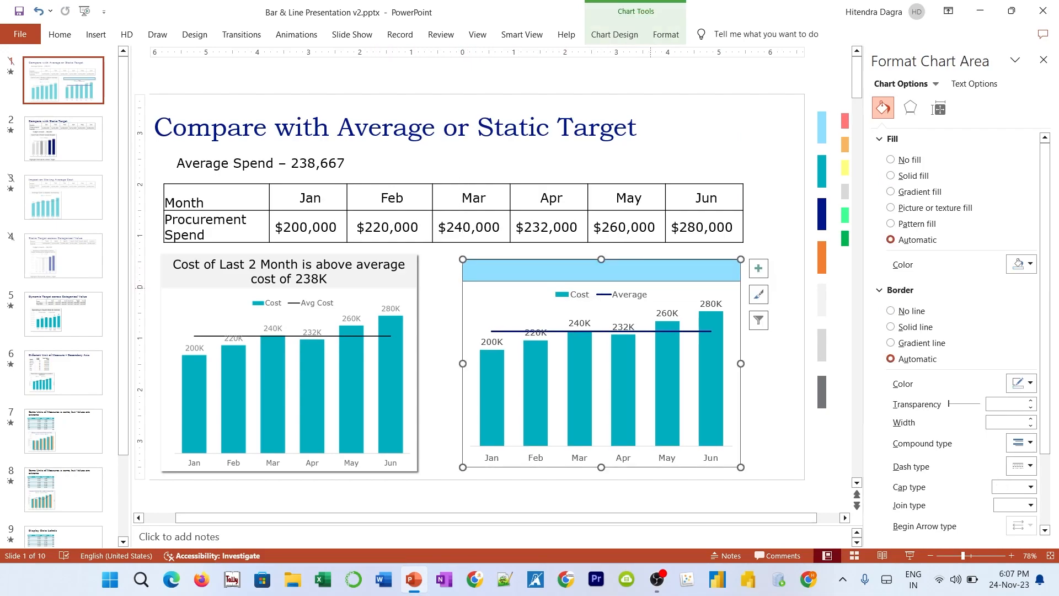
Step: Fill the heading rectangle with the lightest gray theme color and shift the whole chart slightly to the right
{"action": "left_click", "coordinate": [713, 271]}
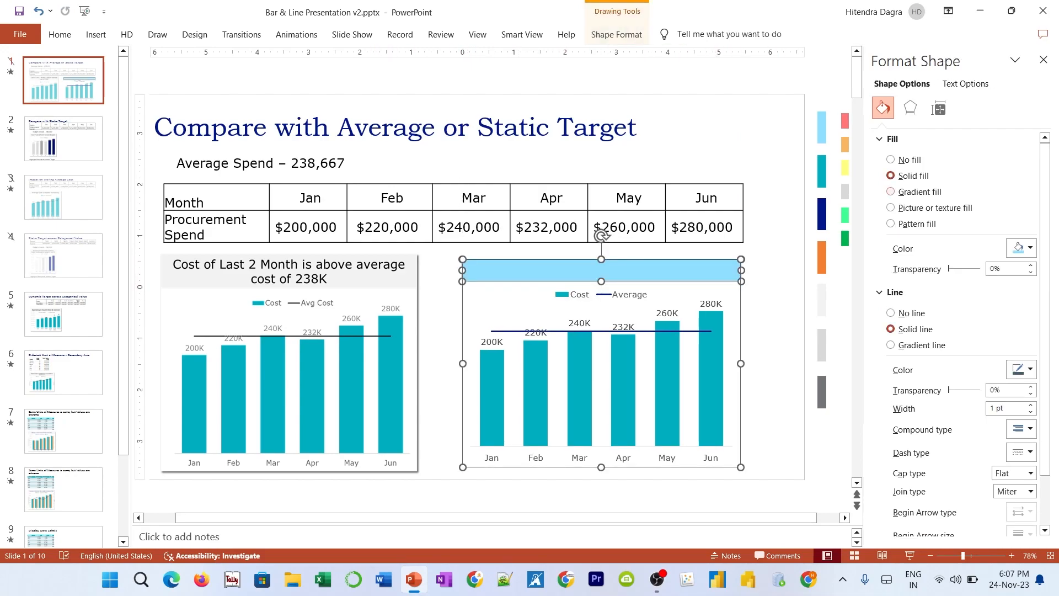
{"action": "left_click", "coordinate": [1020, 248]}
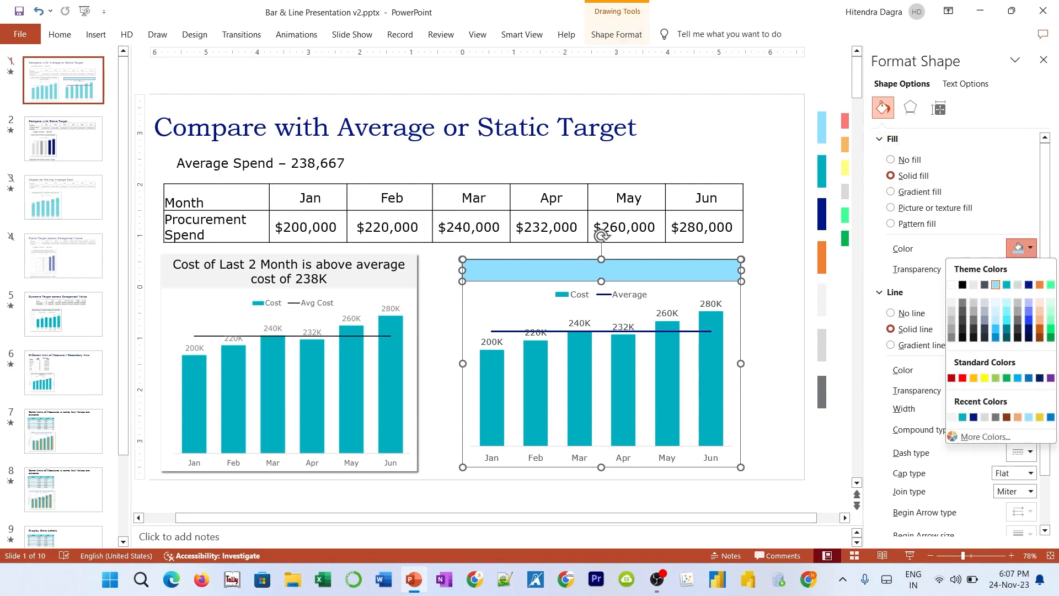
{"action": "left_click", "coordinate": [951, 302]}
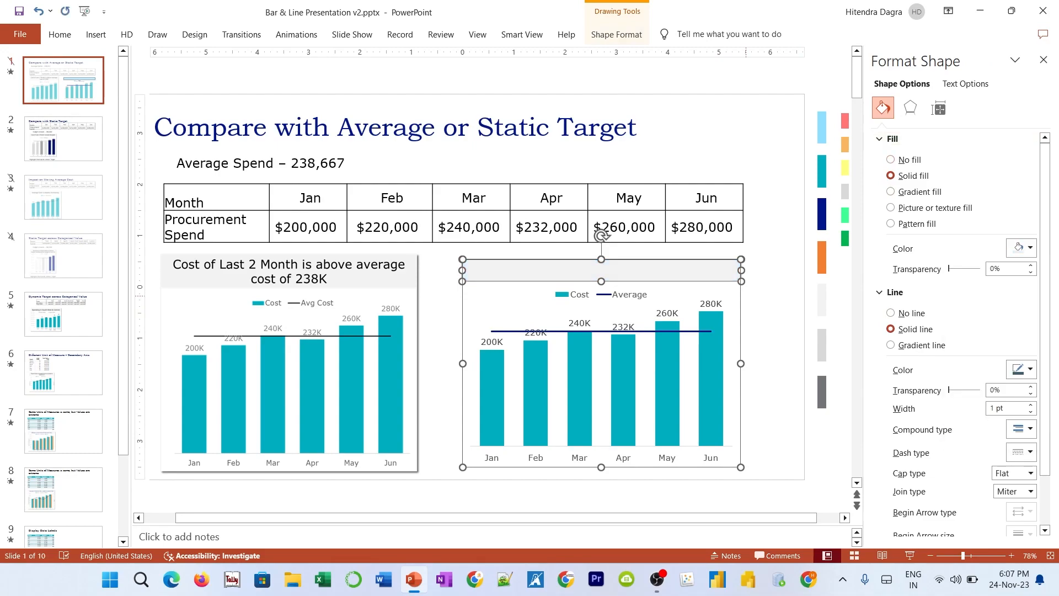
{"action": "key", "text": "Escape"}
{"action": "left_click_drag", "start_coordinate": [607, 386], "coordinate": [618, 387]}
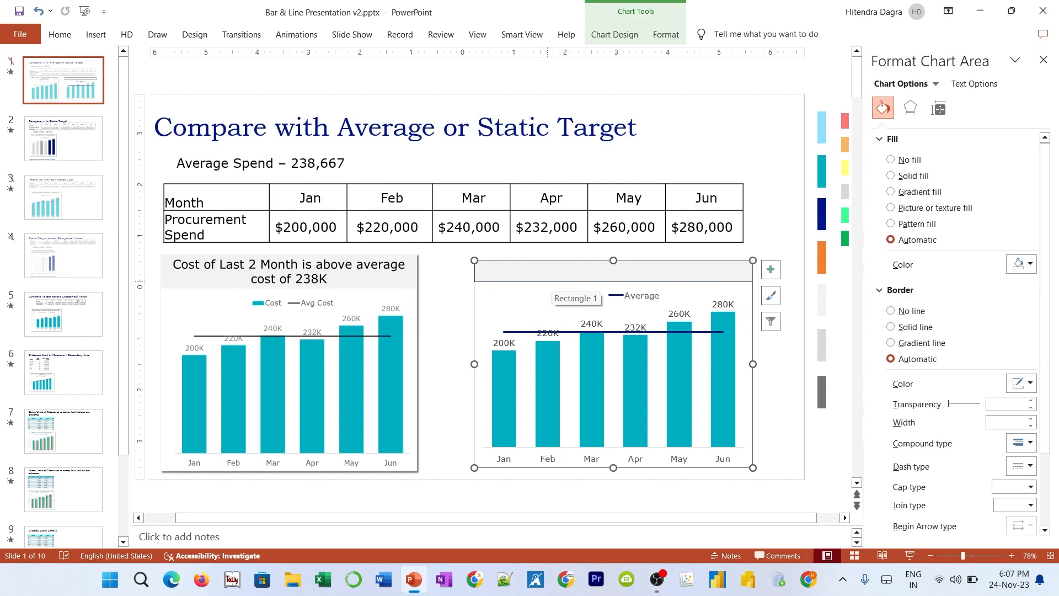
Step: Remove the outline from the gray heading rectangle by setting its line to No line
{"action": "left_click", "coordinate": [545, 273]}
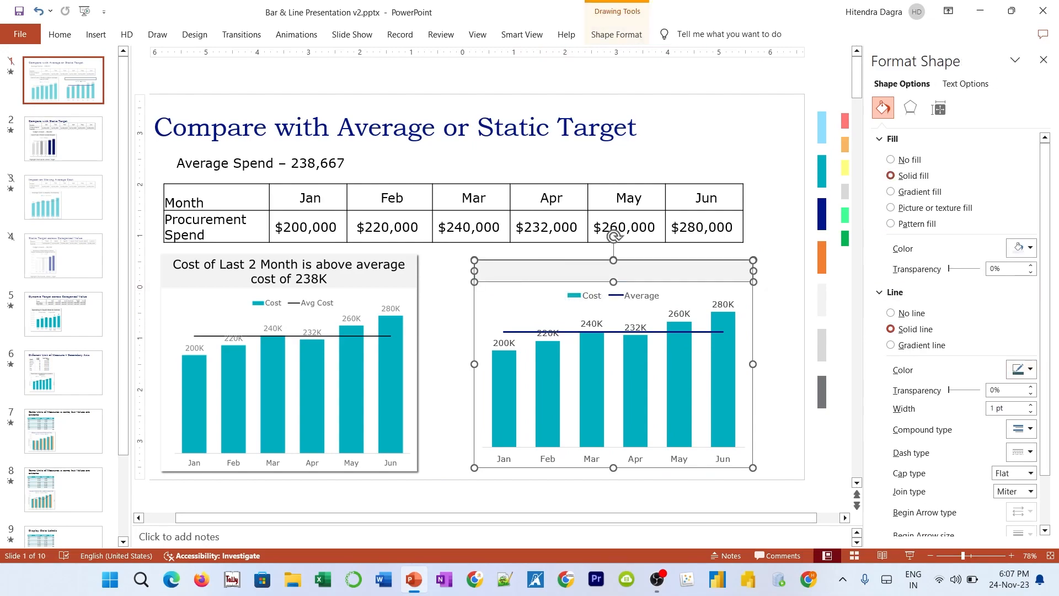
{"action": "left_click", "coordinate": [890, 313]}
{"action": "key", "text": "Escape"}
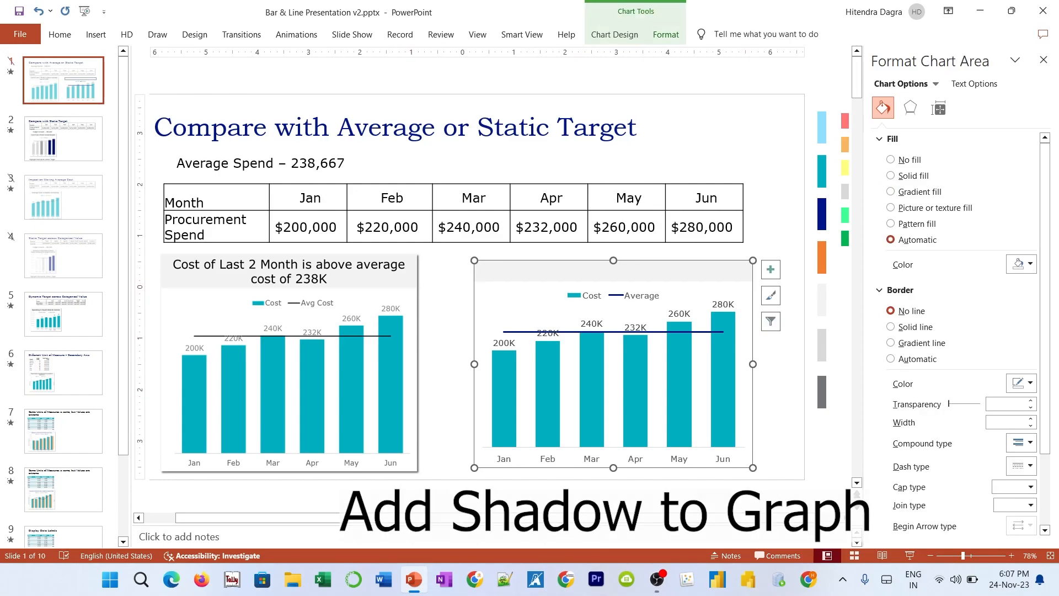
Step: Add a shadow effect falling toward the lower right to the new chart's area
{"action": "left_click", "coordinate": [666, 34]}
{"action": "left_click", "coordinate": [537, 86]}
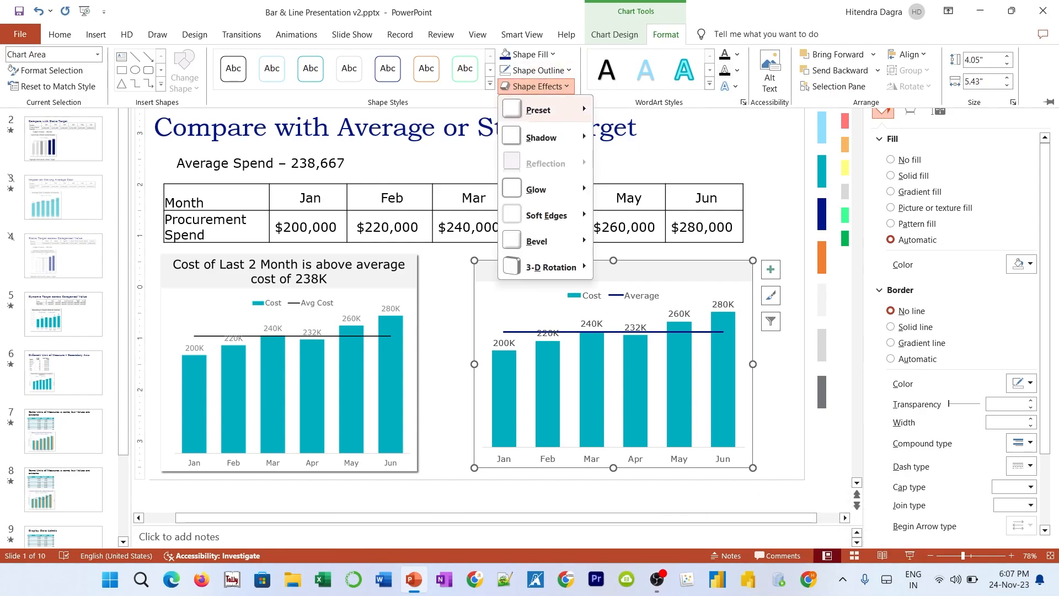
{"action": "left_click", "coordinate": [612, 214]}
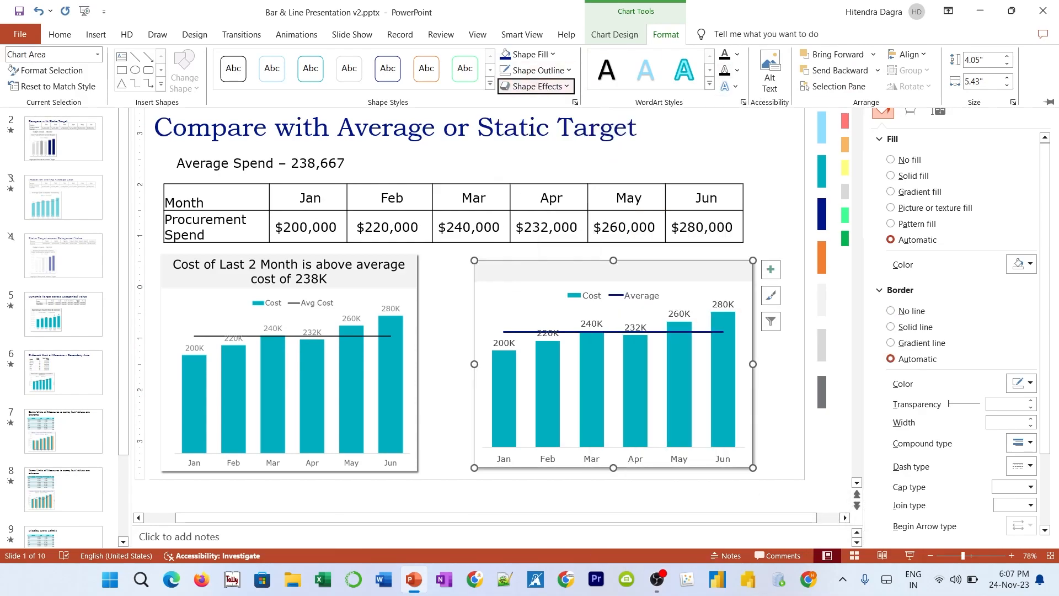
{"action": "key", "text": "Escape"}
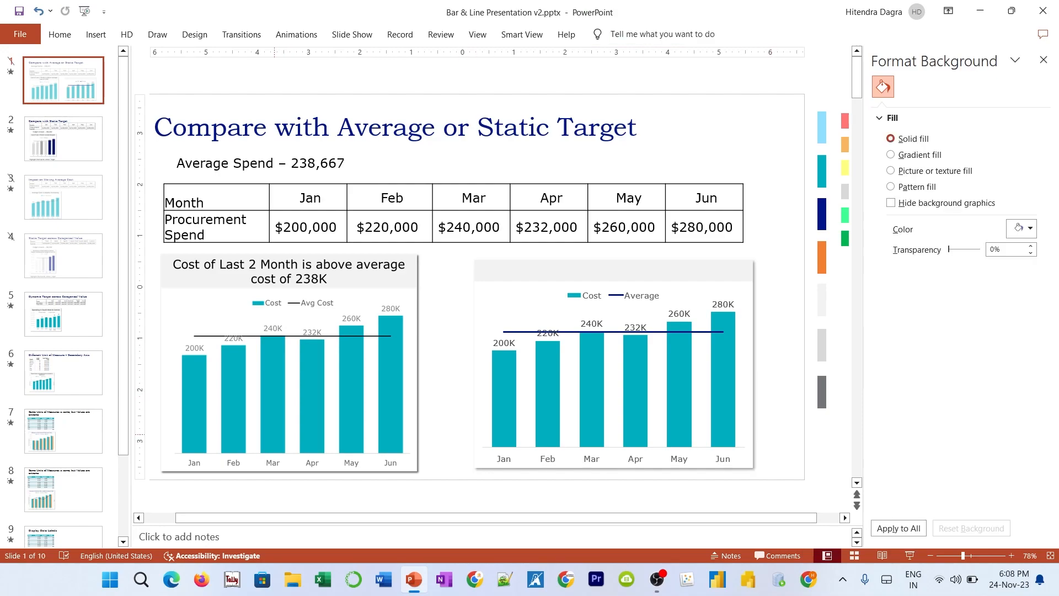
Step: Copy the finished chart to slide 2, Compare with Static Target, and place it beside the existing budget chart
{"action": "left_click", "coordinate": [63, 138]}
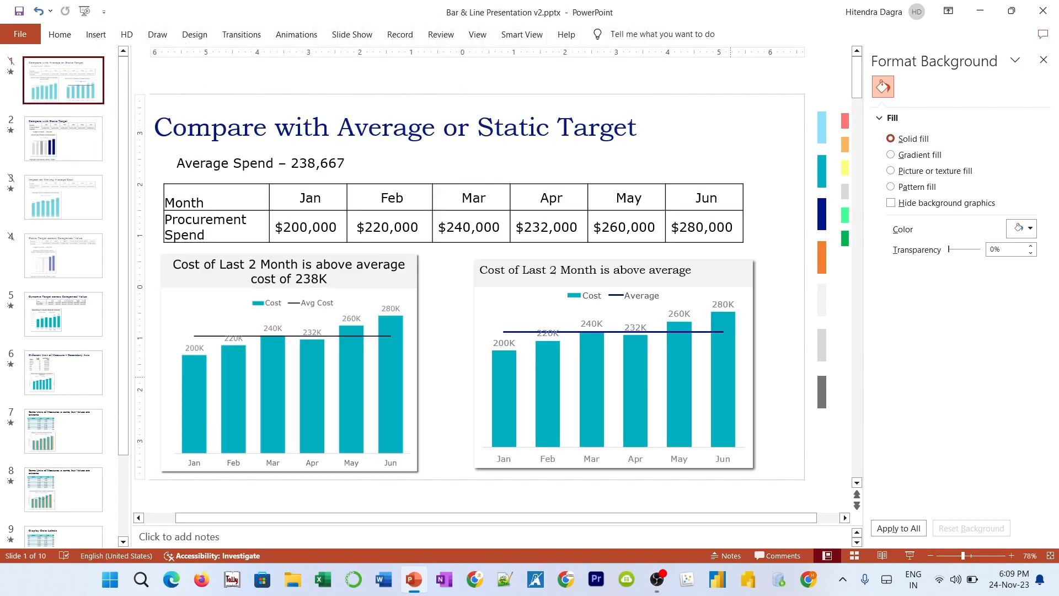
{"action": "left_click", "coordinate": [612, 364]}
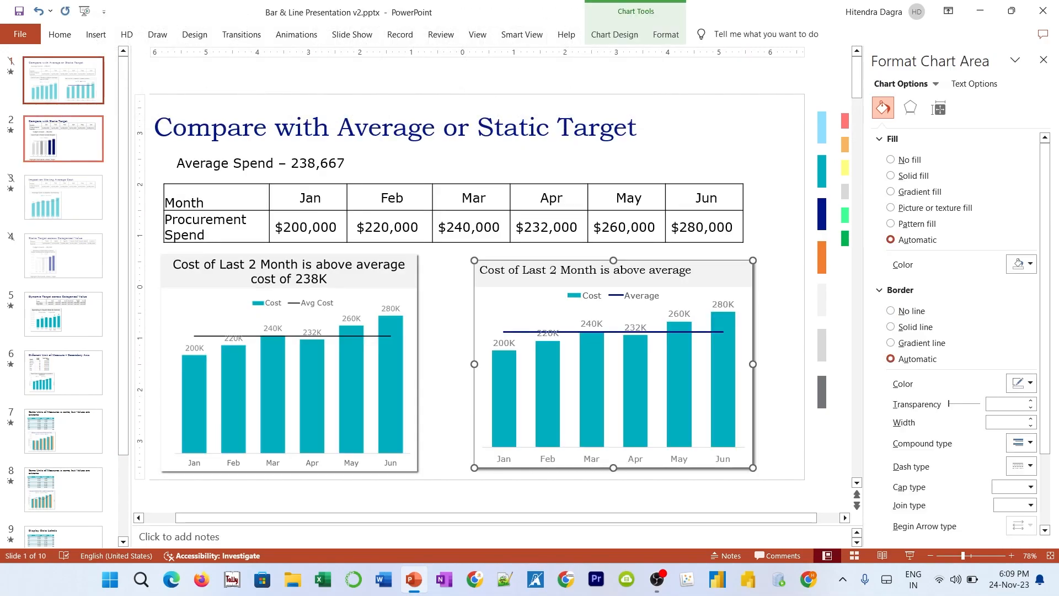
{"action": "left_click", "coordinate": [63, 139]}
{"action": "key", "text": "ctrl+v"}
{"action": "left_click_drag", "start_coordinate": [634, 386], "coordinate": [614, 361]}
Step: Open the pasted chart's data and rename the Average column header as Budget
{"action": "right_click", "coordinate": [533, 292]}
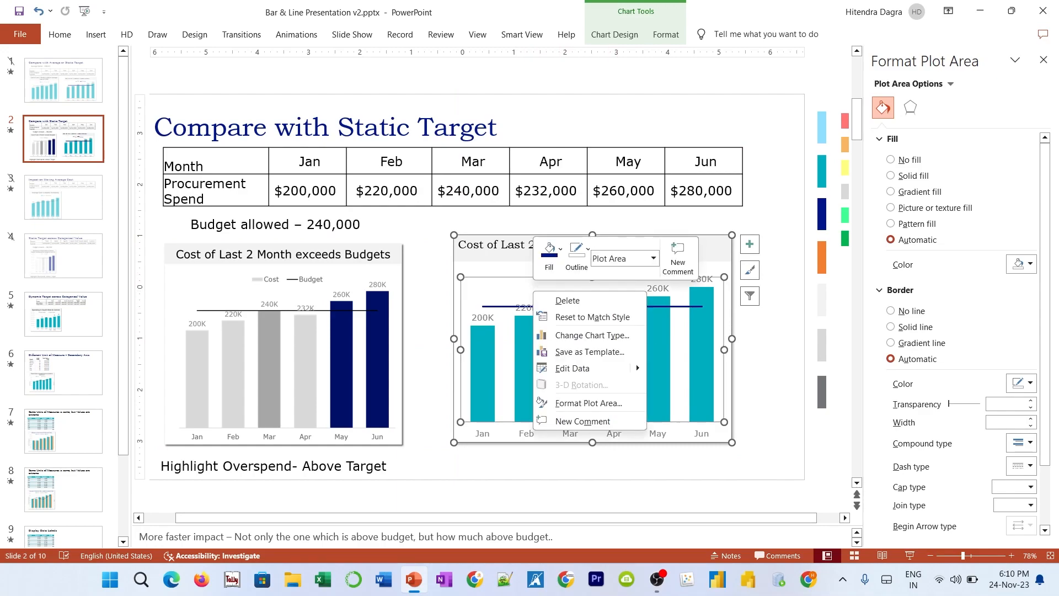
{"action": "left_click", "coordinate": [636, 364]}
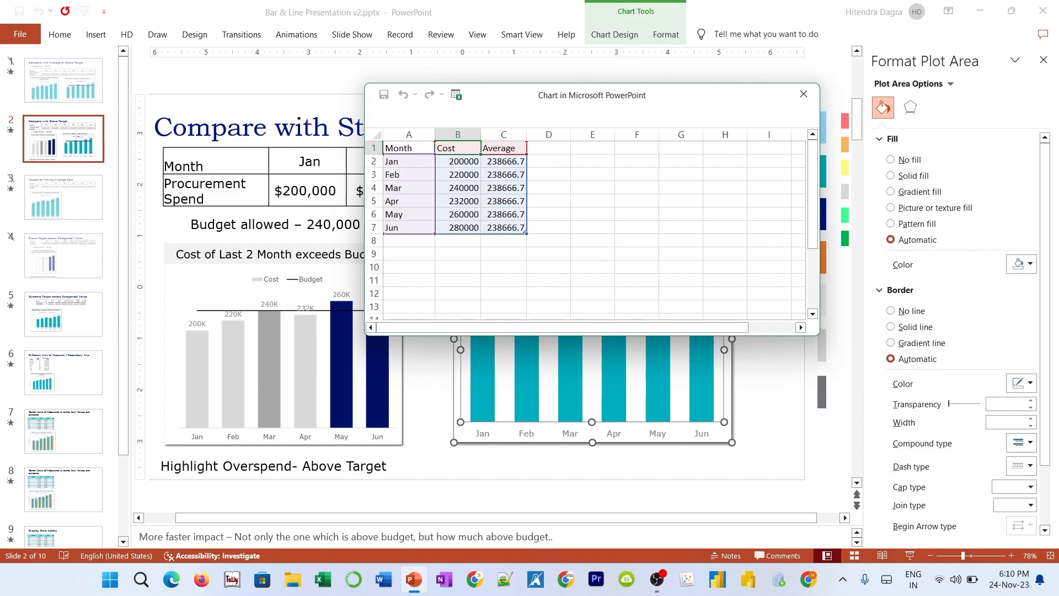
{"action": "type", "text": "Budge"}
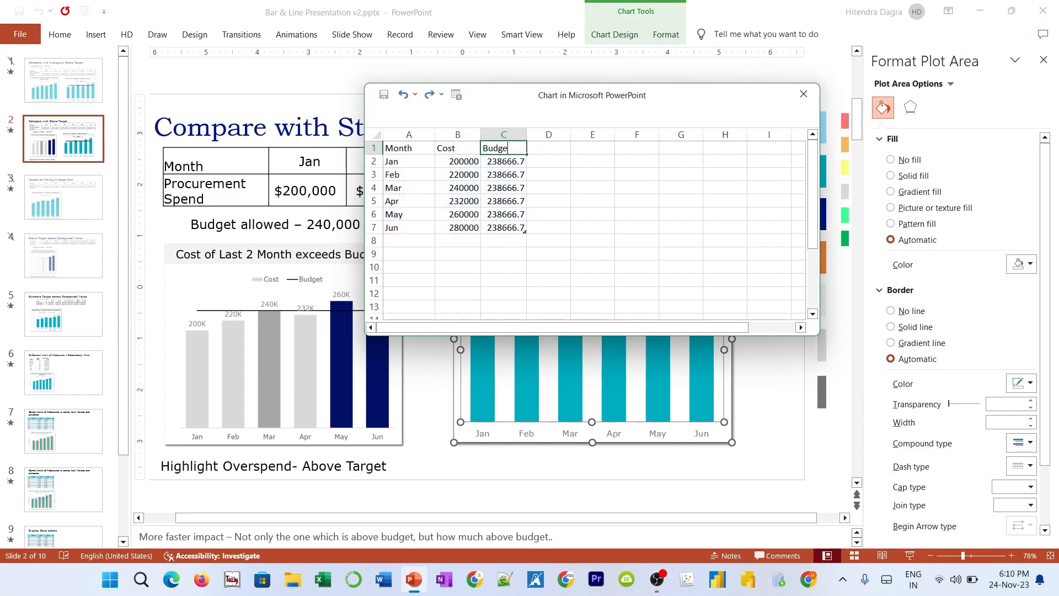
{"action": "type", "text": "t"}
{"action": "key", "text": "Return"}
Step: Set the Budget values for Jan through Jun to 240000 in the chart data
{"action": "left_click_drag", "start_coordinate": [690, 95], "coordinate": [422, 94]}
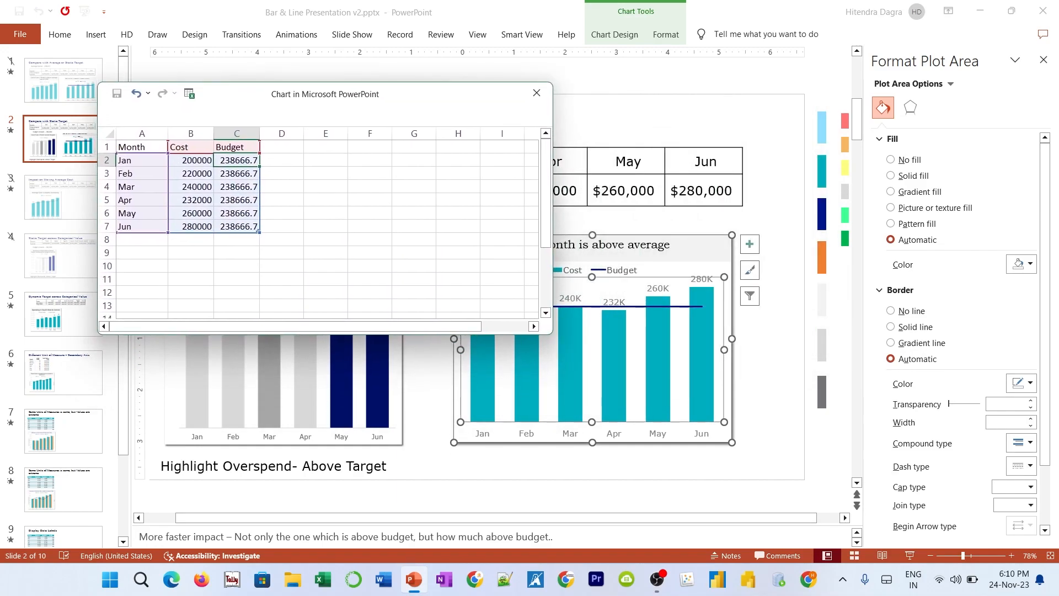
{"action": "type", "text": "240000"}
{"action": "key", "text": "Return"}
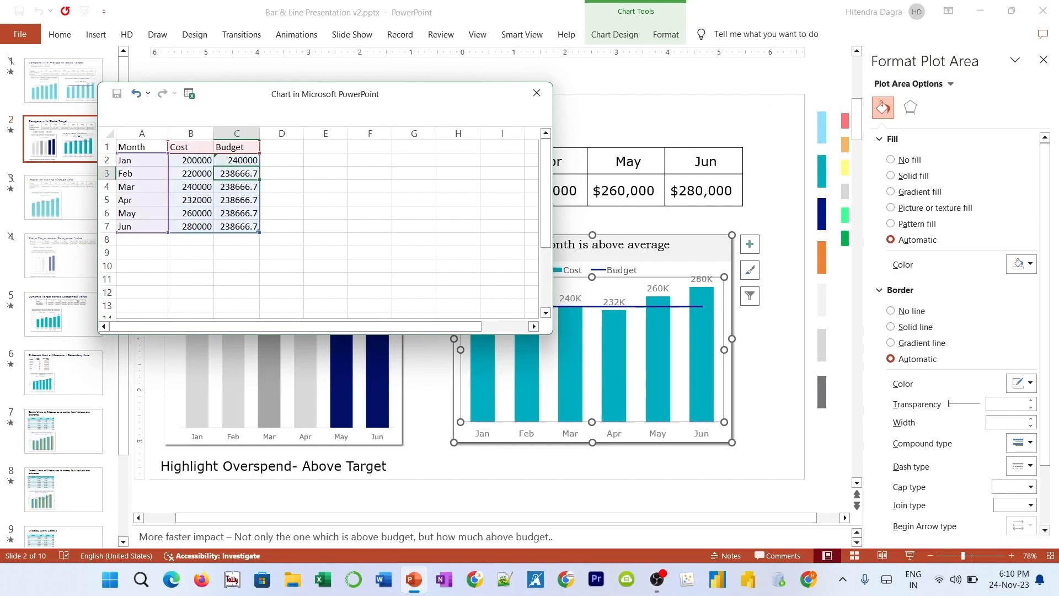
Step: Add the column headers Below Budget, Equal and Above Budget after the Budget column in the chart data
{"action": "left_click", "coordinate": [281, 146]}
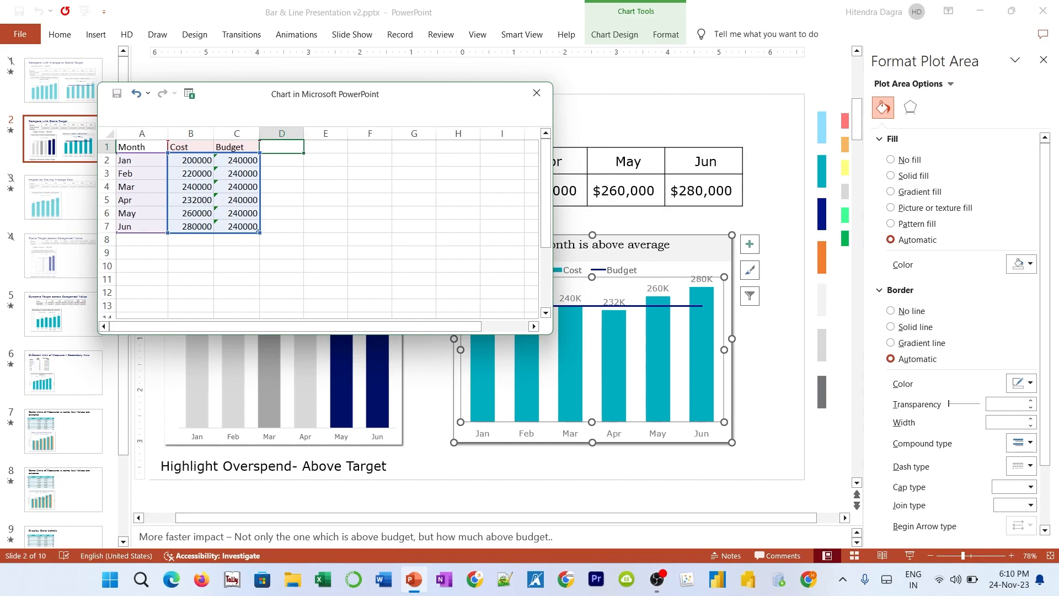
{"action": "type", "text": "Below Budget"}
{"action": "key", "text": "Tab"}
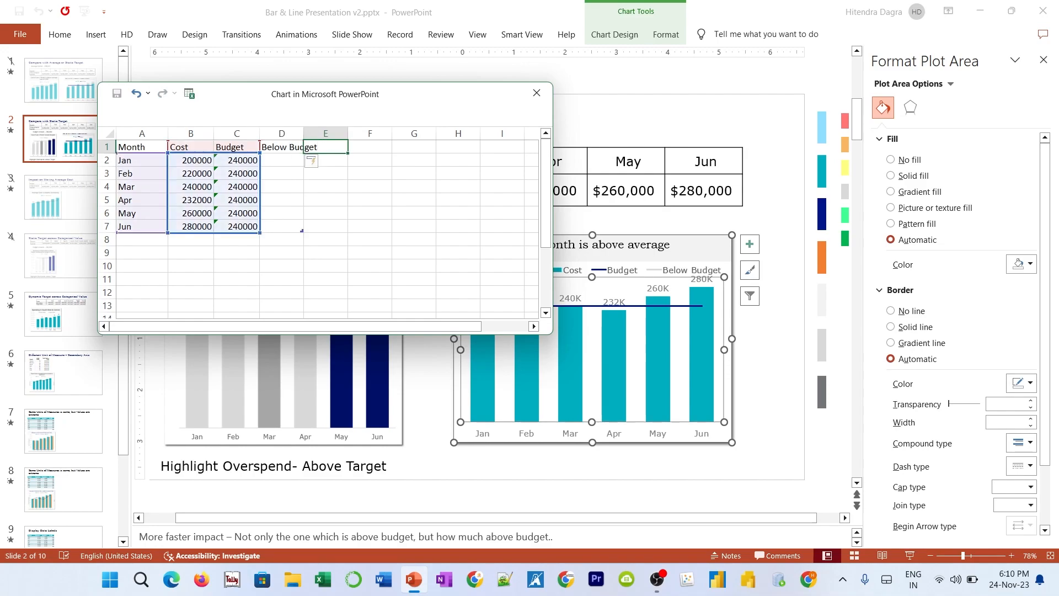
{"action": "type", "text": "Equ"}
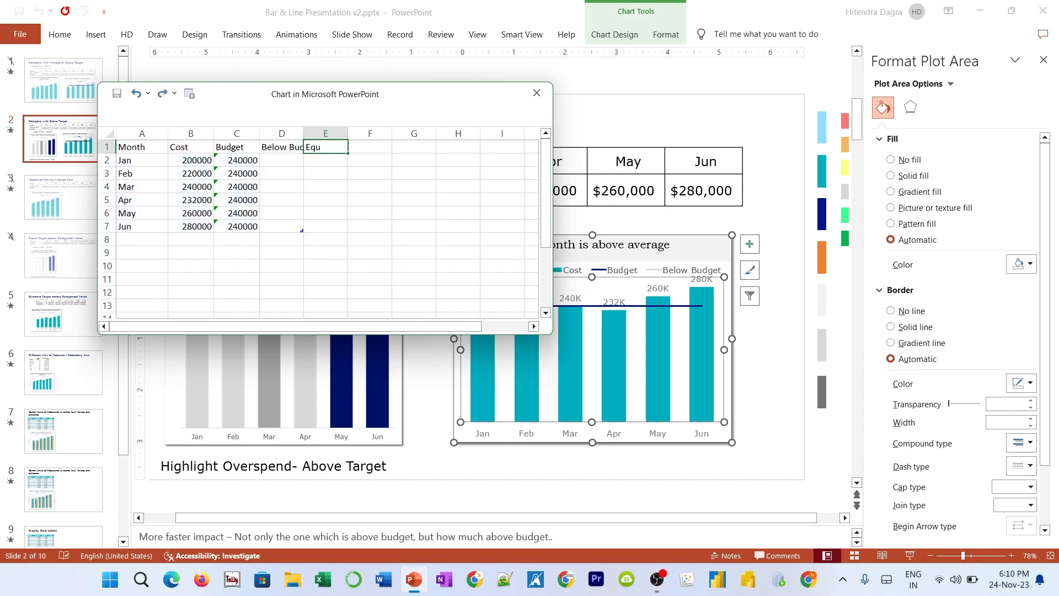
{"action": "type", "text": "al"}
{"action": "key", "text": "Tab"}
{"action": "type", "text": "Above Budget"}
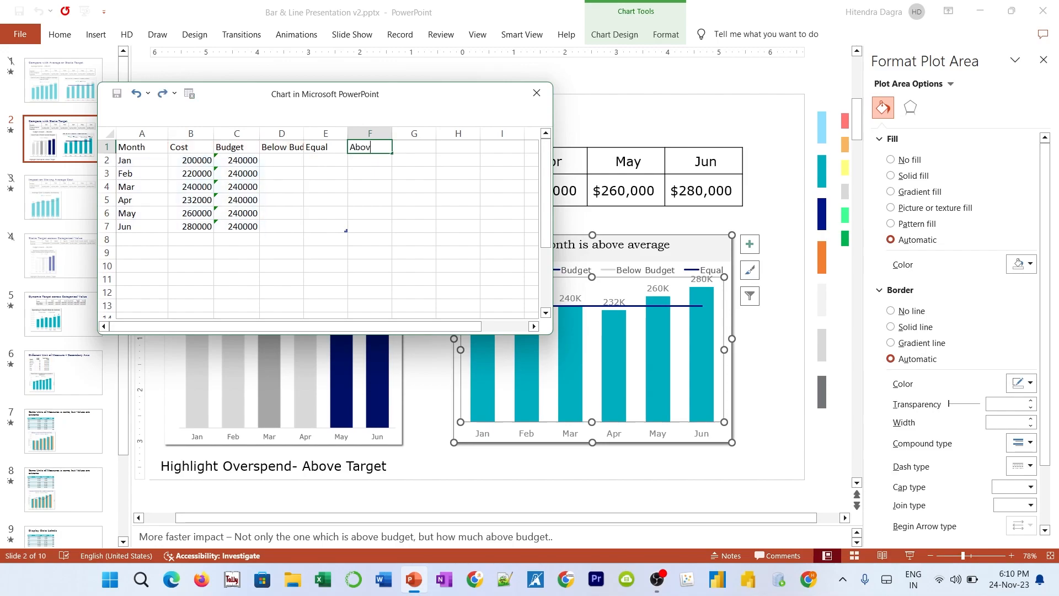
{"action": "key", "text": "Return"}
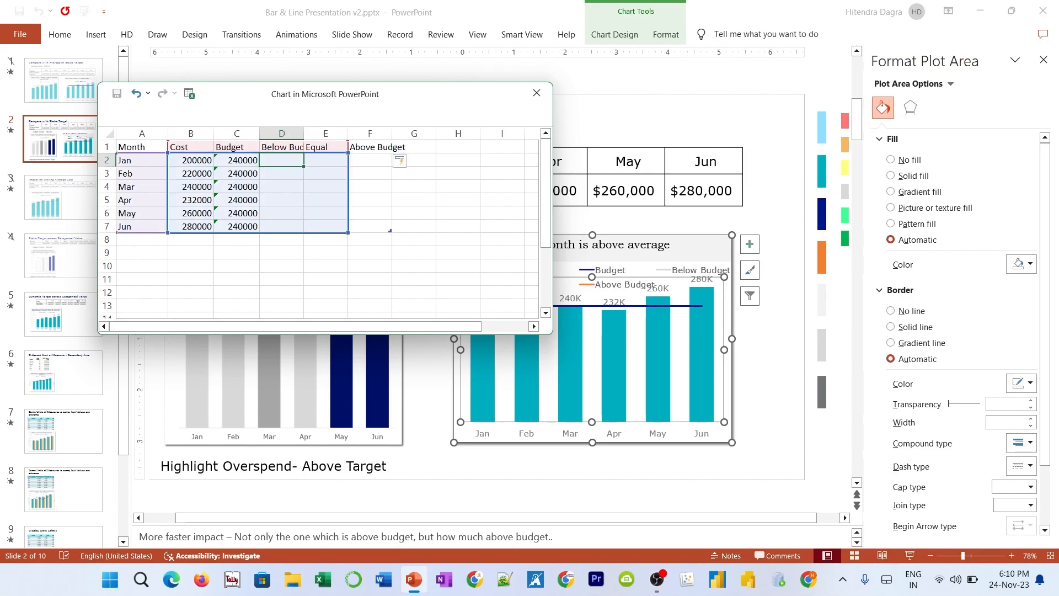
{"action": "type", "text": "=IF("}
{"action": "left_click", "coordinate": [190, 160]}
{"action": "type", "text": "<"}
{"action": "left_click", "coordinate": [236, 159]}
{"action": "type", "text": ","}
{"action": "left_click", "coordinate": [190, 160]}
{"action": "type", "text": ",na("}
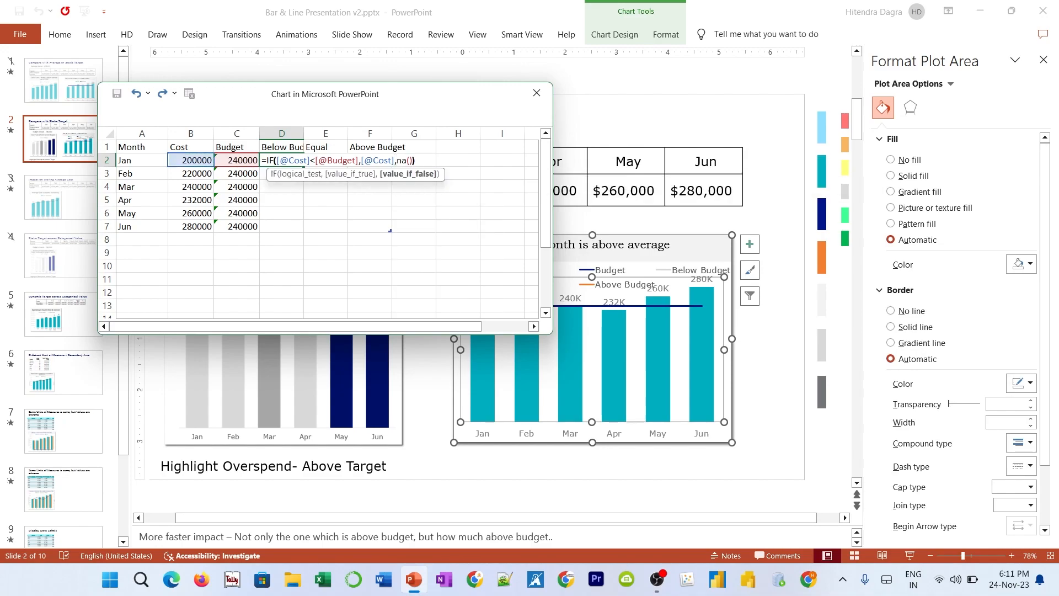
{"action": "type", "text": ")"}
{"action": "key", "text": "Return"}
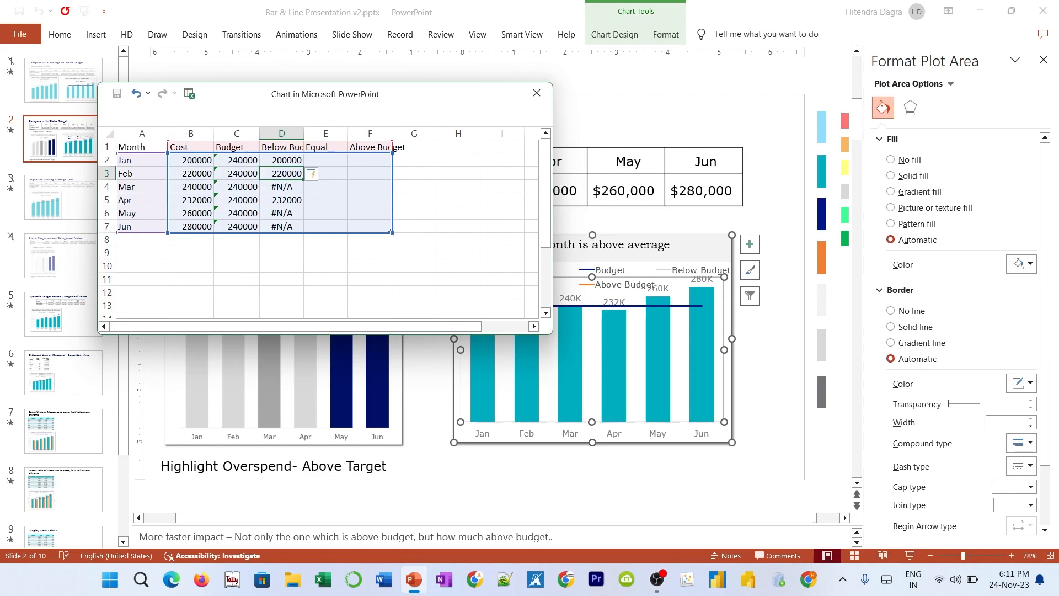
Step: Close the chart data and change the Below Budget, Equal and Above Budget series to Clustered Column
{"action": "left_click_drag", "start_coordinate": [353, 94], "coordinate": [270, 33]}
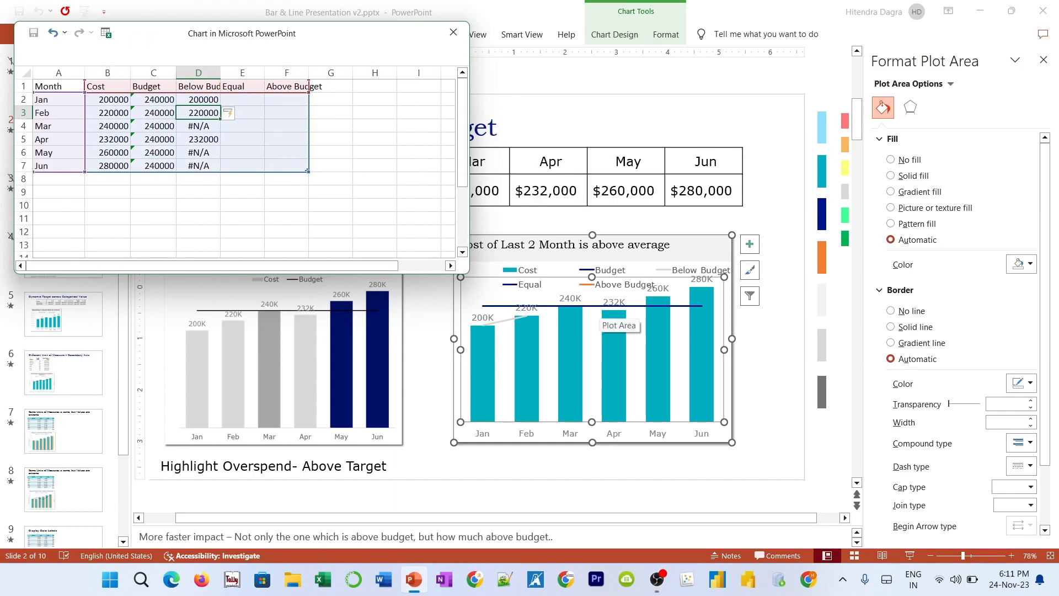
{"action": "left_click", "coordinate": [453, 32]}
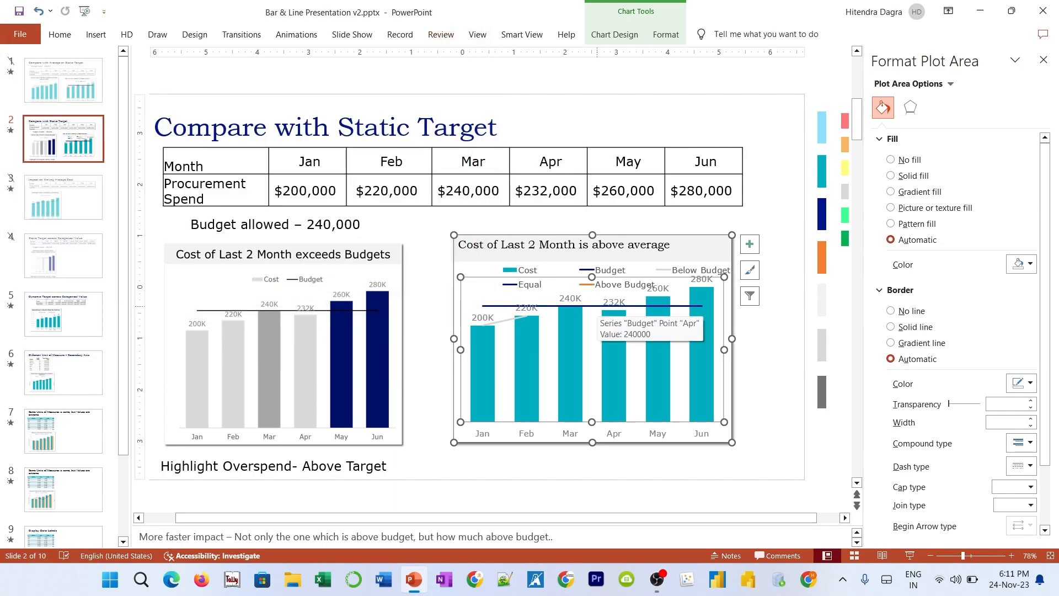
{"action": "right_click", "coordinate": [574, 319]}
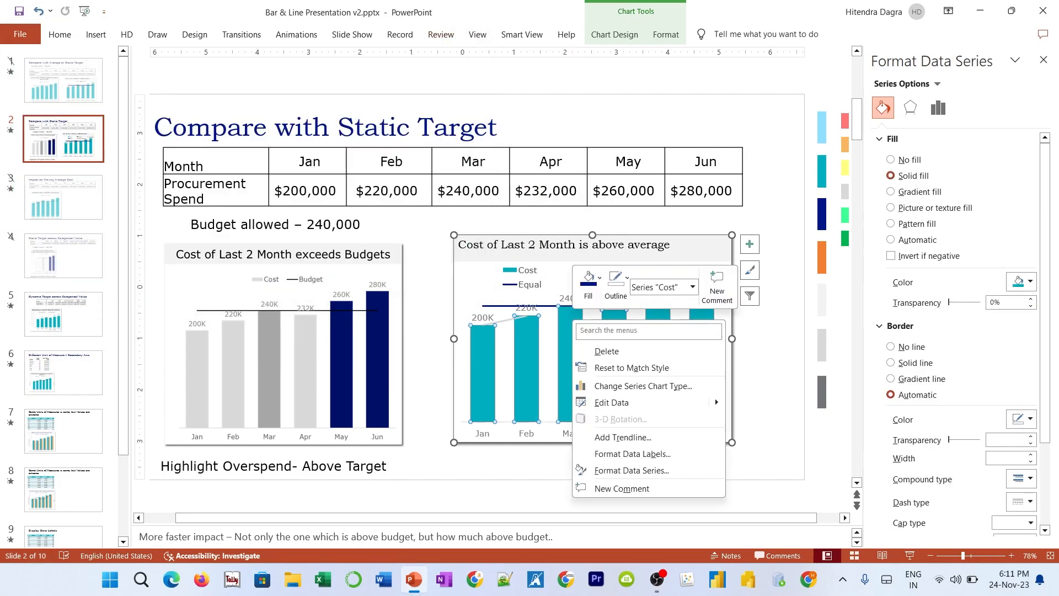
{"action": "left_click", "coordinate": [642, 385]}
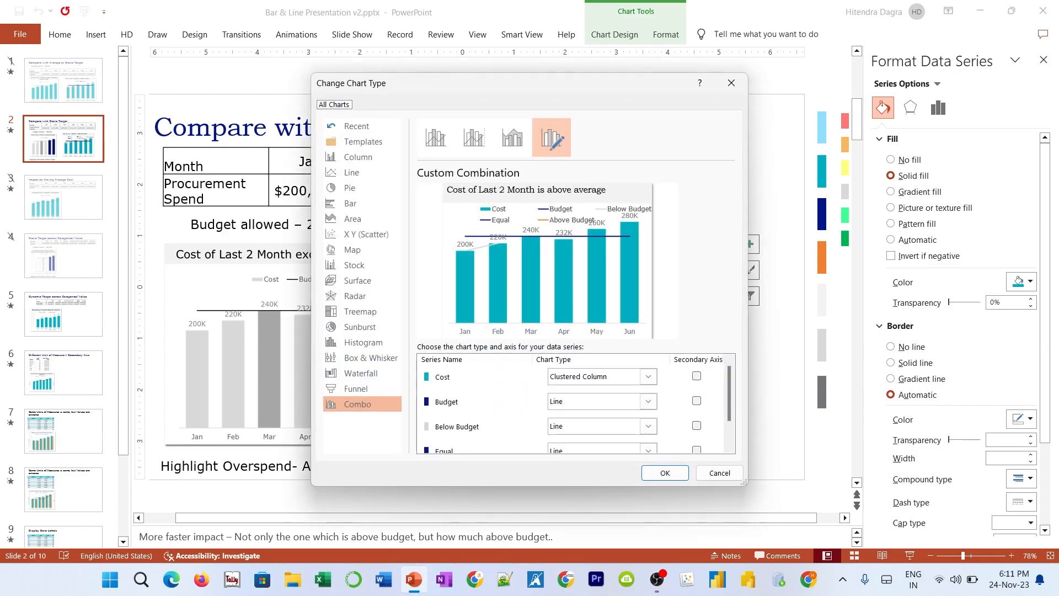
{"action": "scroll", "coordinate": [573, 402], "scroll_direction": "down", "scroll_amount": 1}
{"action": "scroll", "coordinate": [578, 409], "scroll_direction": "up", "scroll_amount": 1}
{"action": "scroll", "coordinate": [578, 408], "scroll_direction": "down", "scroll_amount": 1}
{"action": "scroll", "coordinate": [577, 408], "scroll_direction": "up", "scroll_amount": 1}
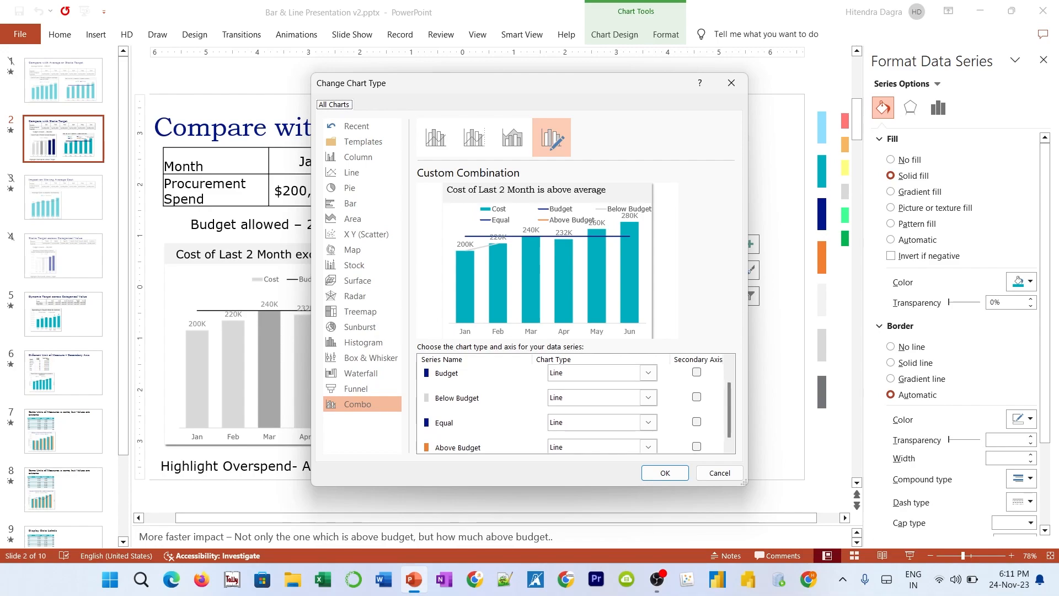
{"action": "left_click", "coordinate": [648, 397]}
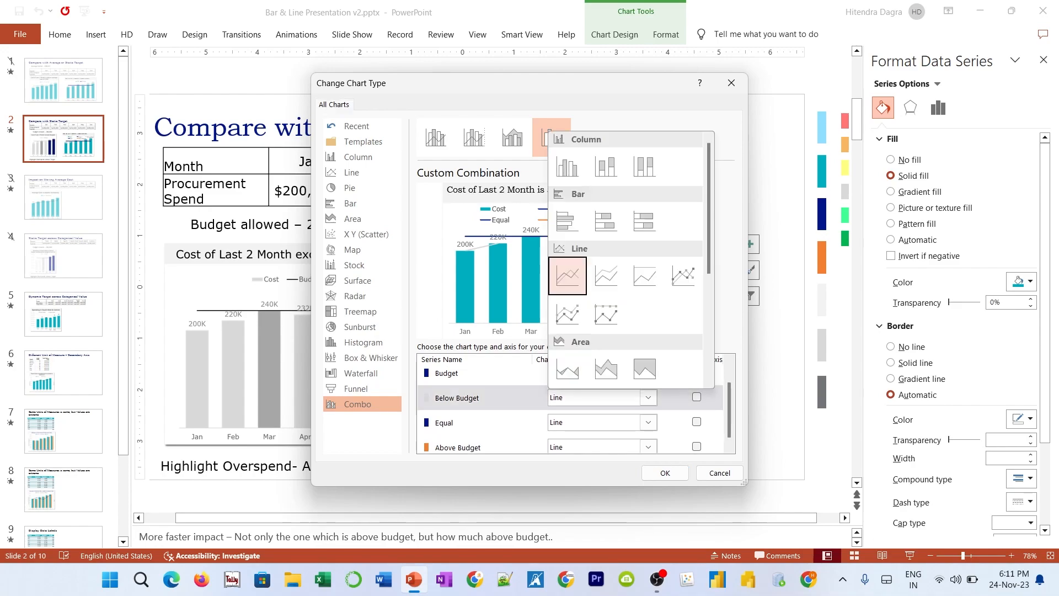
{"action": "left_click", "coordinate": [567, 167]}
{"action": "left_click", "coordinate": [647, 421]}
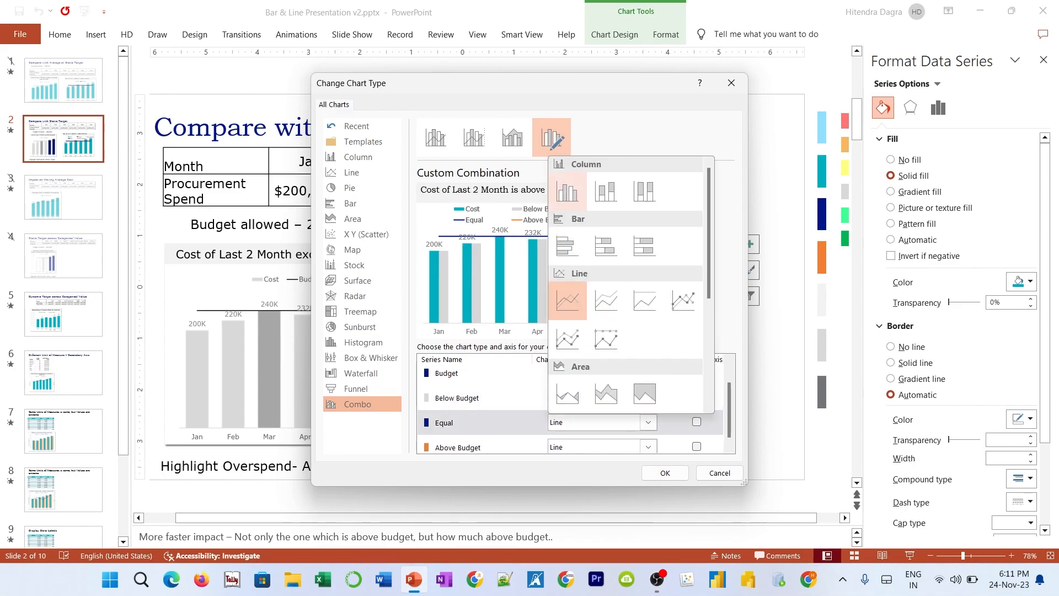
{"action": "left_click", "coordinate": [567, 192]}
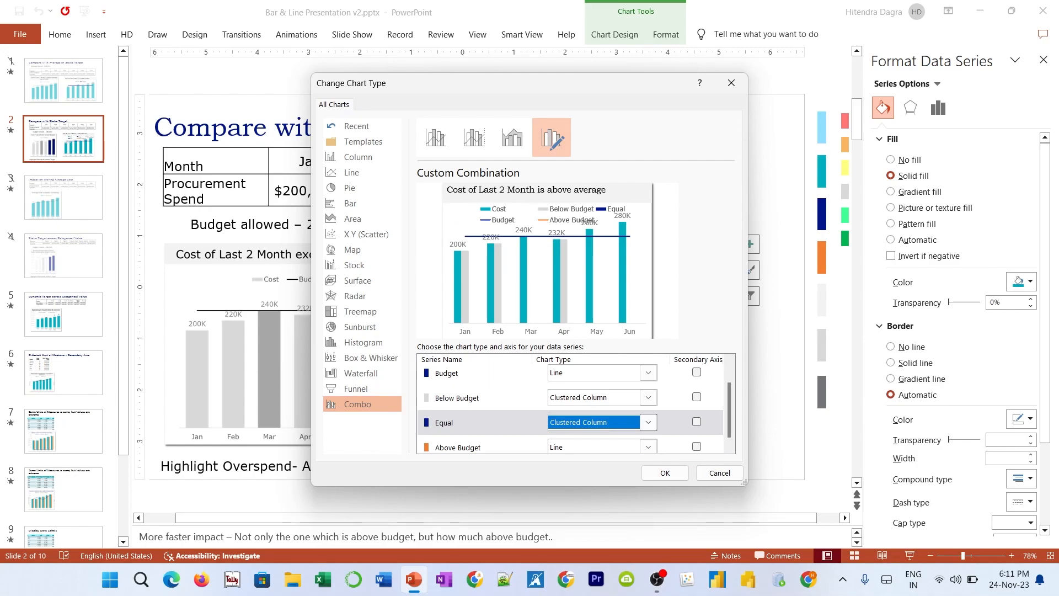
{"action": "left_click", "coordinate": [648, 447]}
{"action": "left_click", "coordinate": [564, 215]}
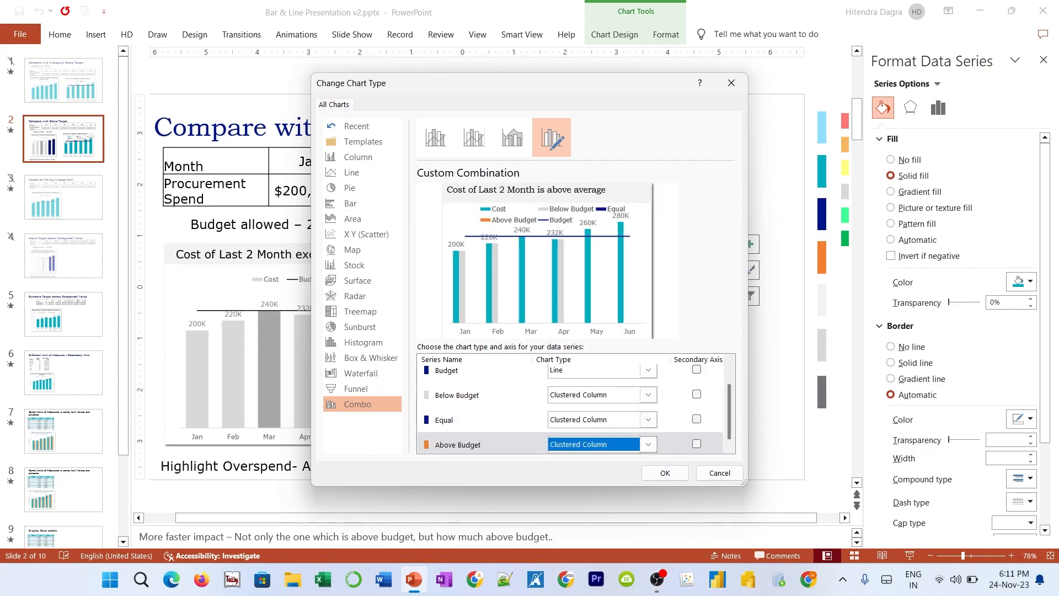
{"action": "left_click", "coordinate": [665, 473]}
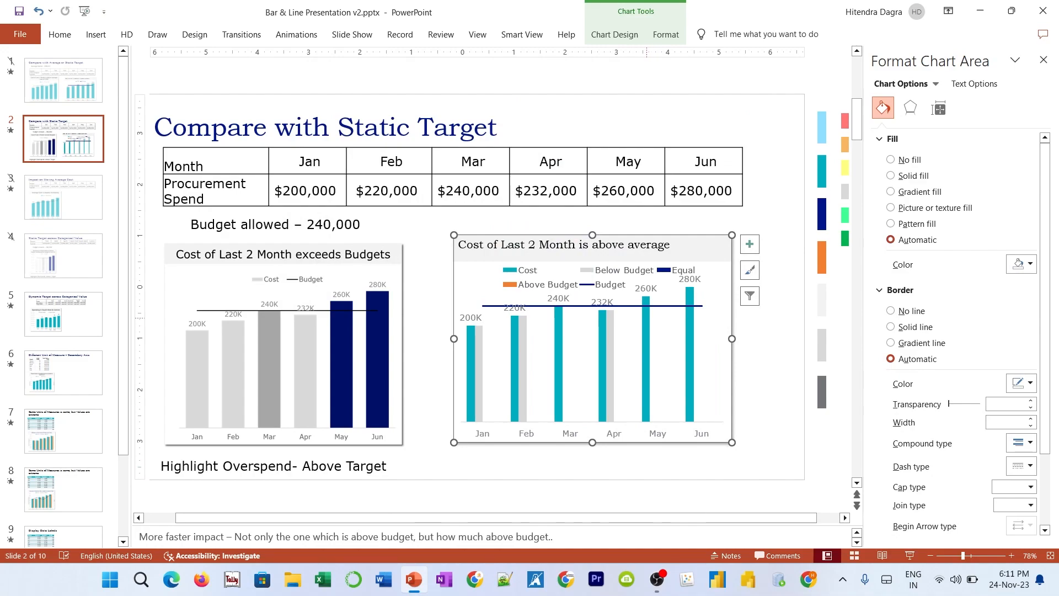
Step: Delete the legend of the copied chart and filter out its Cost series
{"action": "left_click", "coordinate": [573, 290]}
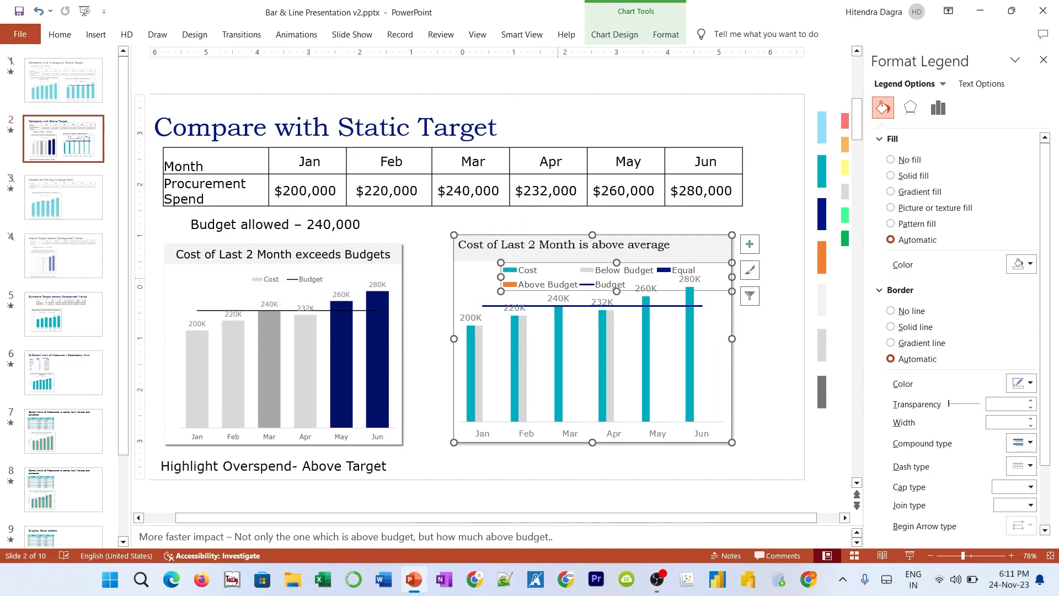
{"action": "key", "text": "Delete"}
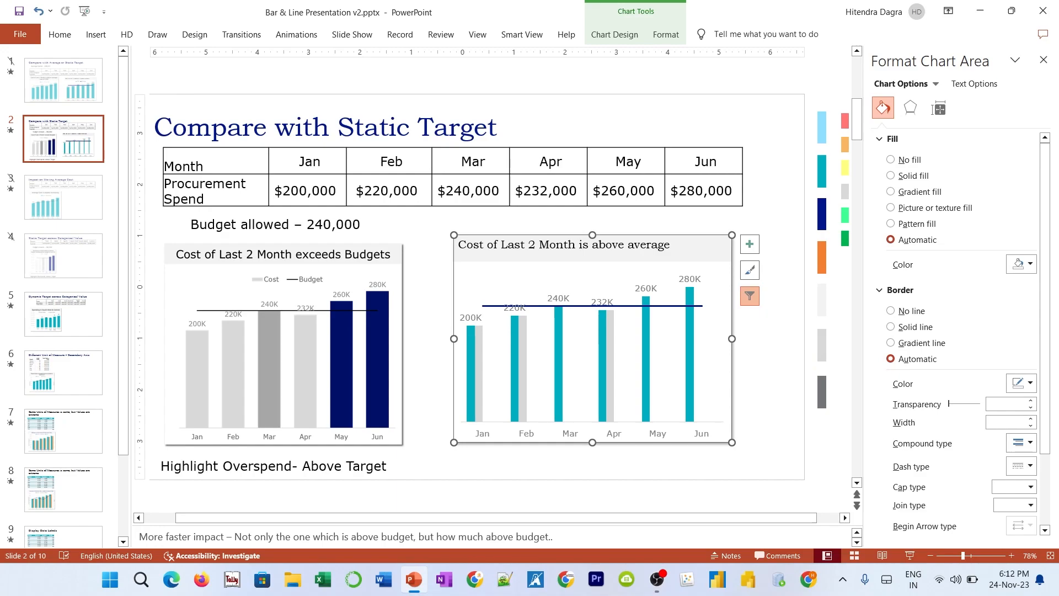
{"action": "left_click", "coordinate": [749, 296]}
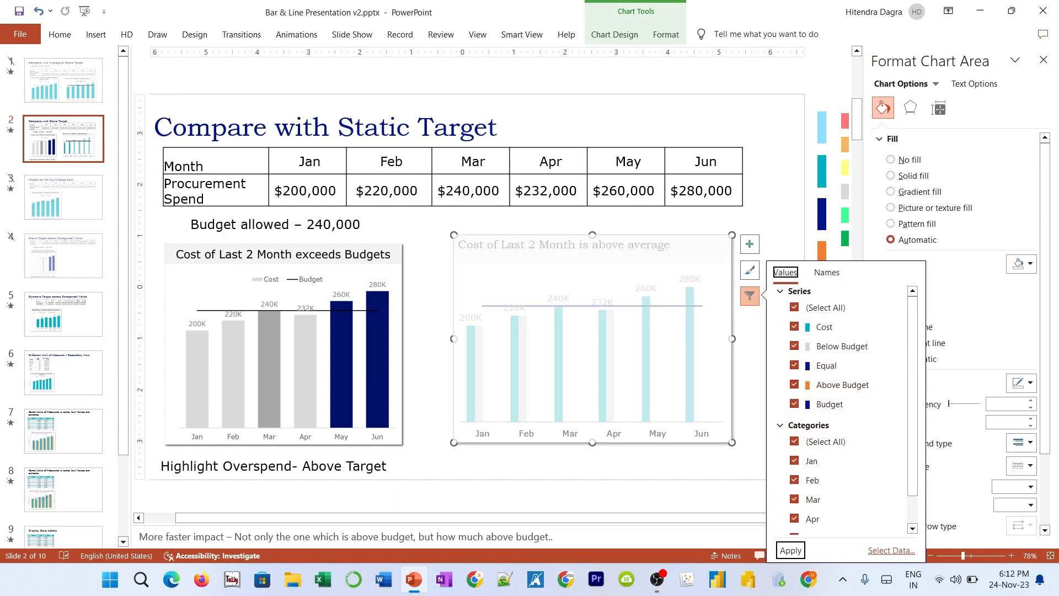
{"action": "left_click", "coordinate": [794, 327]}
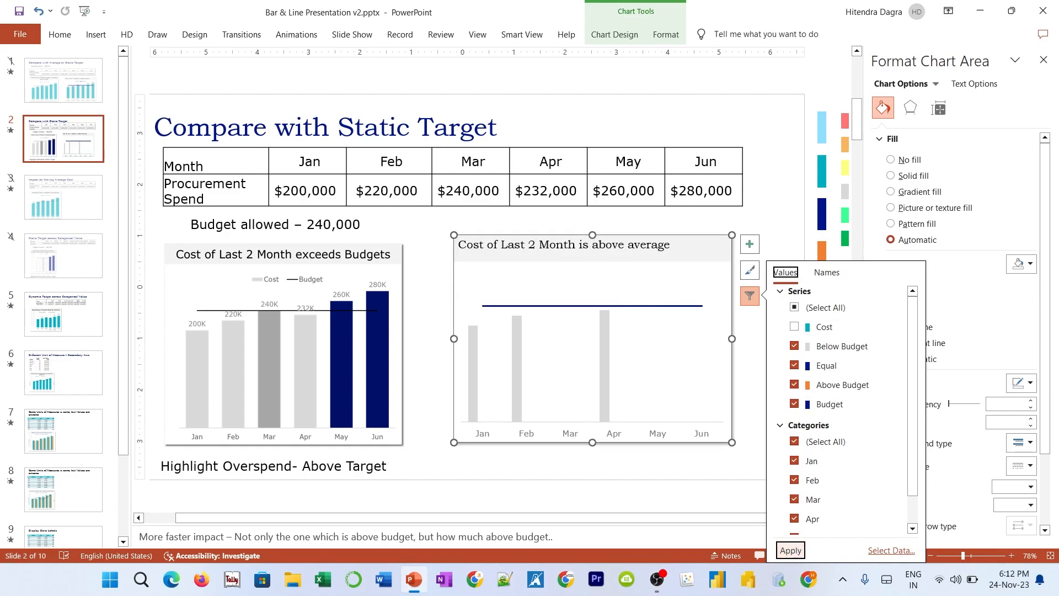
{"action": "left_click", "coordinate": [754, 320]}
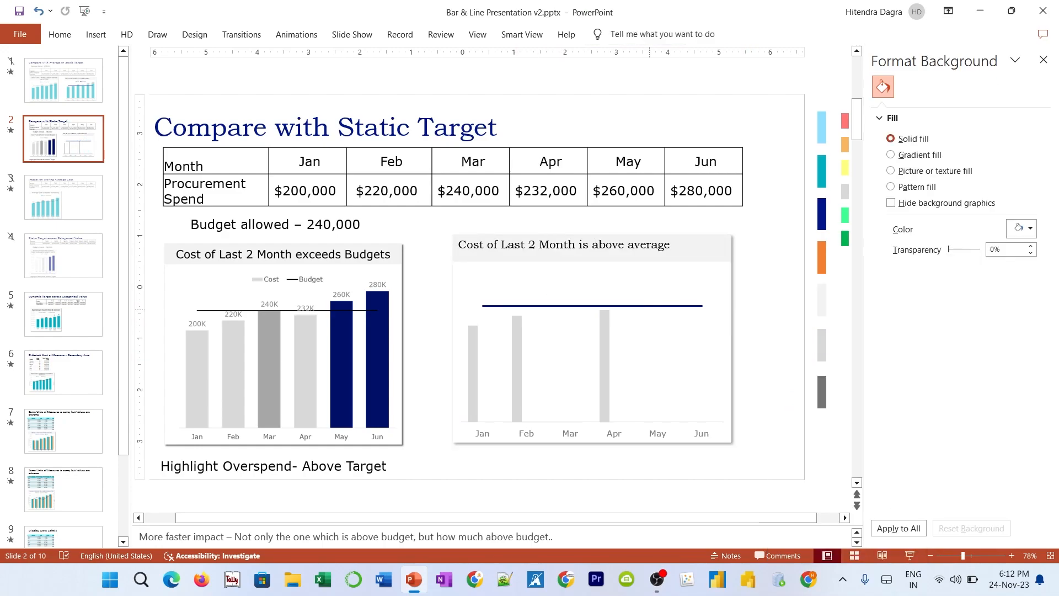
{"action": "right_click", "coordinate": [632, 332]}
{"action": "left_click", "coordinate": [673, 411]}
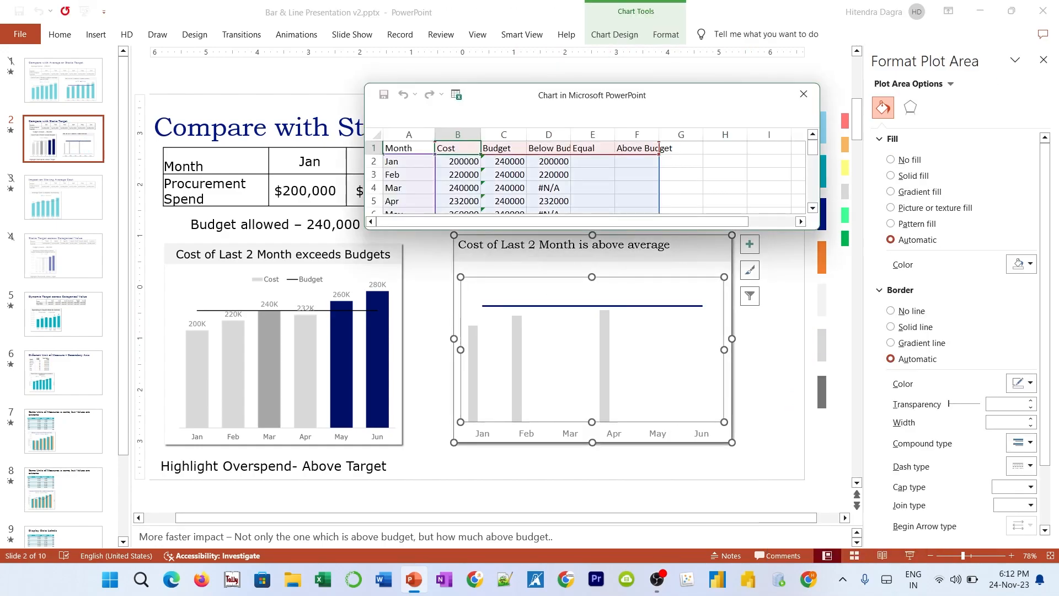
{"action": "left_click", "coordinate": [592, 161]}
{"action": "type", "text": "="}
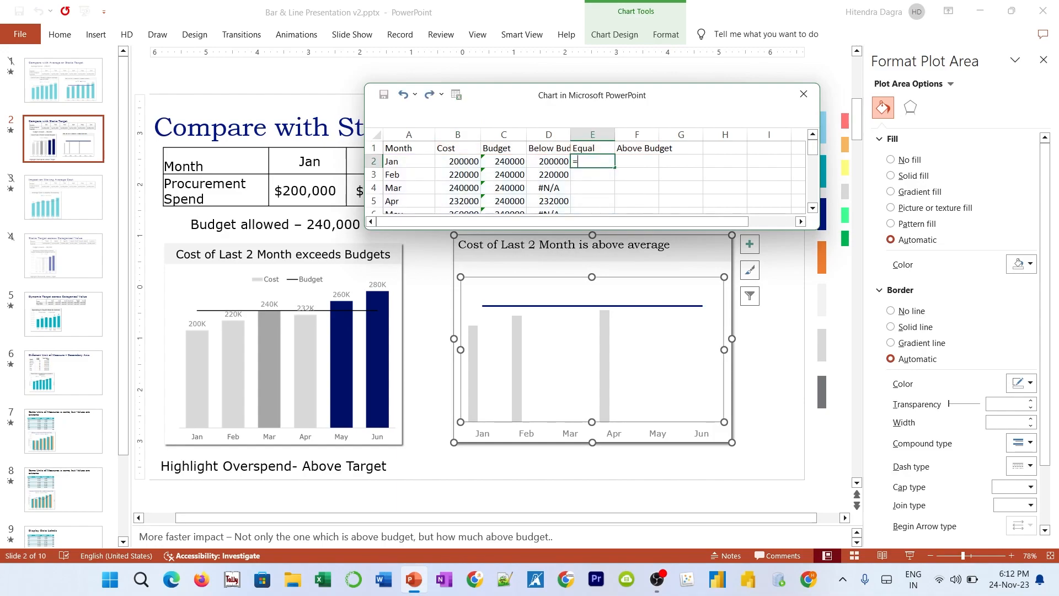
{"action": "type", "text": "IF("}
{"action": "key", "text": "Left"}
{"action": "key", "text": "Left"}
{"action": "key", "text": "Left"}
{"action": "type", "text": "="}
{"action": "key", "text": "Left"}
{"action": "key", "text": "Left"}
{"action": "type", "text": ","}
{"action": "key", "text": "Left"}
{"action": "key", "text": "Left"}
{"action": "key", "text": "Left"}
{"action": "type", "text": ",NA("}
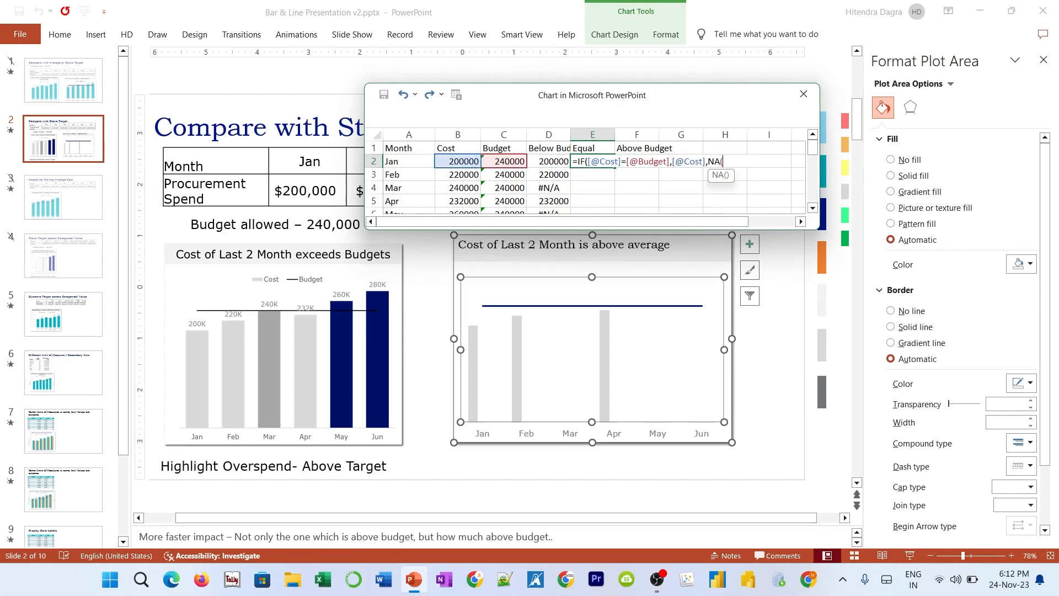
{"action": "type", "text": "))"}
{"action": "key", "text": "Return"}
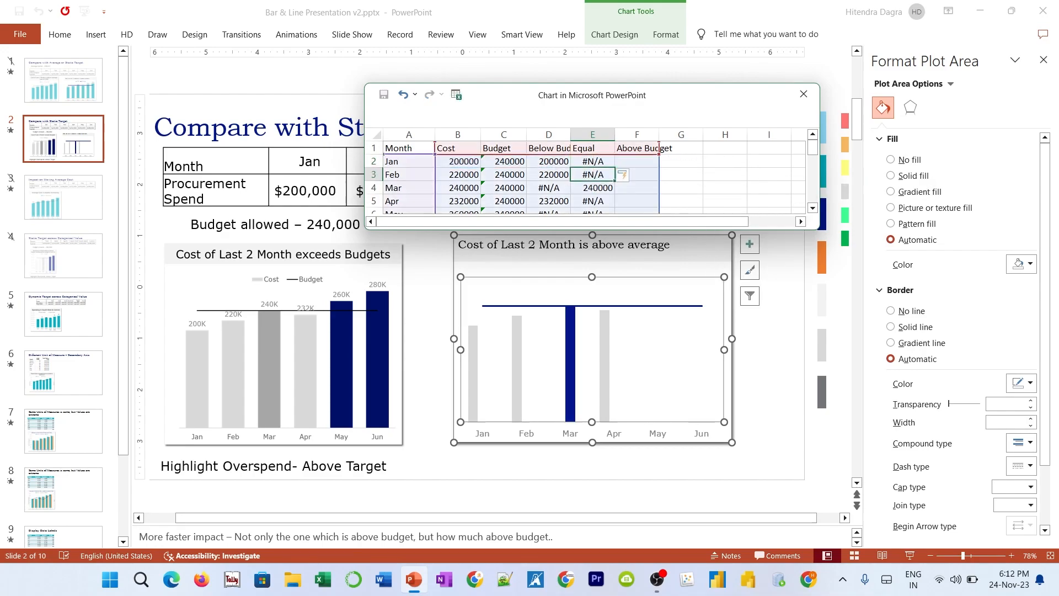
{"action": "key", "text": "Up"}
{"action": "key", "text": "Right"}
{"action": "type", "text": "=IF("}
{"action": "key", "text": "Left"}
{"action": "key", "text": "Left"}
{"action": "key", "text": "Left"}
{"action": "key", "text": "Left"}
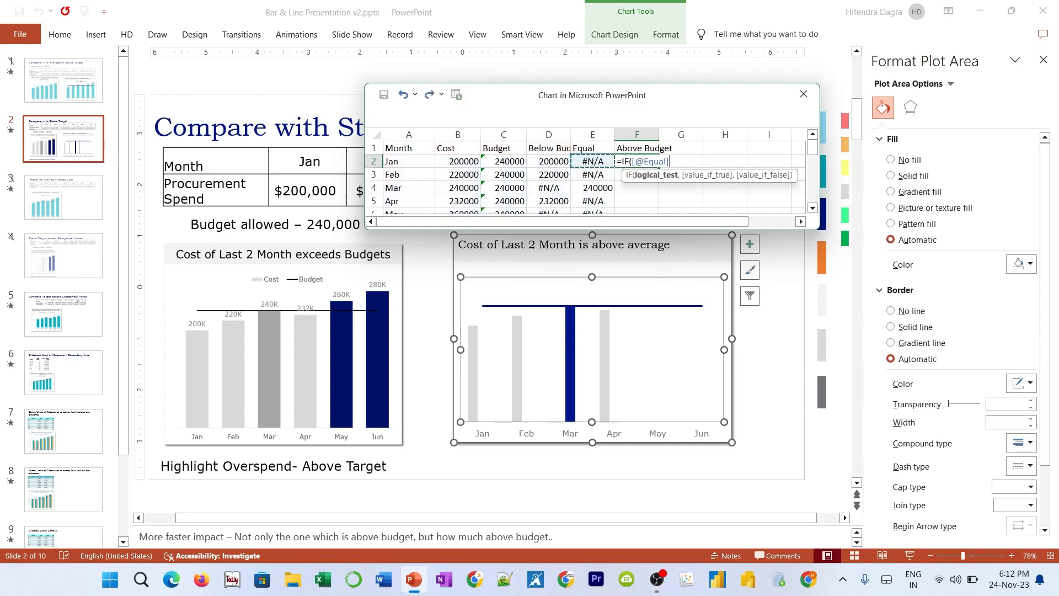
{"action": "type", "text": ">"}
{"action": "key", "text": "Left"}
{"action": "key", "text": "Left"}
{"action": "key", "text": "Left"}
{"action": "type", "text": ","}
{"action": "key", "text": "Left"}
{"action": "key", "text": "Left"}
{"action": "key", "text": "Left"}
{"action": "key", "text": "Left"}
{"action": "type", "text": ","}
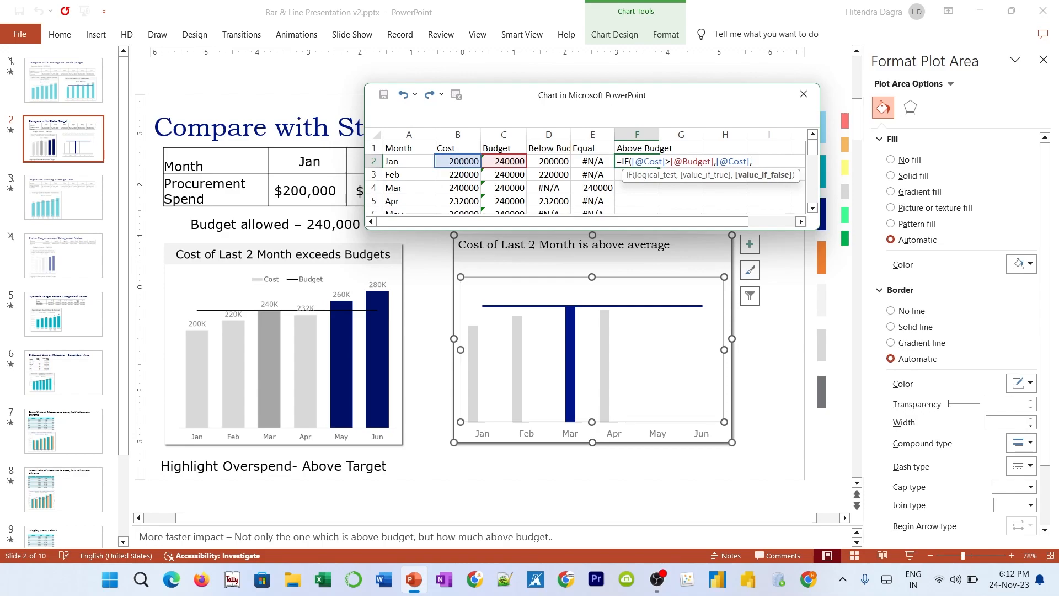
{"action": "type", "text": "NA())"}
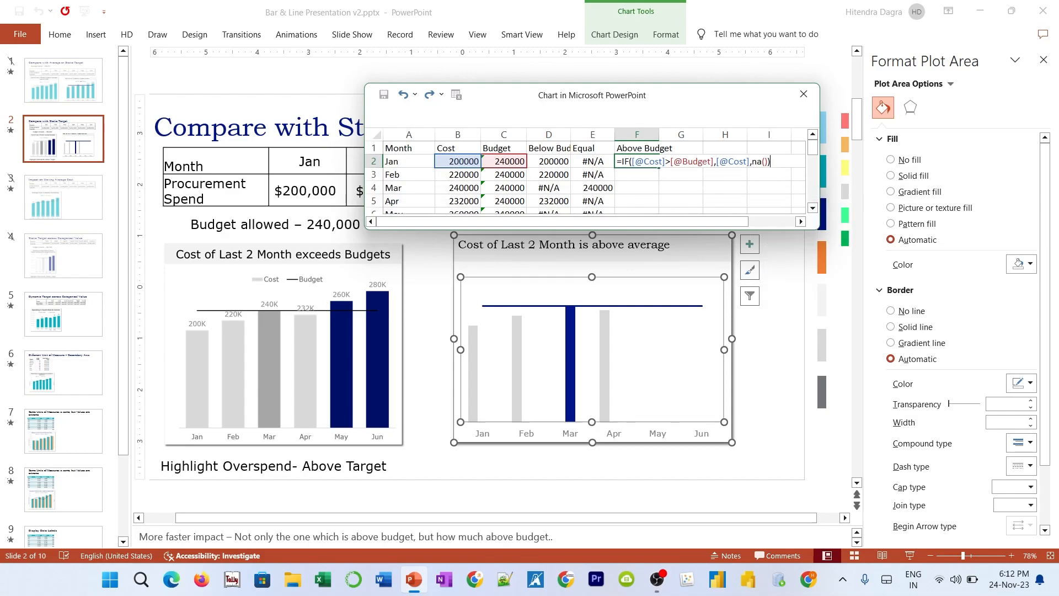
{"action": "key", "text": "Return"}
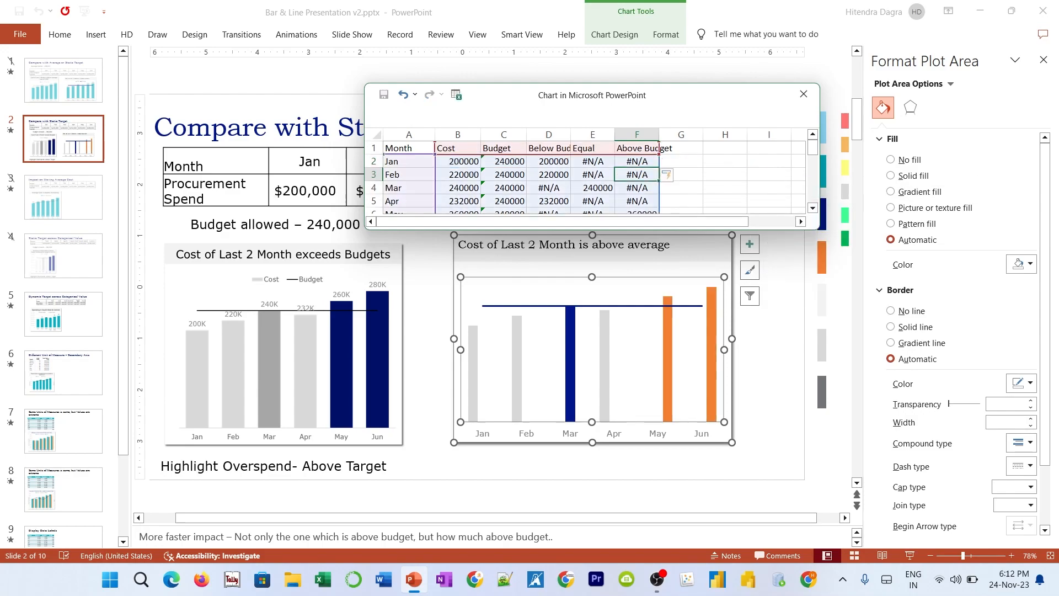
{"action": "left_click", "coordinate": [803, 94]}
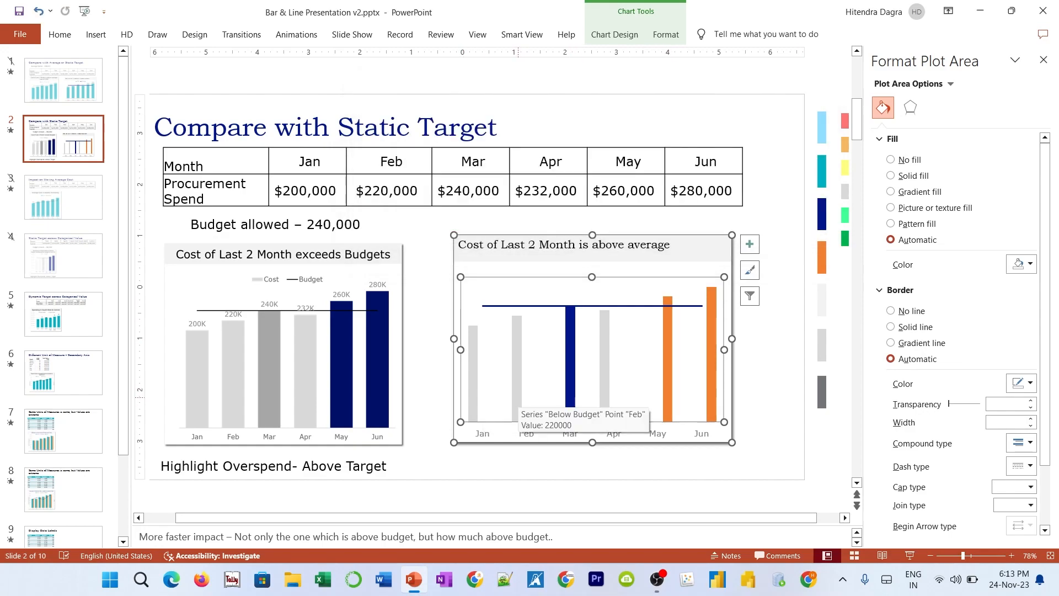
Step: Set the series overlap of the chart's columns to 100%
{"action": "left_click", "coordinate": [514, 398]}
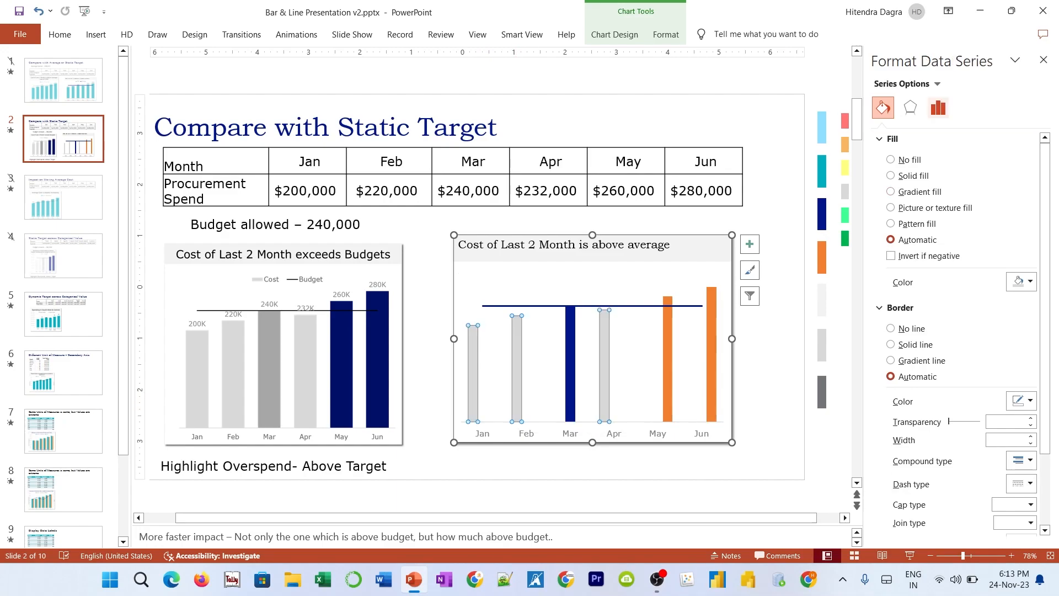
{"action": "left_click", "coordinate": [938, 108]}
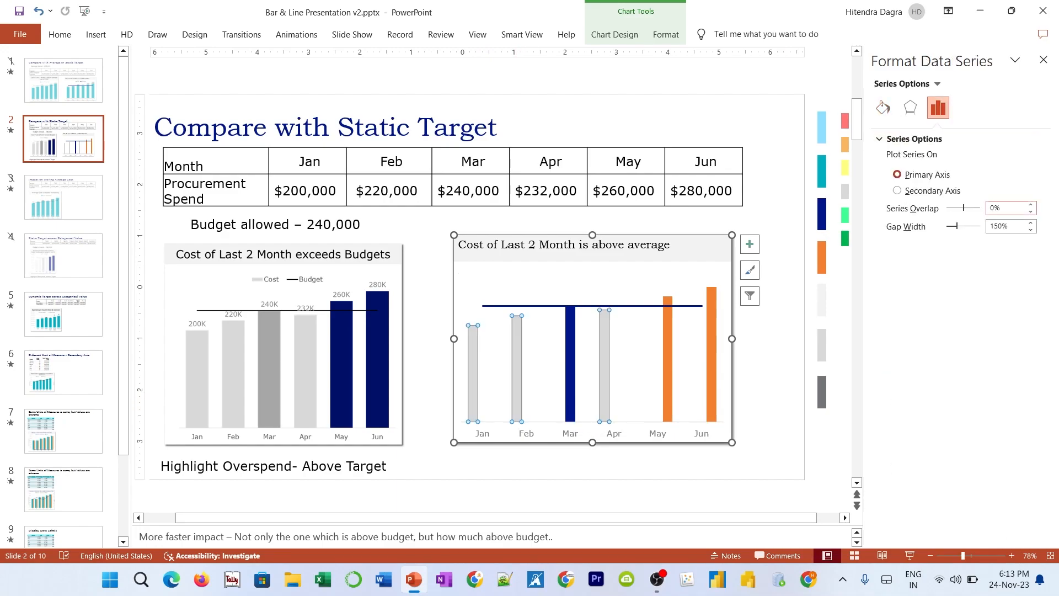
{"action": "left_click", "coordinate": [992, 207]}
{"action": "type", "text": "11"}
{"action": "key", "text": "Return"}
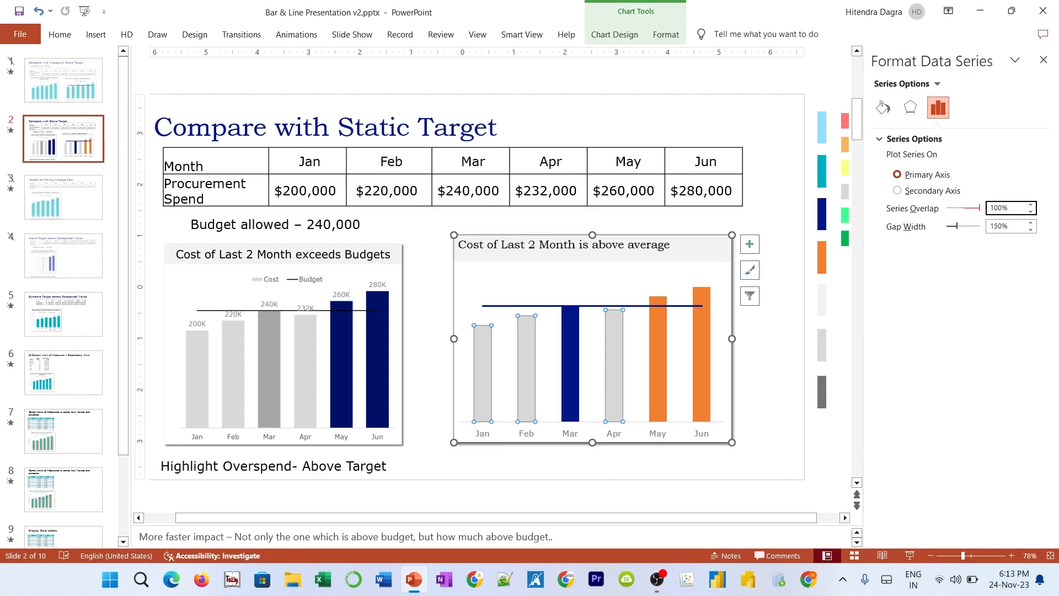
Step: Fill the Equal series column for Mar with the dark grey sampled from the reference chart's Mar column
{"action": "left_click", "coordinate": [569, 356]}
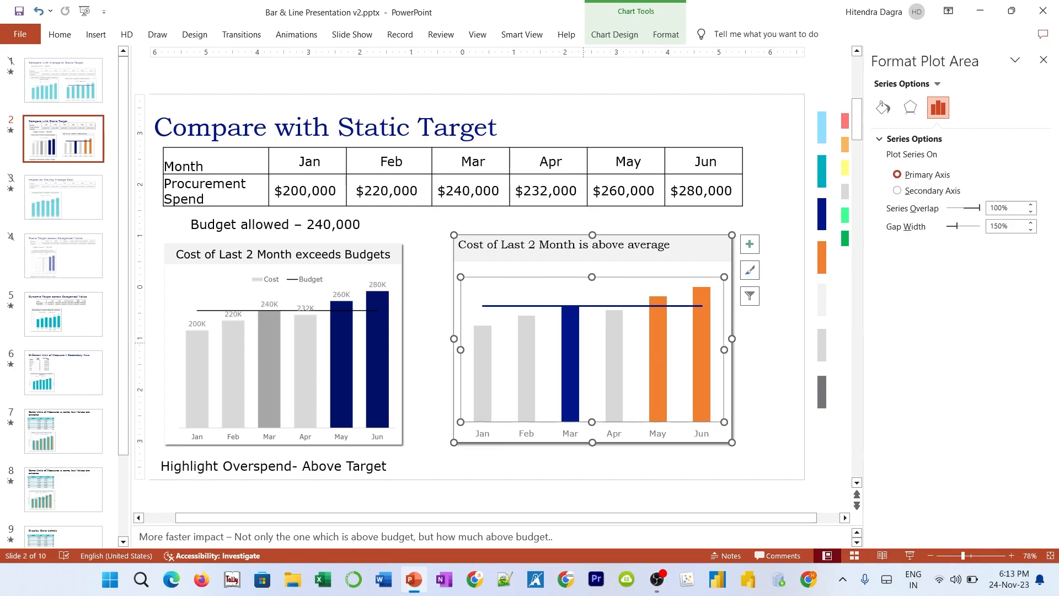
{"action": "left_click", "coordinate": [883, 108]}
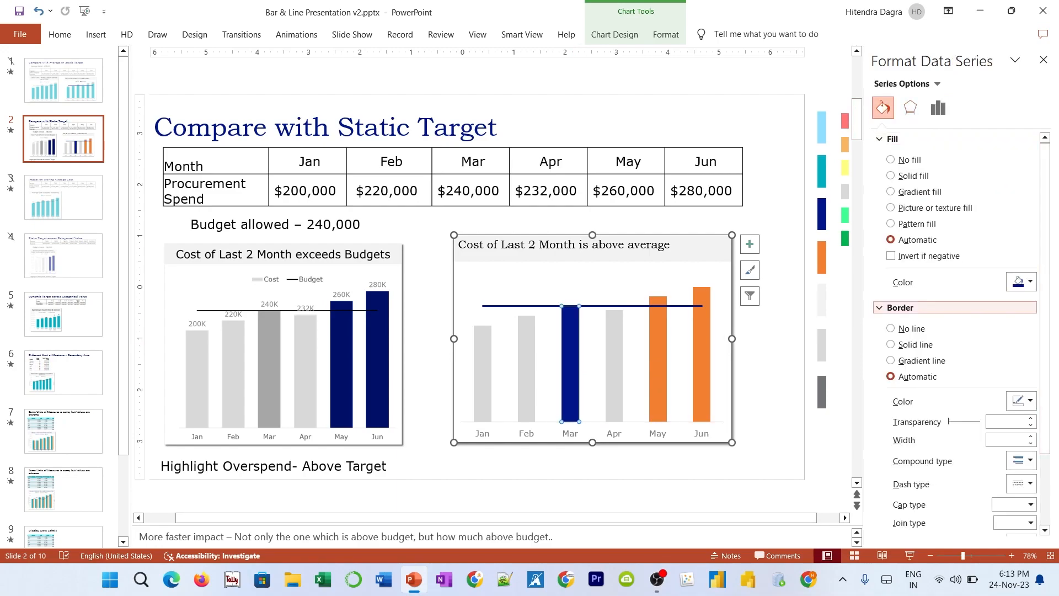
{"action": "left_click", "coordinate": [1022, 281]}
{"action": "key", "text": "Escape"}
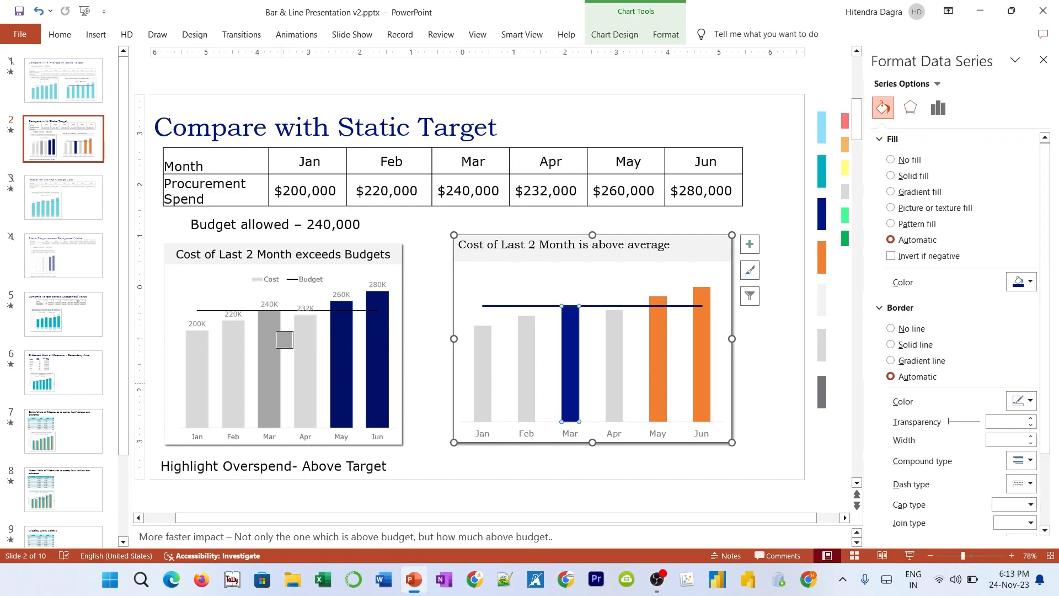
{"action": "key", "text": "ctrl+z"}
Step: Fill the Above Budget columns for May and Jun with the navy blue sampled from the reference chart's Jun column
{"action": "left_click", "coordinate": [701, 353]}
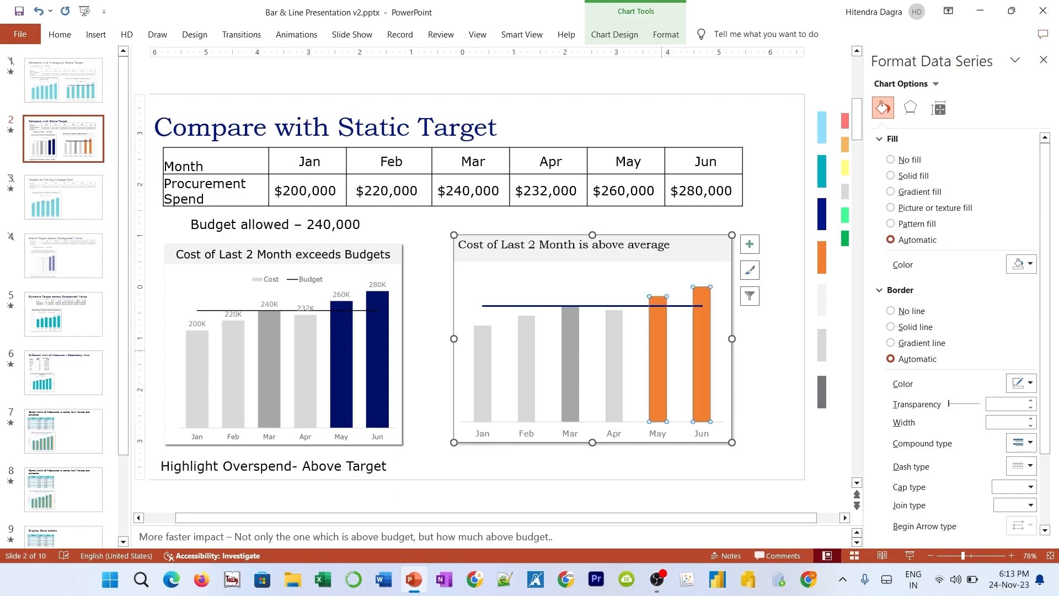
{"action": "left_click", "coordinate": [1021, 282]}
{"action": "left_click", "coordinate": [982, 485]}
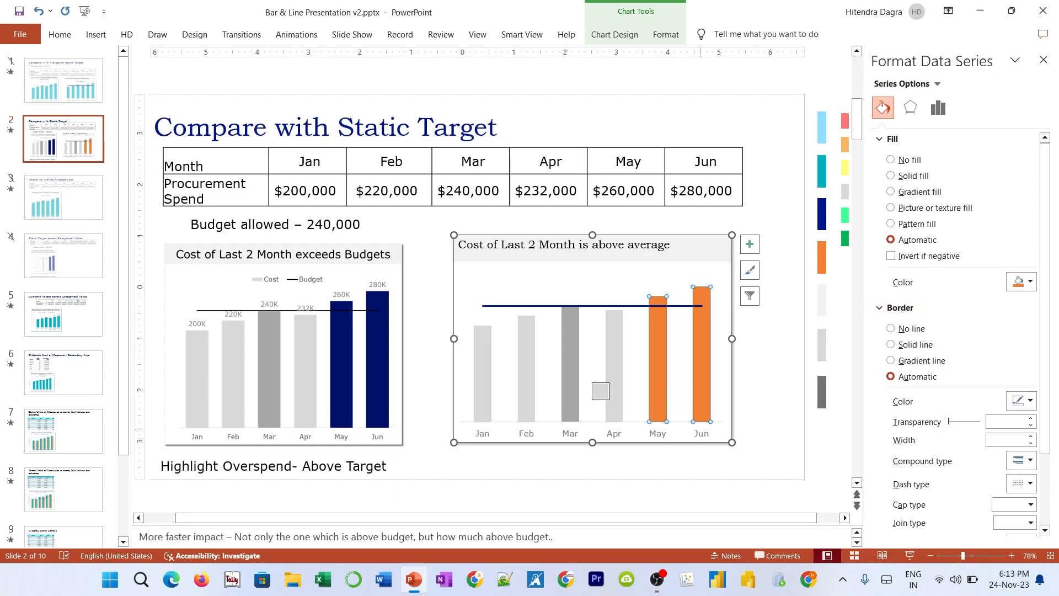
{"action": "left_click", "coordinate": [381, 337]}
{"action": "left_click", "coordinate": [1021, 282]}
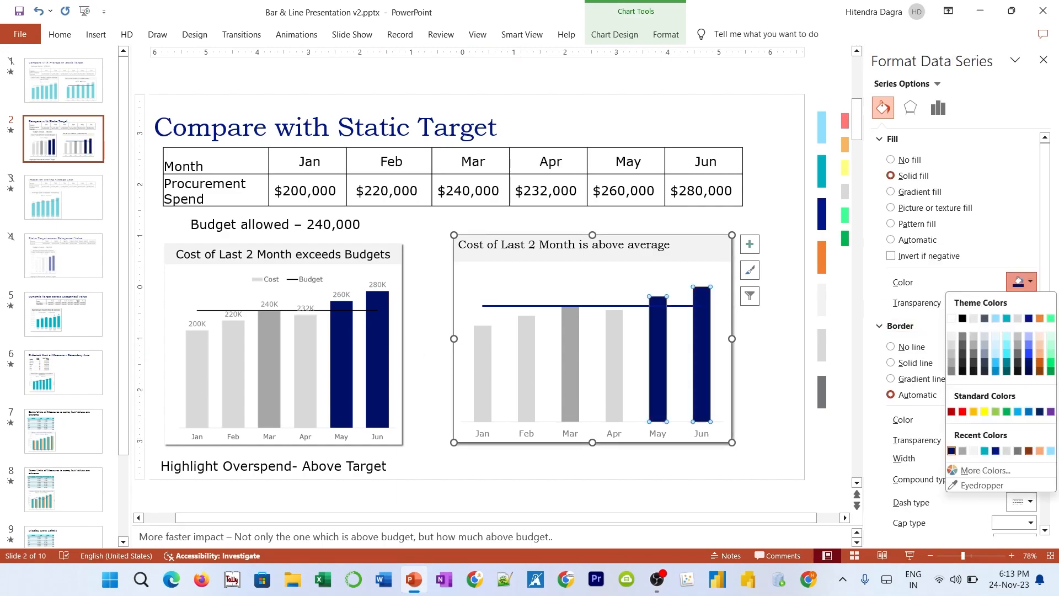
{"action": "key", "text": "Escape"}
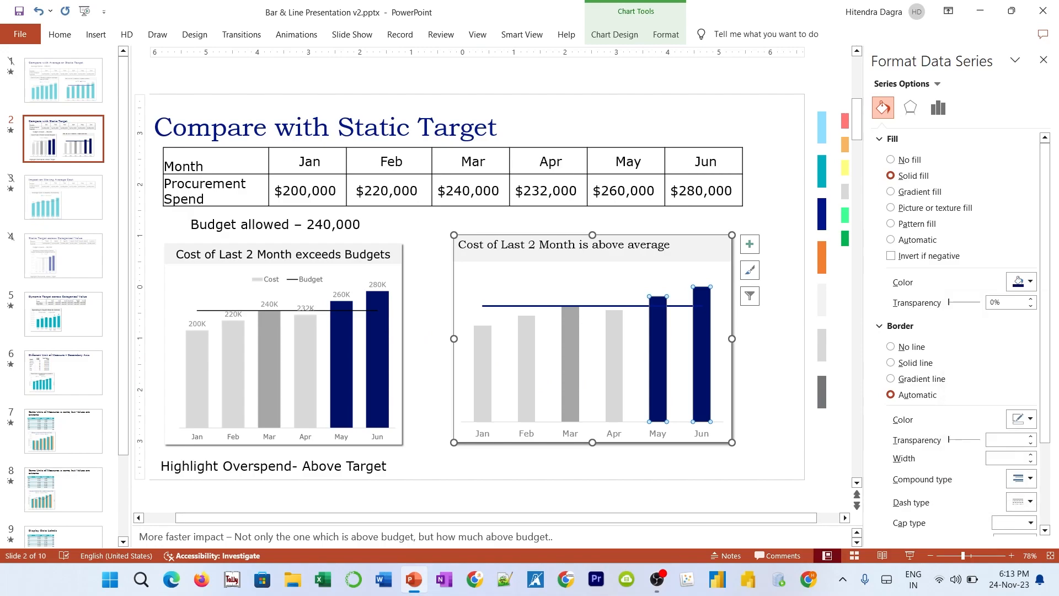
{"action": "left_click", "coordinate": [632, 283]}
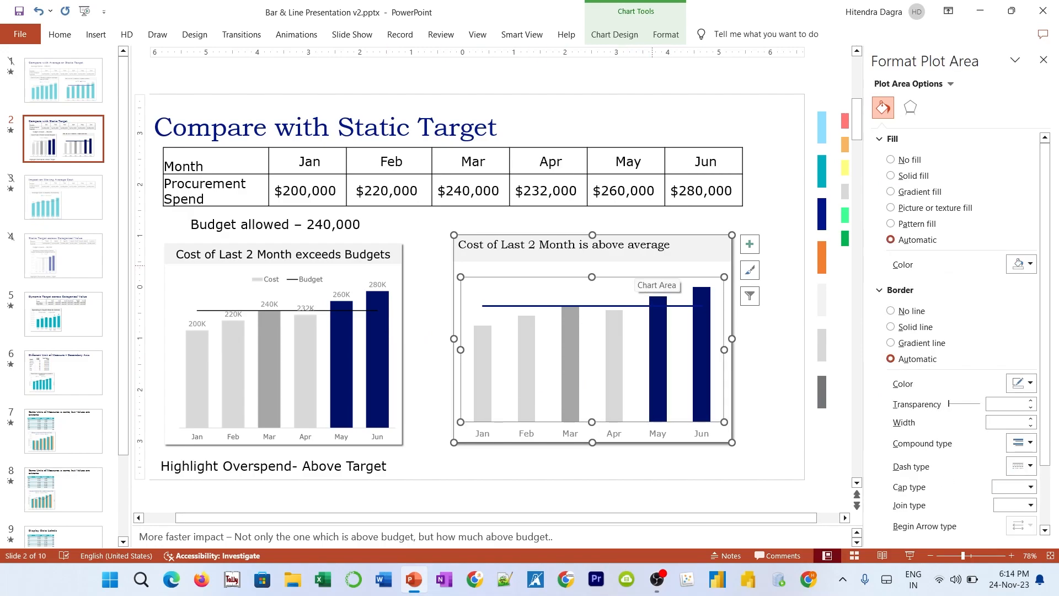
Step: Add data labels to the new static target chart and delete the labels of its Budget line
{"action": "left_click", "coordinate": [634, 271]}
{"action": "left_click", "coordinate": [748, 244]}
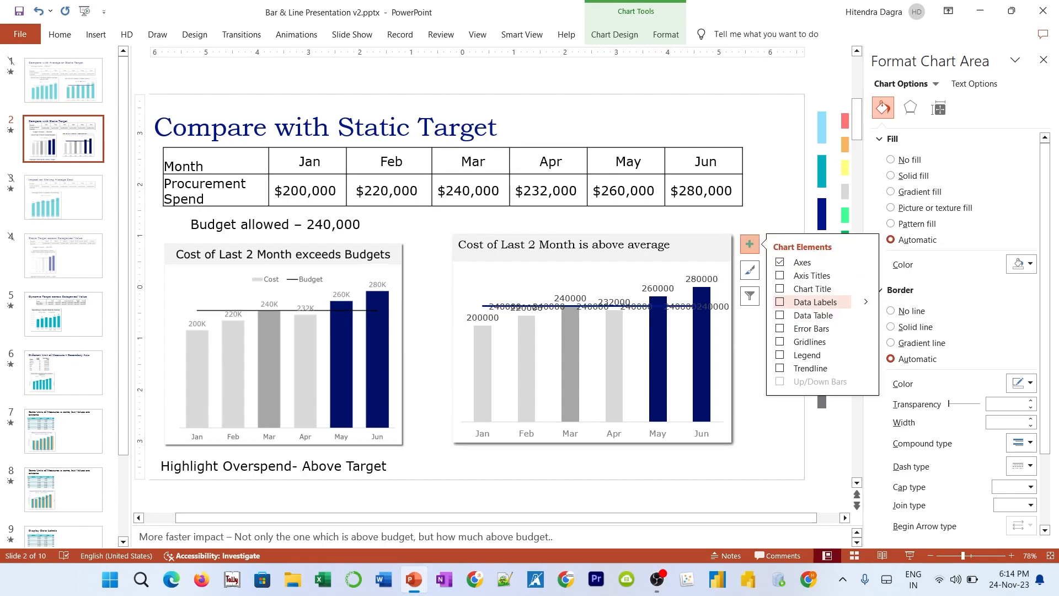
{"action": "left_click", "coordinate": [780, 301]}
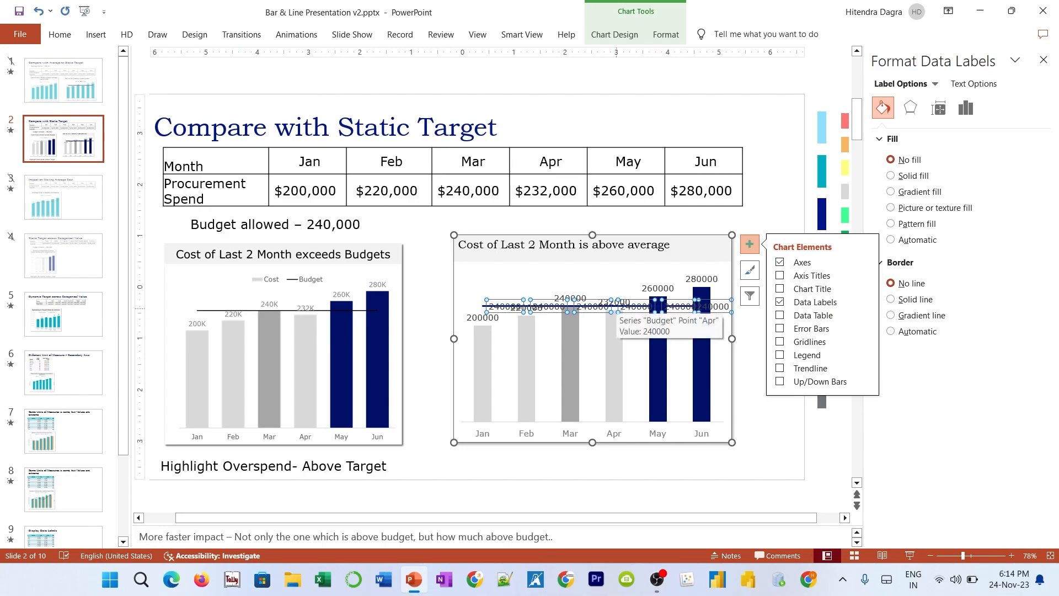
{"action": "left_click", "coordinate": [727, 325]}
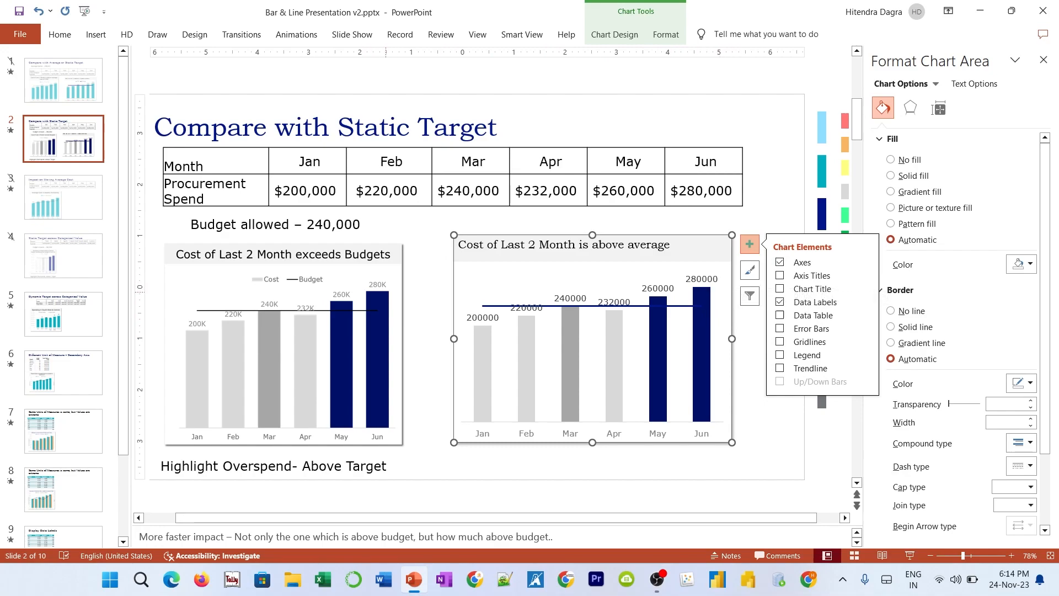
Step: Format the column data labels with the custom number format #,##0,K
{"action": "left_click", "coordinate": [701, 279]}
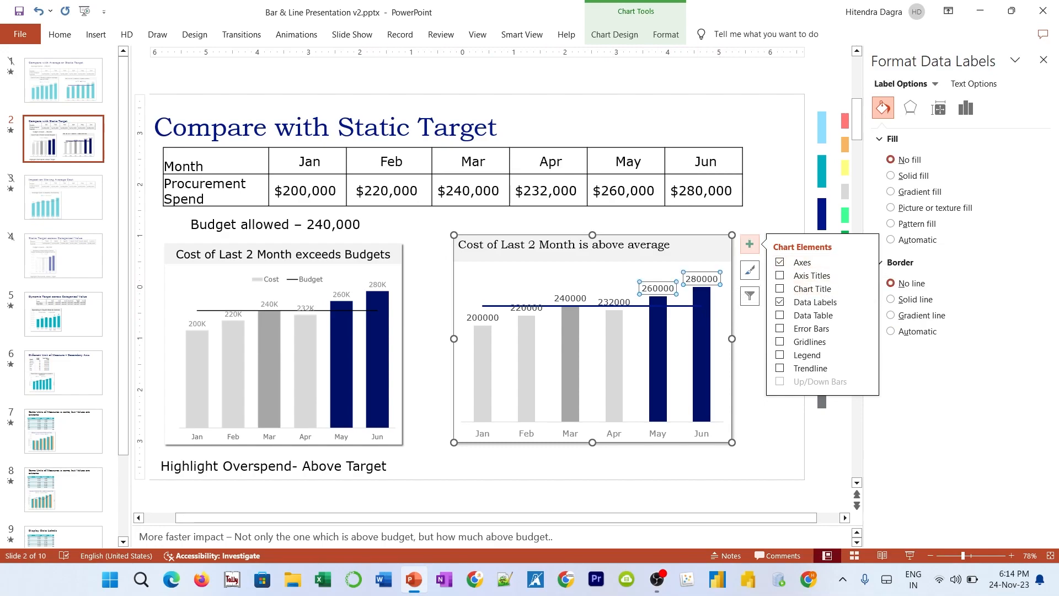
{"action": "left_click", "coordinate": [965, 108]}
{"action": "left_click", "coordinate": [903, 156]}
{"action": "left_click", "coordinate": [1019, 188]}
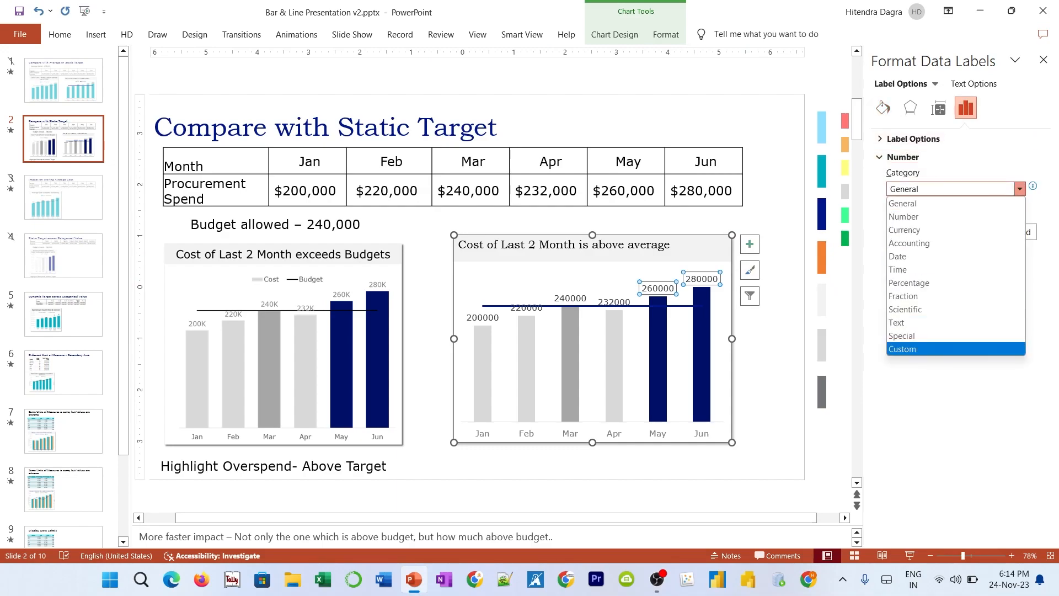
{"action": "left_click", "coordinate": [901, 349]}
{"action": "left_click", "coordinate": [1019, 222]}
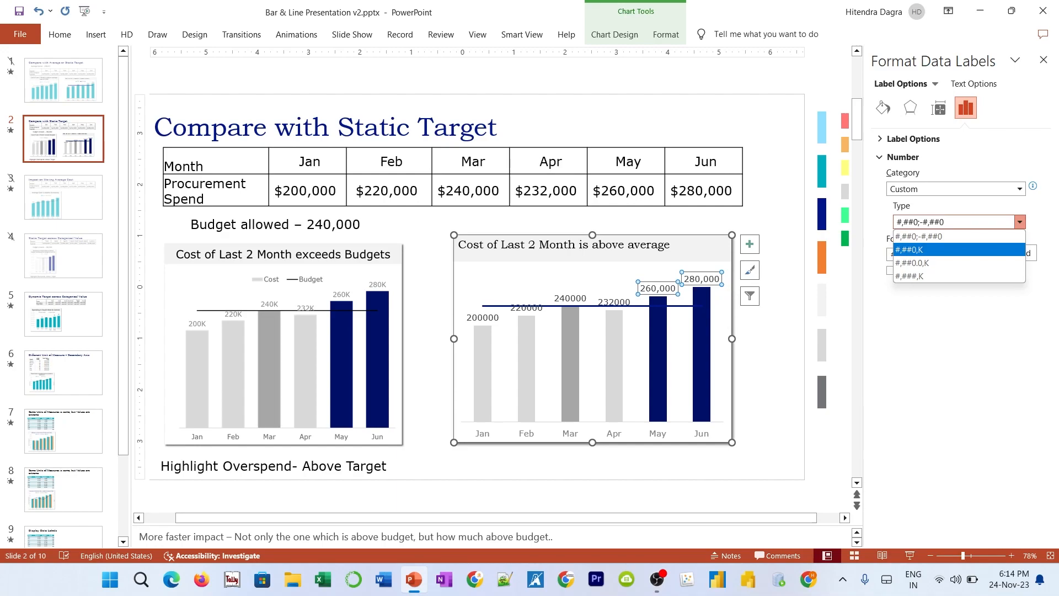
{"action": "left_click", "coordinate": [908, 249]}
{"action": "left_click", "coordinate": [772, 300]}
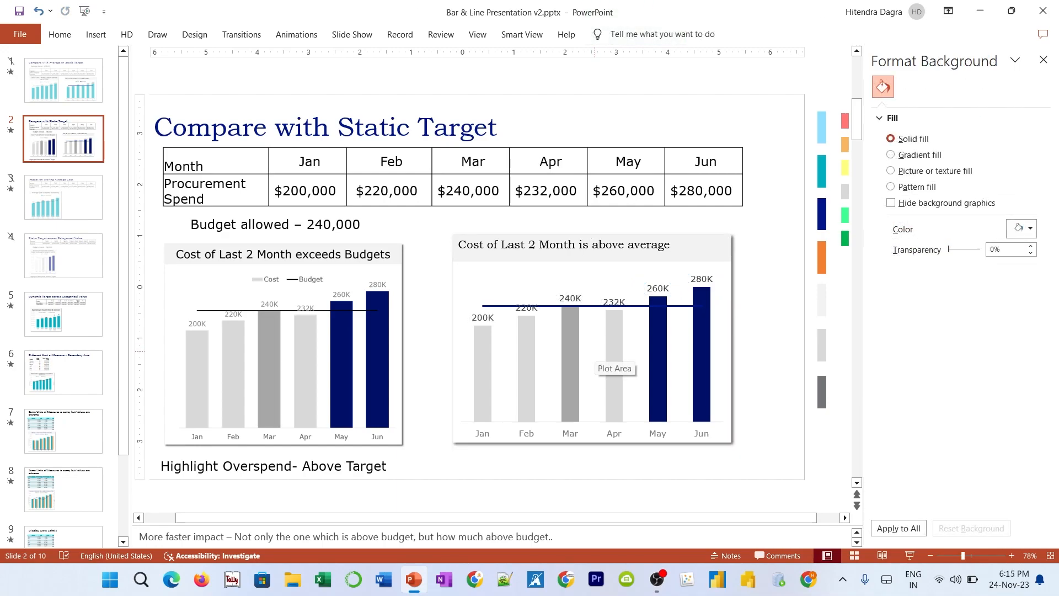
Step: Open the static target chart's data, show all its rows, and set the Feb cost to 250000
{"action": "right_click", "coordinate": [595, 352]}
{"action": "left_click", "coordinate": [634, 406]}
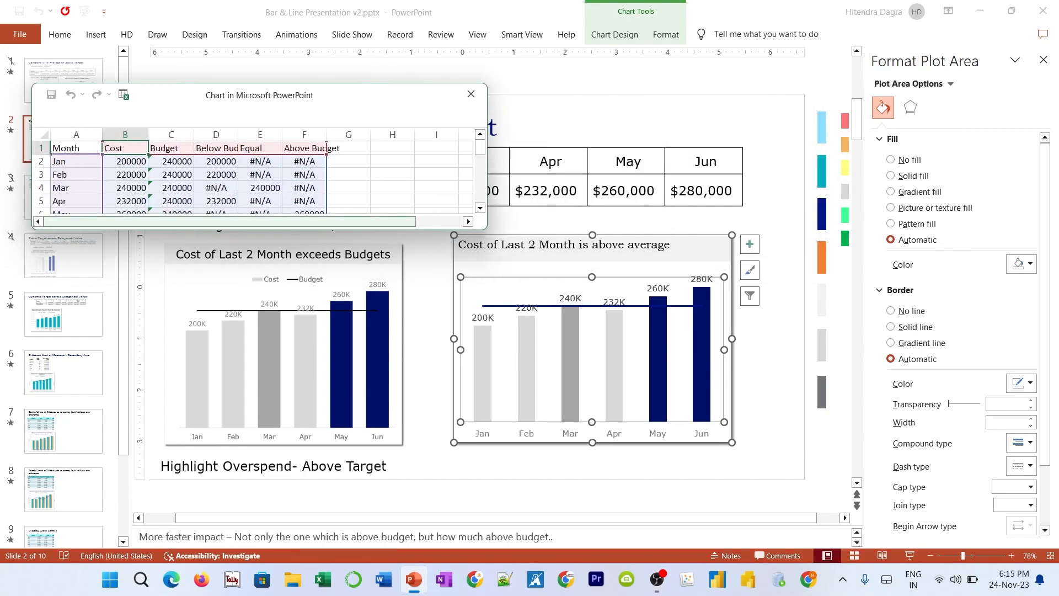
{"action": "left_click_drag", "start_coordinate": [386, 229], "coordinate": [386, 363]}
{"action": "left_click_drag", "start_coordinate": [486, 219], "coordinate": [425, 220]}
{"action": "left_click", "coordinate": [126, 188]}
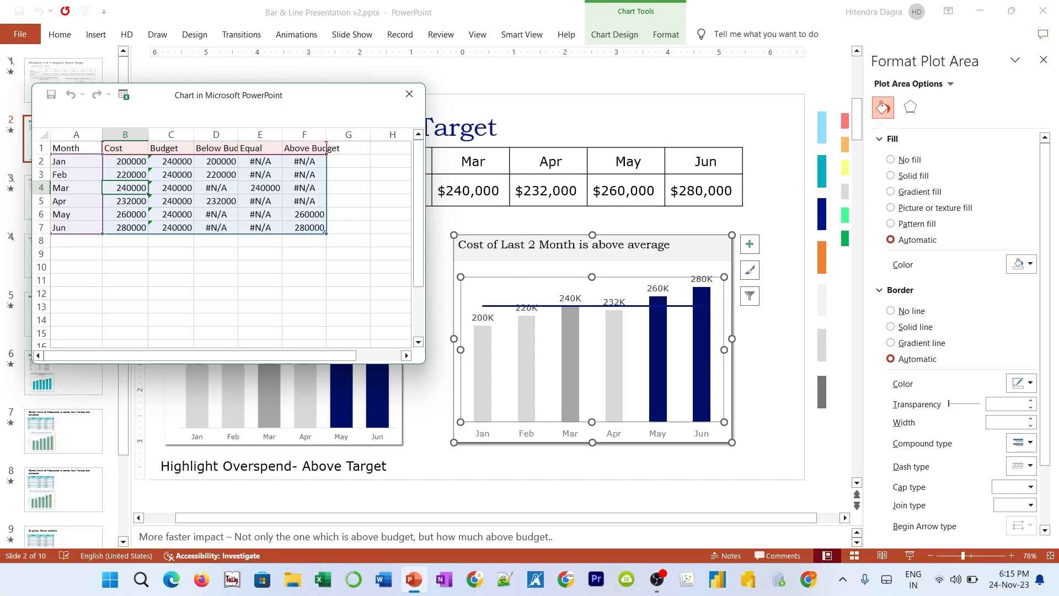
{"action": "left_click", "coordinate": [126, 174]}
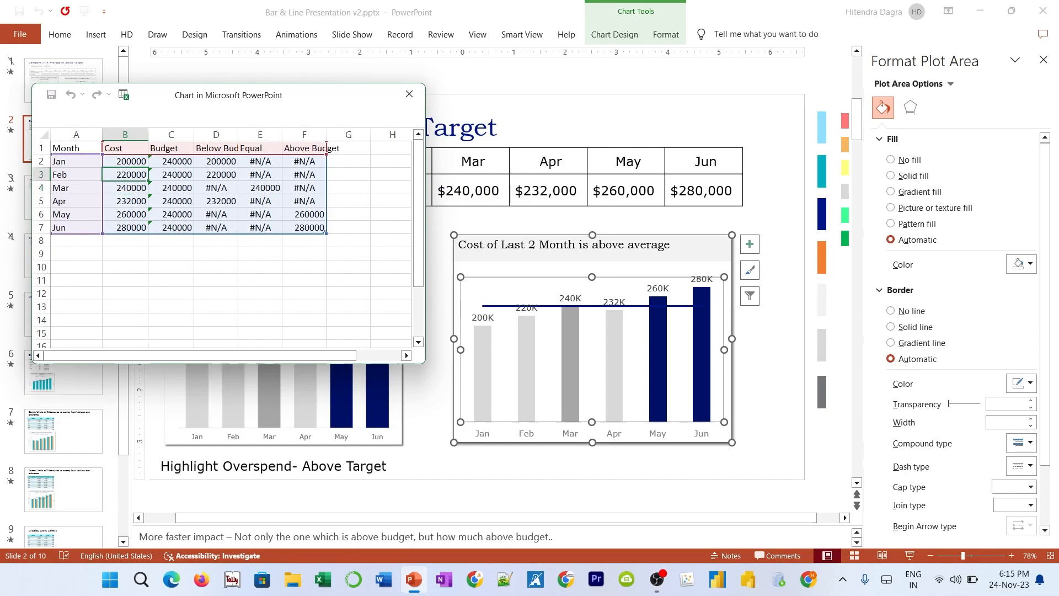
{"action": "type", "text": "250000"}
{"action": "key", "text": "Return"}
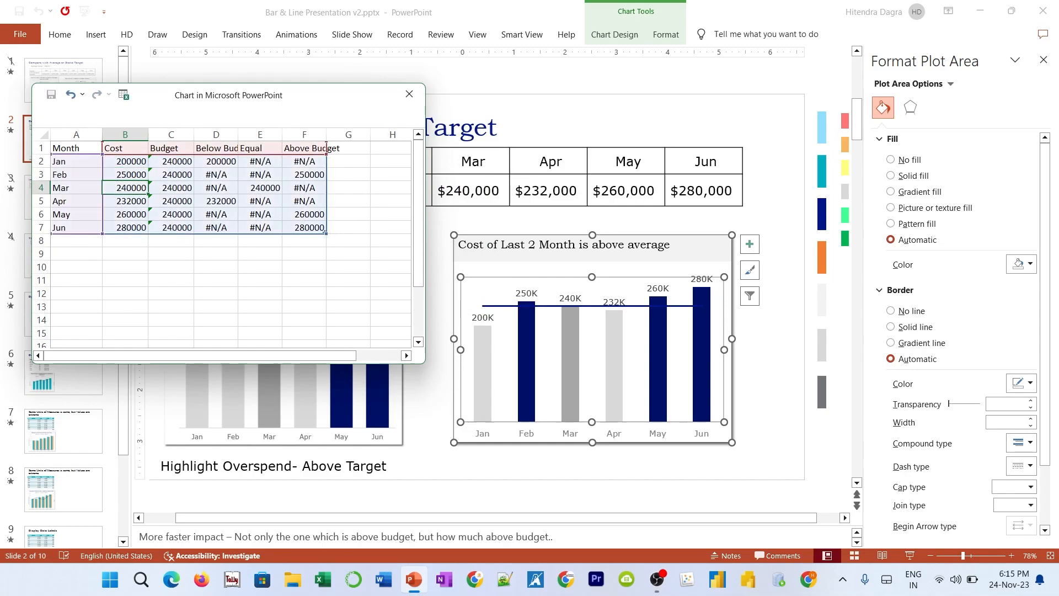
Step: Set the May cost in the chart data to 200000
{"action": "left_click", "coordinate": [126, 214]}
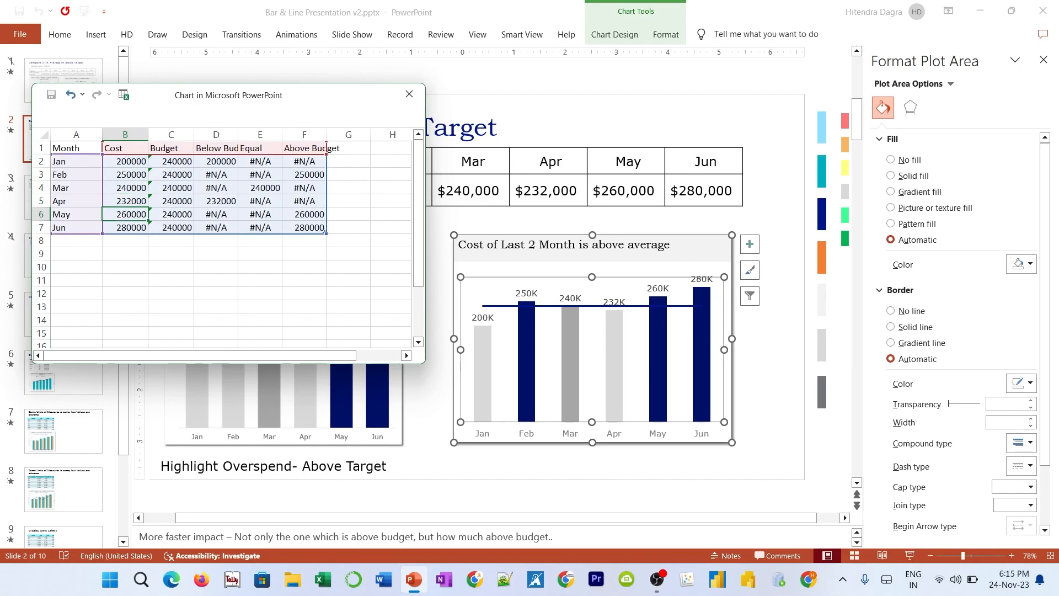
{"action": "type", "text": "20000"}
{"action": "key", "text": "Return"}
{"action": "left_click", "coordinate": [126, 214]}
{"action": "type", "text": "200000"}
{"action": "key", "text": "Return"}
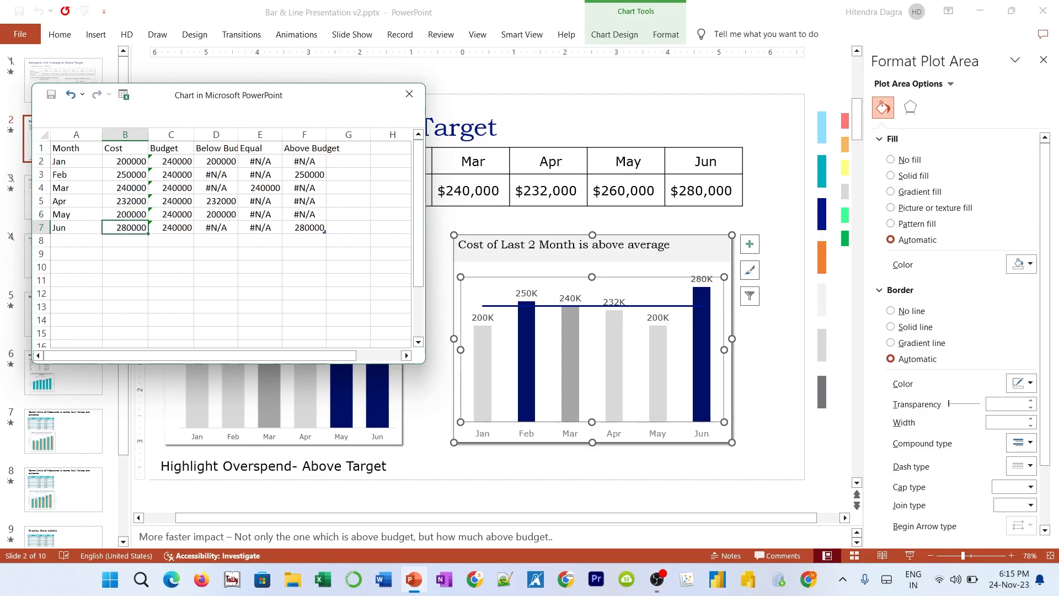
Step: Shade the Jan to Jun cells of Below Budget, Equal and Above Budget light grey and close the chart data
{"action": "left_click_drag", "start_coordinate": [216, 161], "coordinate": [304, 227]}
{"action": "right_click", "coordinate": [262, 161]}
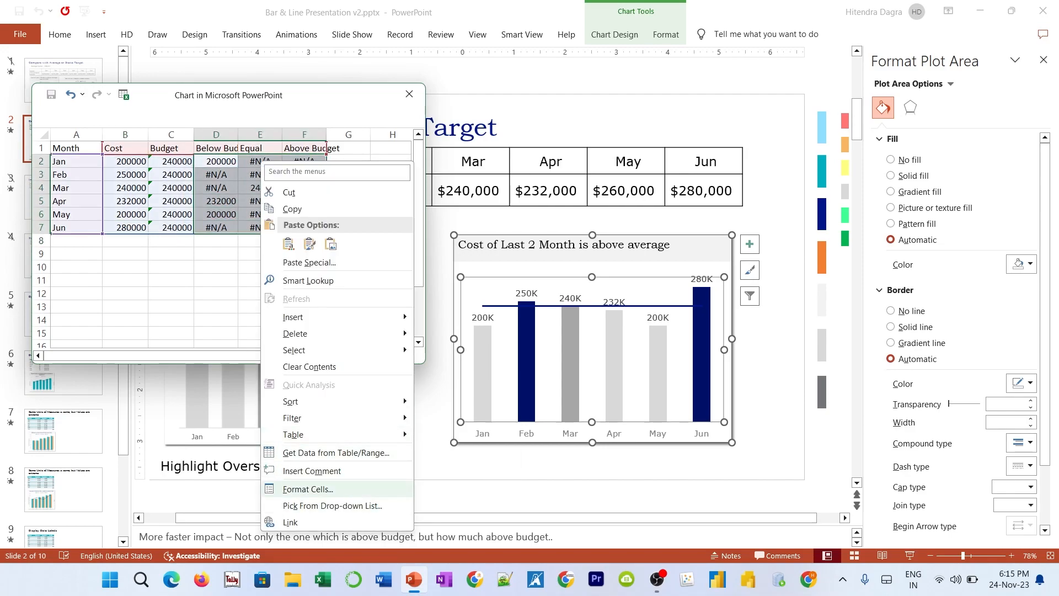
{"action": "left_click", "coordinate": [308, 488]}
{"action": "left_click", "coordinate": [342, 245]}
{"action": "left_click", "coordinate": [160, 323]}
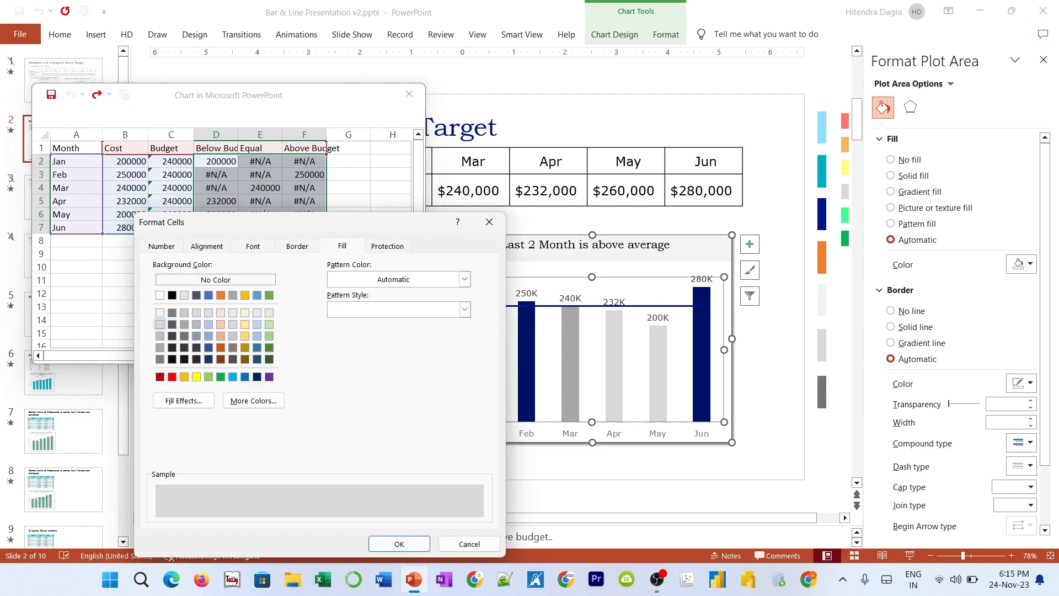
{"action": "left_click", "coordinate": [399, 543]}
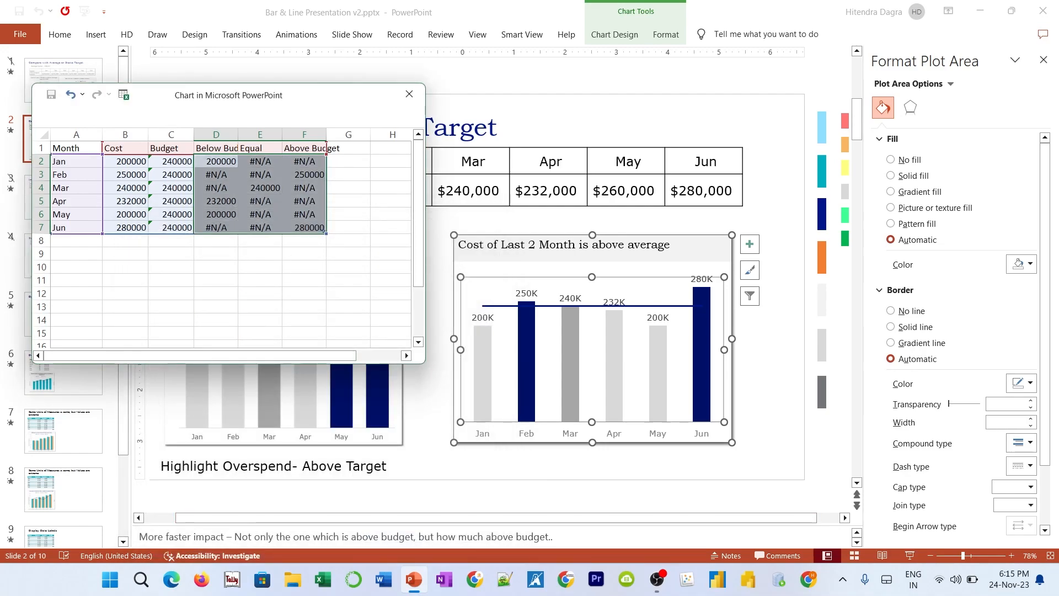
{"action": "left_click", "coordinate": [125, 161]}
{"action": "left_click", "coordinate": [348, 174]}
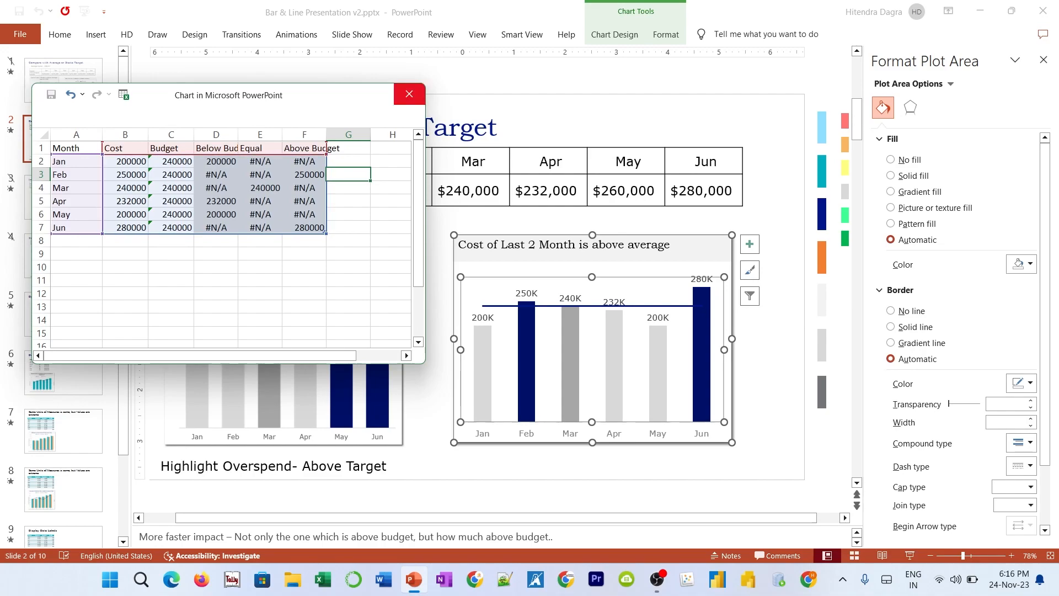
{"action": "left_click", "coordinate": [409, 93]}
{"action": "key", "text": "Escape"}
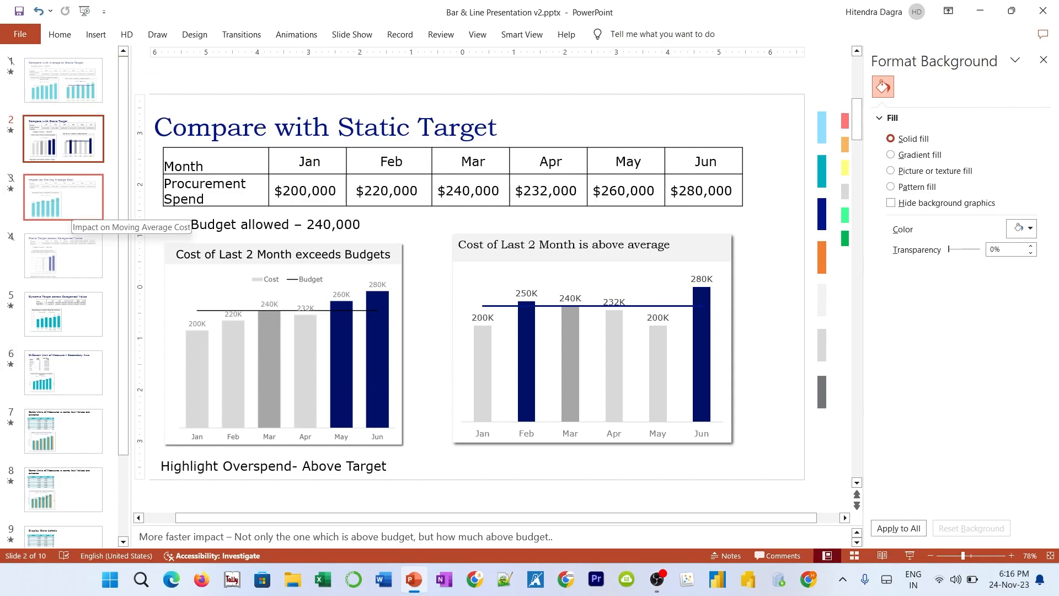
Step: Copy the Cost and Average combo chart from slide 1 onto slide 3, beside the moving average reference chart
{"action": "left_click", "coordinate": [64, 210]}
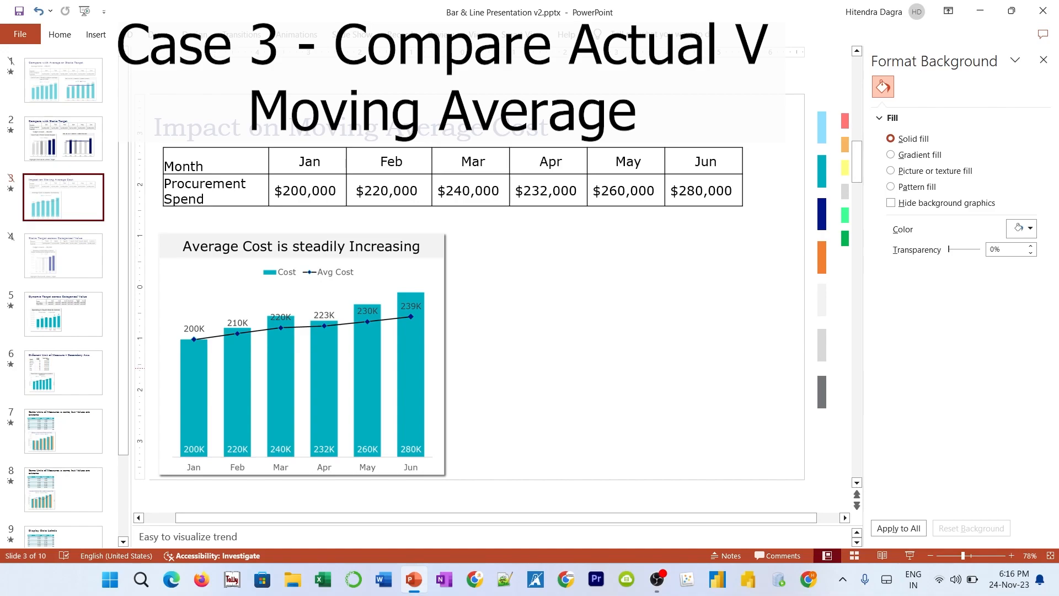
{"action": "left_click", "coordinate": [63, 80]}
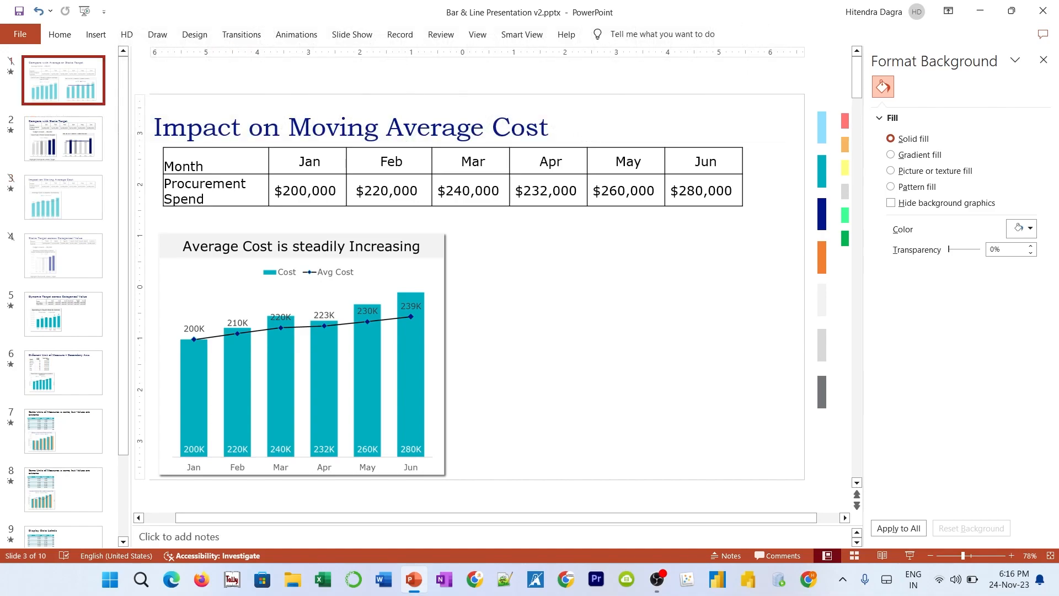
{"action": "left_click", "coordinate": [480, 386]}
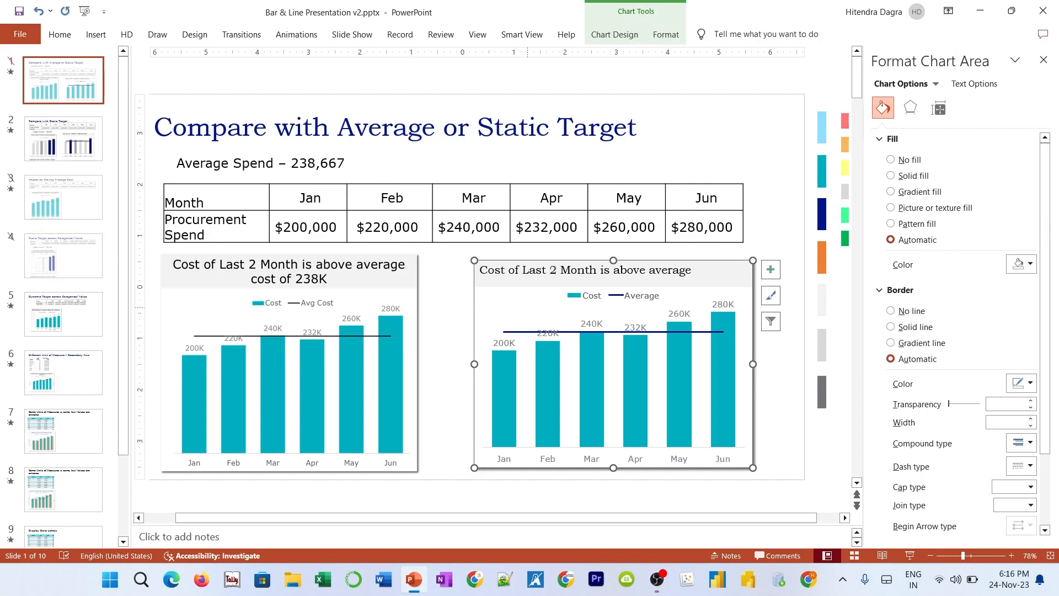
{"action": "left_click", "coordinate": [64, 197]}
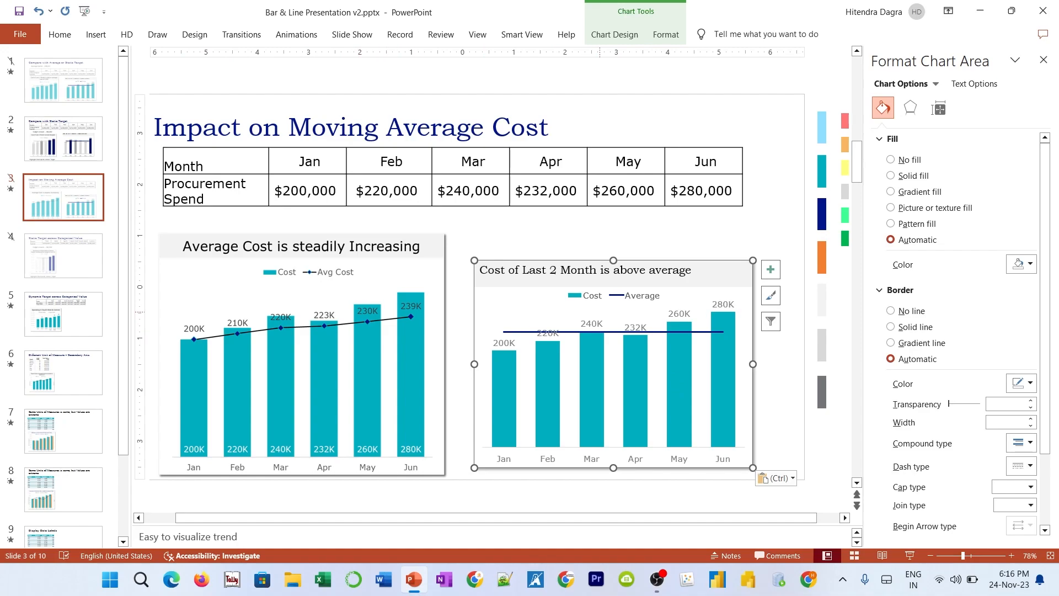
Step: Open the pasted chart's data, enlarge its window to show all rows, and move it clear of the chart
{"action": "right_click", "coordinate": [601, 312]}
{"action": "left_click", "coordinate": [640, 389]}
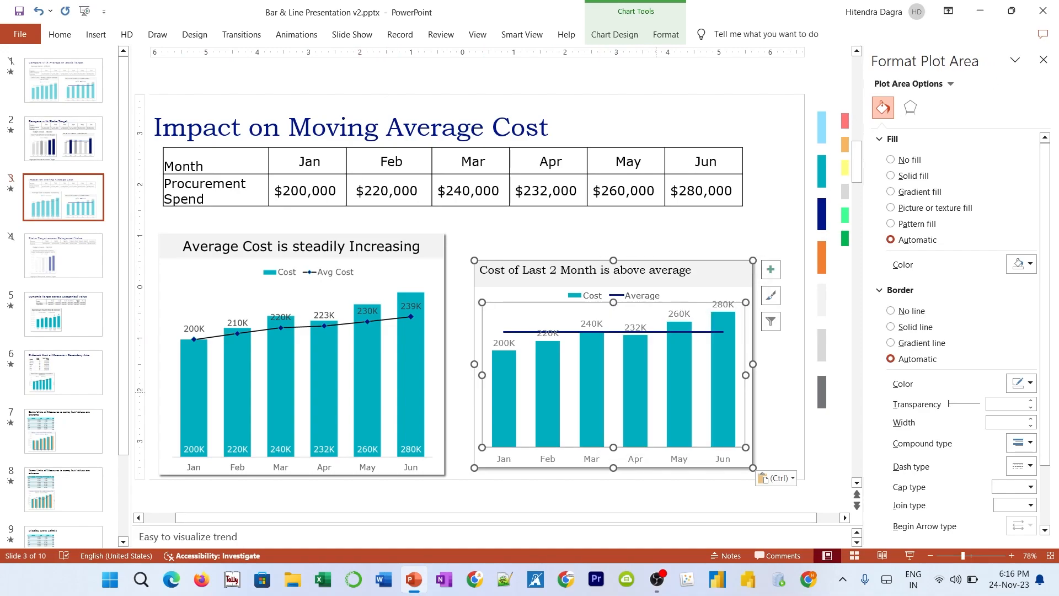
{"action": "left_click_drag", "start_coordinate": [612, 255], "coordinate": [612, 343]}
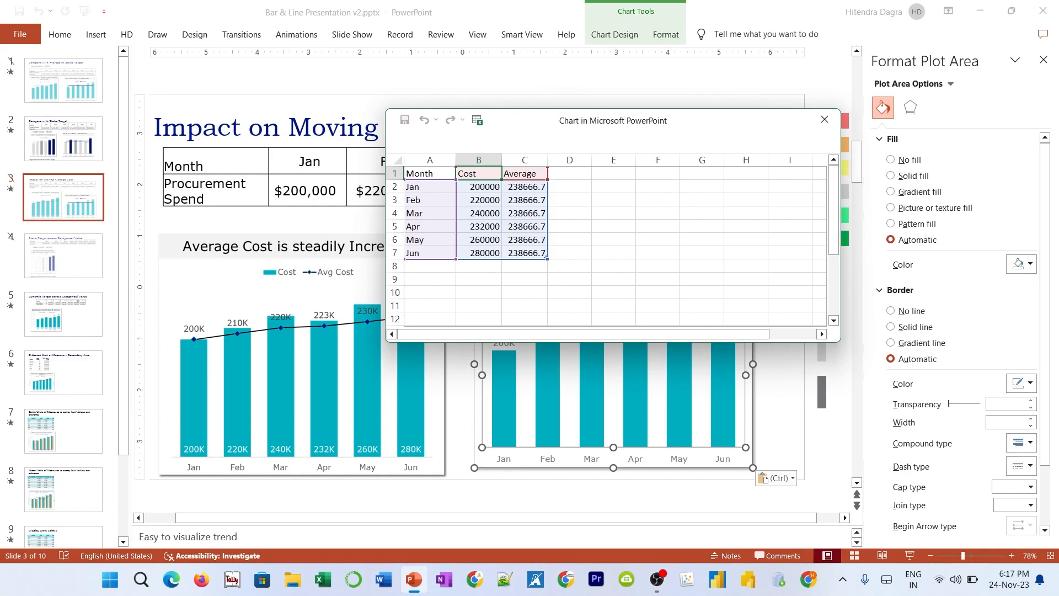
{"action": "left_click_drag", "start_coordinate": [716, 121], "coordinate": [363, 75]}
{"action": "left_click_drag", "start_coordinate": [484, 182], "coordinate": [392, 182]}
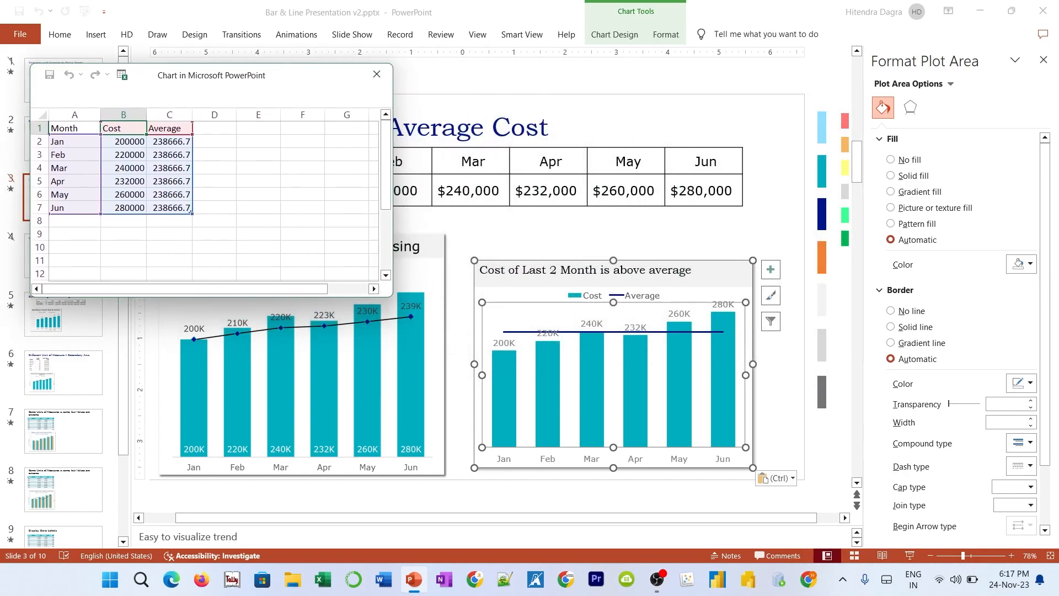
Step: Fill the Average column with the running average formula =AVERAGE($B$2:B2) and close the chart data
{"action": "left_click", "coordinate": [169, 141]}
{"action": "type", "text": "=aver"}
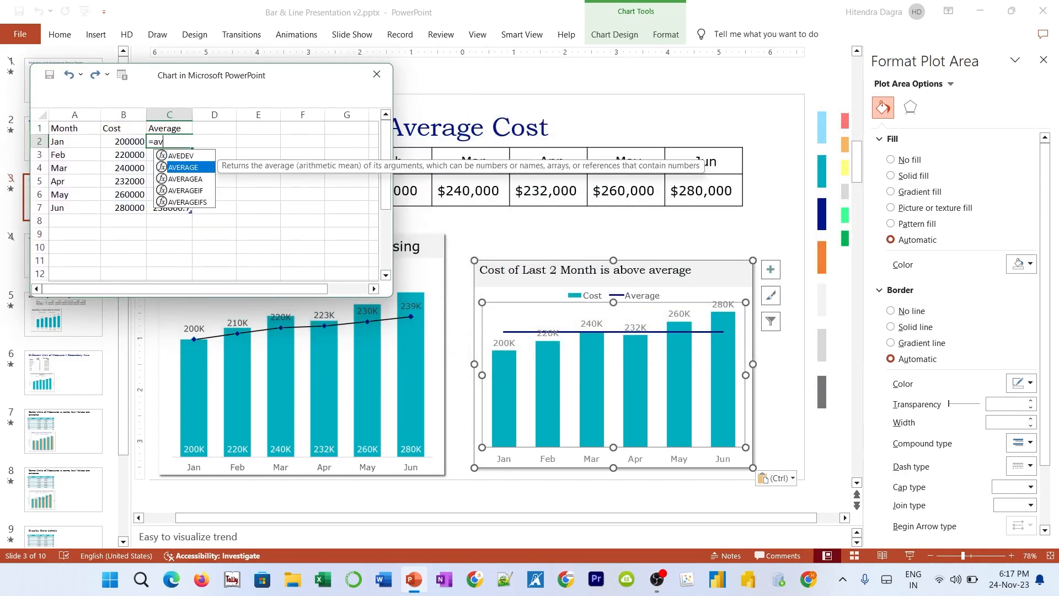
{"action": "key", "text": "Tab"}
{"action": "type", "text": "B2"}
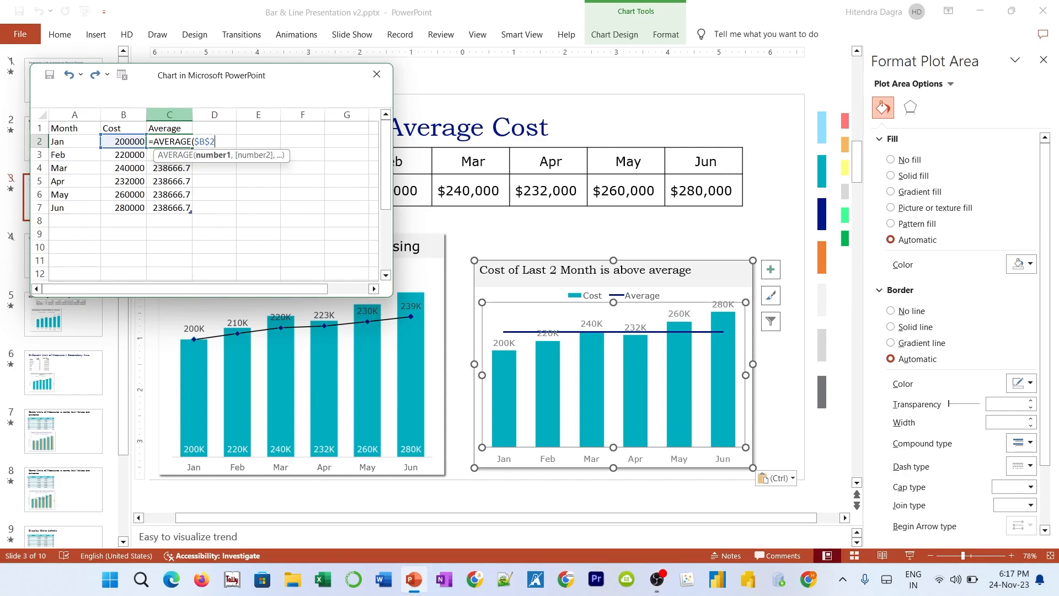
{"action": "type", "text": "b2)"}
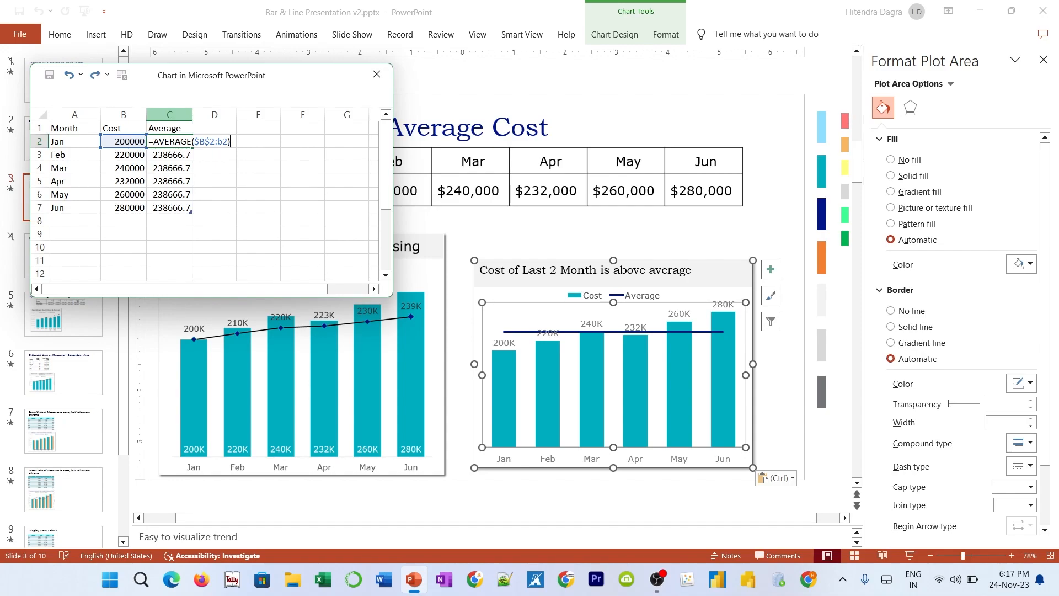
{"action": "key", "text": "Return"}
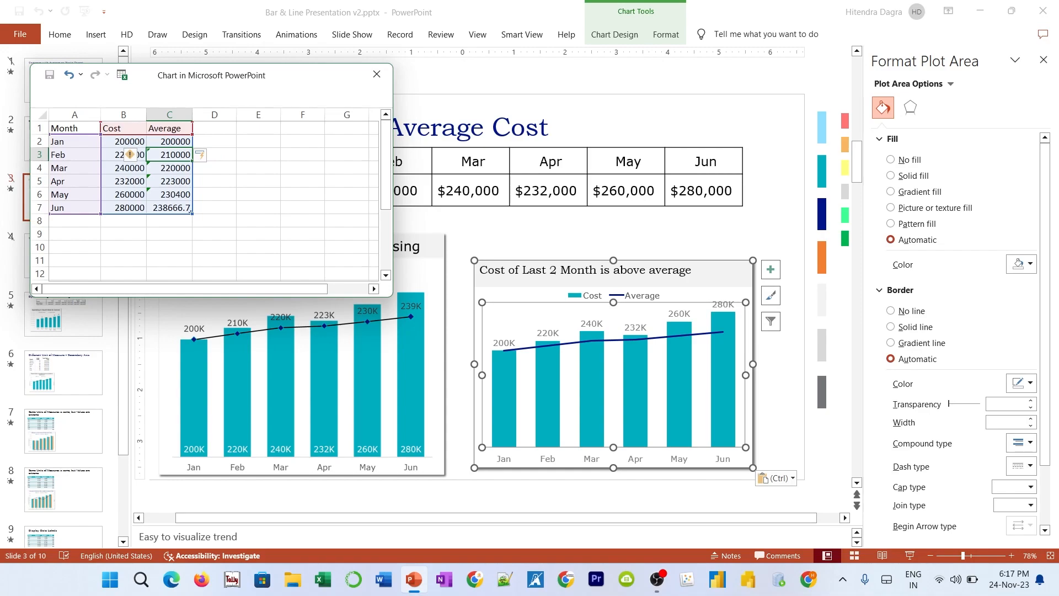
{"action": "left_click", "coordinate": [214, 181]}
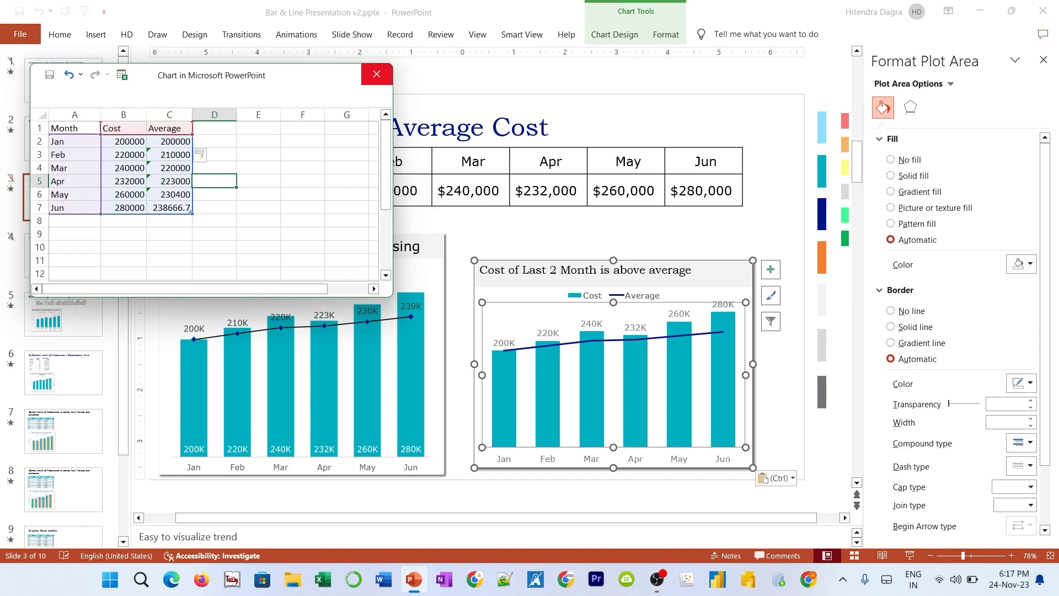
{"action": "left_click", "coordinate": [376, 74]}
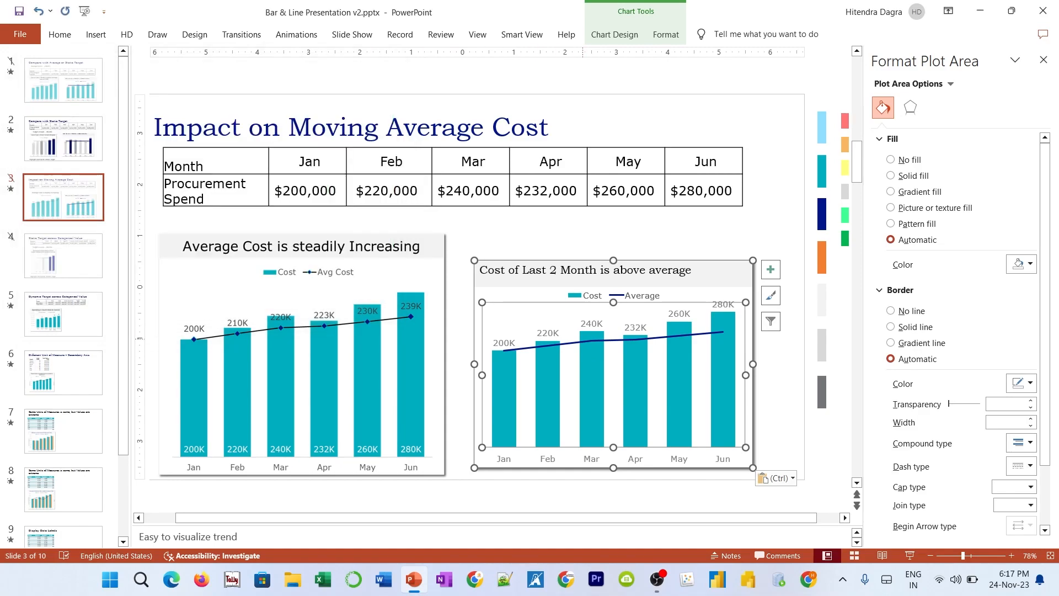
Step: Add built-in diamond markers to the Average line of the pasted chart on slide 3
{"action": "left_click", "coordinate": [612, 341]}
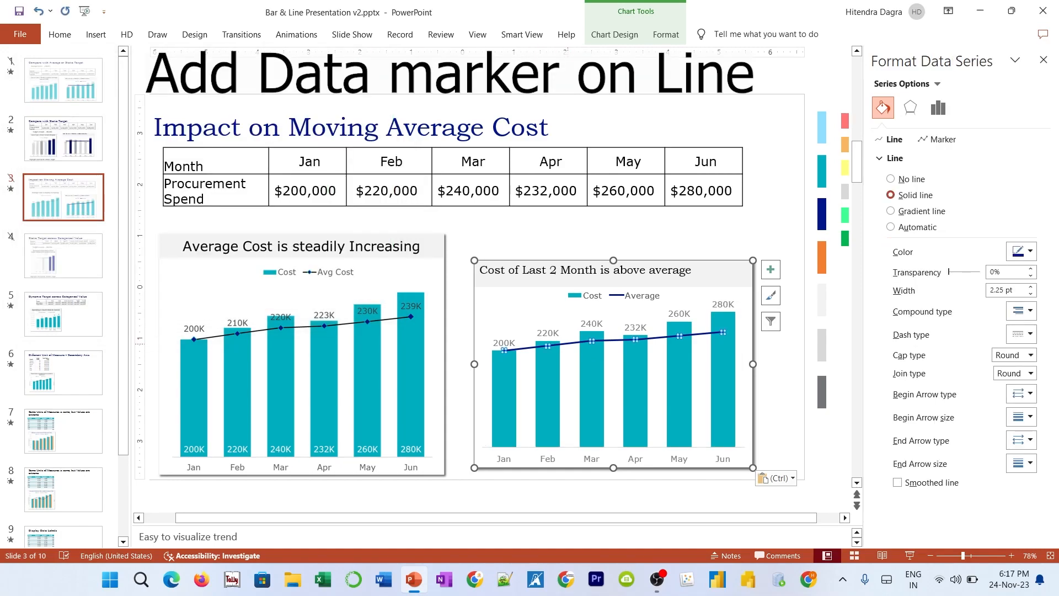
{"action": "left_click", "coordinate": [942, 139]}
{"action": "left_click", "coordinate": [891, 171]}
{"action": "left_click", "coordinate": [917, 158]}
{"action": "left_click", "coordinate": [890, 209]}
{"action": "left_click", "coordinate": [943, 228]}
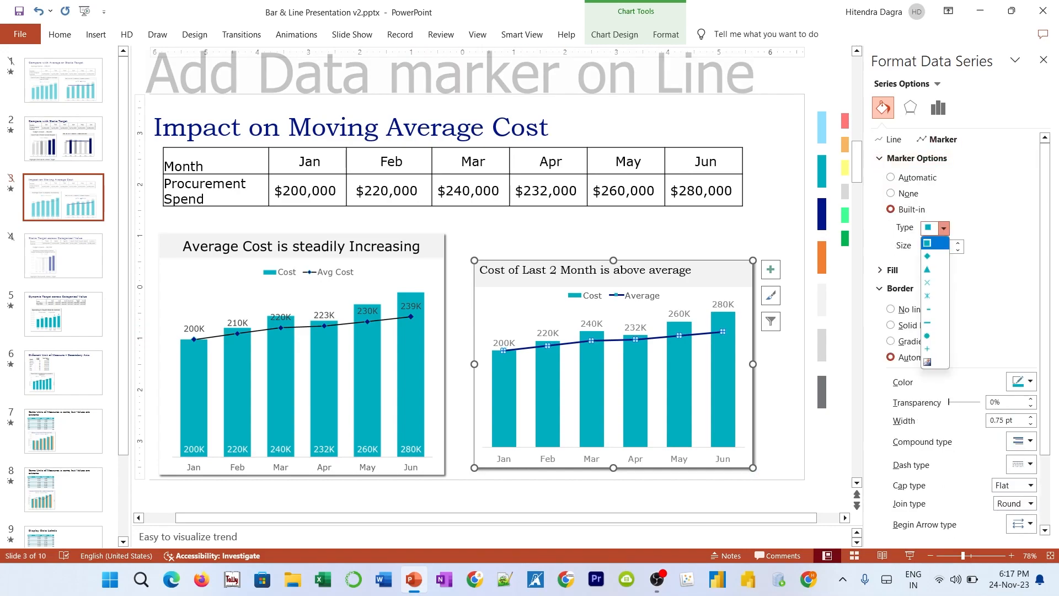
{"action": "left_click", "coordinate": [933, 251]}
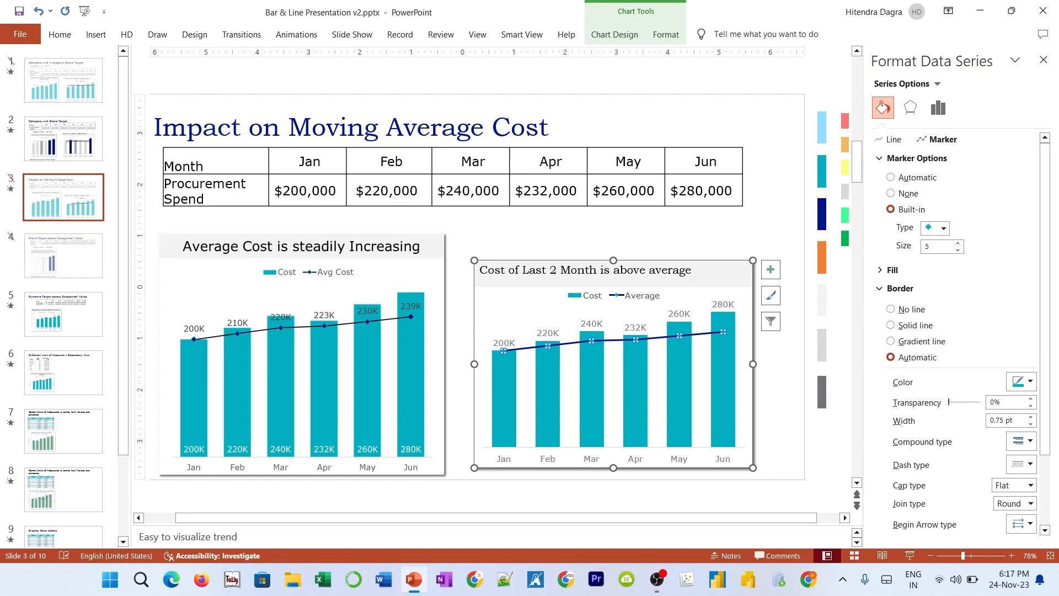
Step: Remove the Average line markers' border, give them a solid dark blue fill, and set their size to 7
{"action": "left_click", "coordinate": [890, 309]}
{"action": "left_click", "coordinate": [892, 270]}
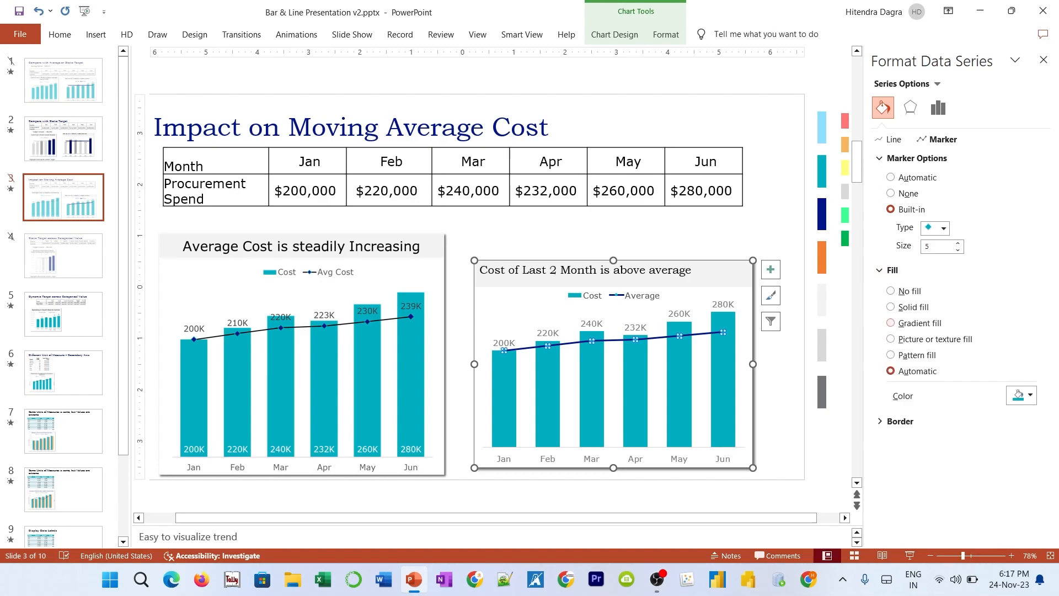
{"action": "left_click", "coordinate": [890, 306]}
{"action": "left_click", "coordinate": [1029, 395]}
{"action": "left_click", "coordinate": [951, 344]}
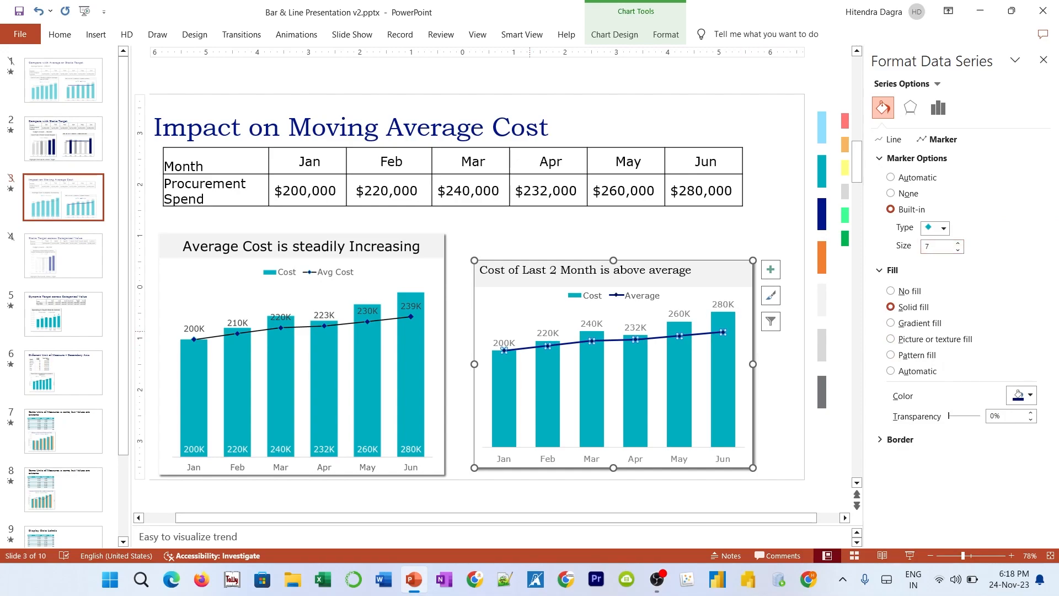
{"action": "left_click", "coordinate": [527, 386]}
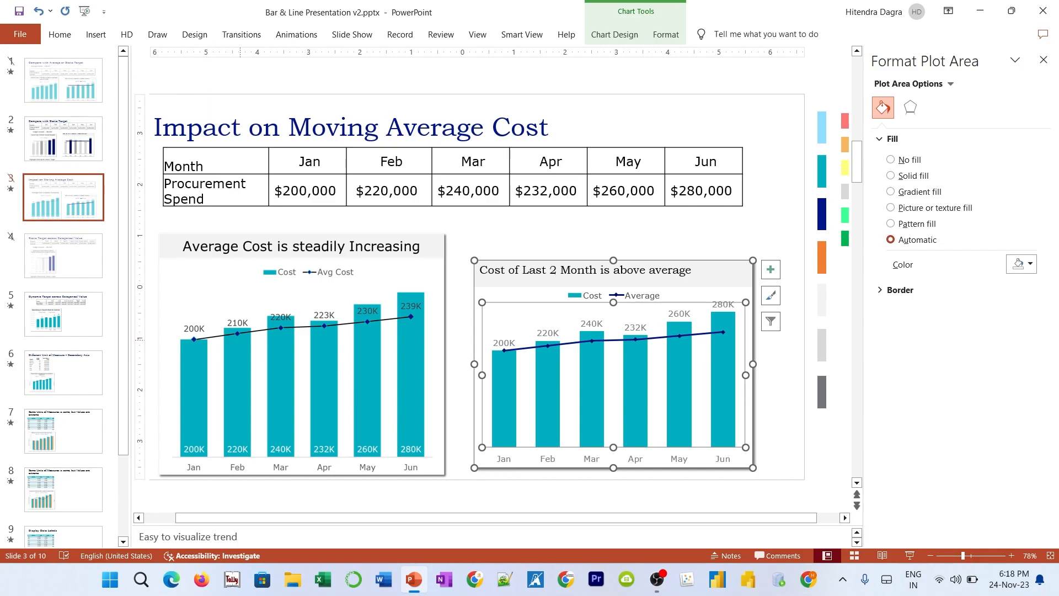
Step: Position the Cost columns' data labels at Inside Base and make their text white
{"action": "left_click", "coordinate": [497, 384]}
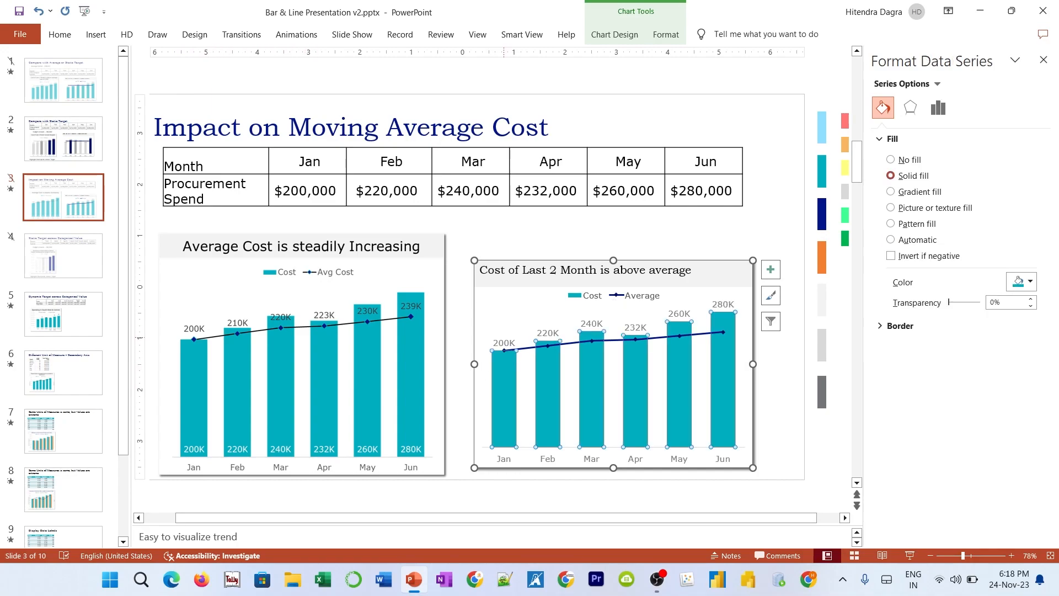
{"action": "left_click", "coordinate": [503, 343]}
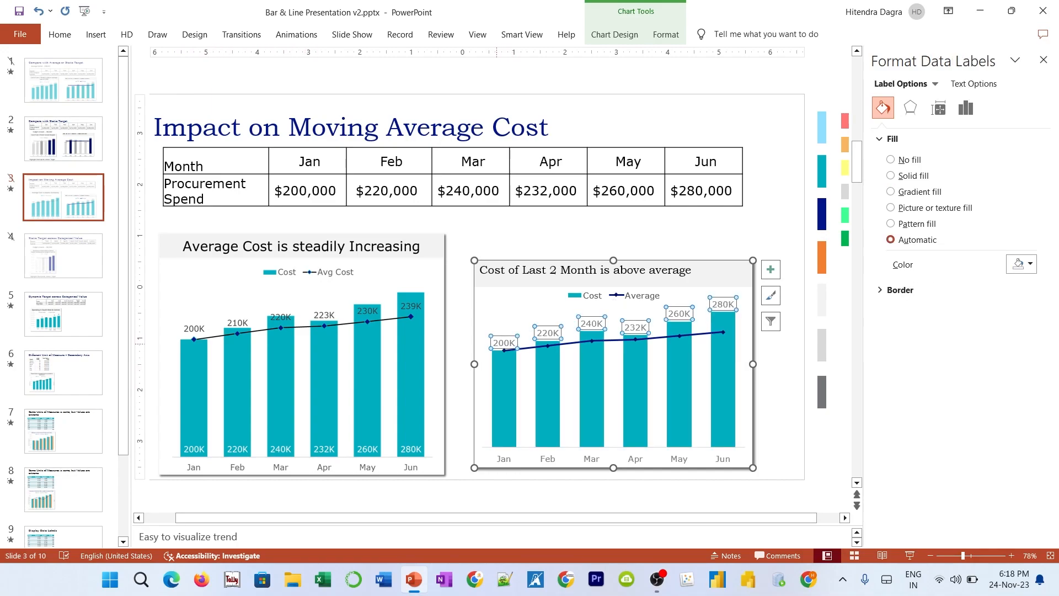
{"action": "left_click", "coordinate": [965, 107]}
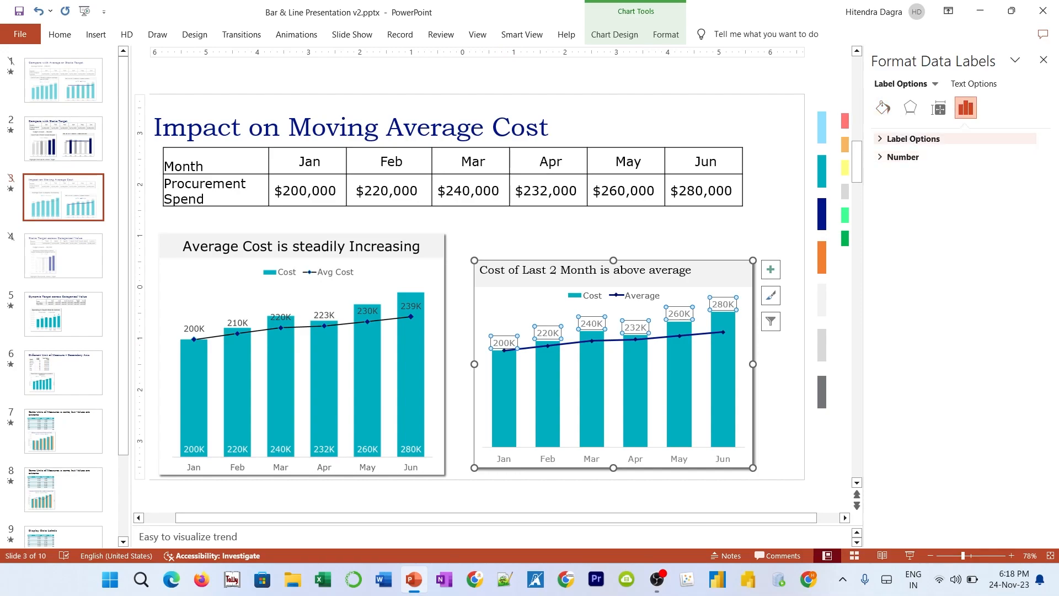
{"action": "left_click", "coordinate": [904, 138]}
{"action": "left_click", "coordinate": [897, 349]}
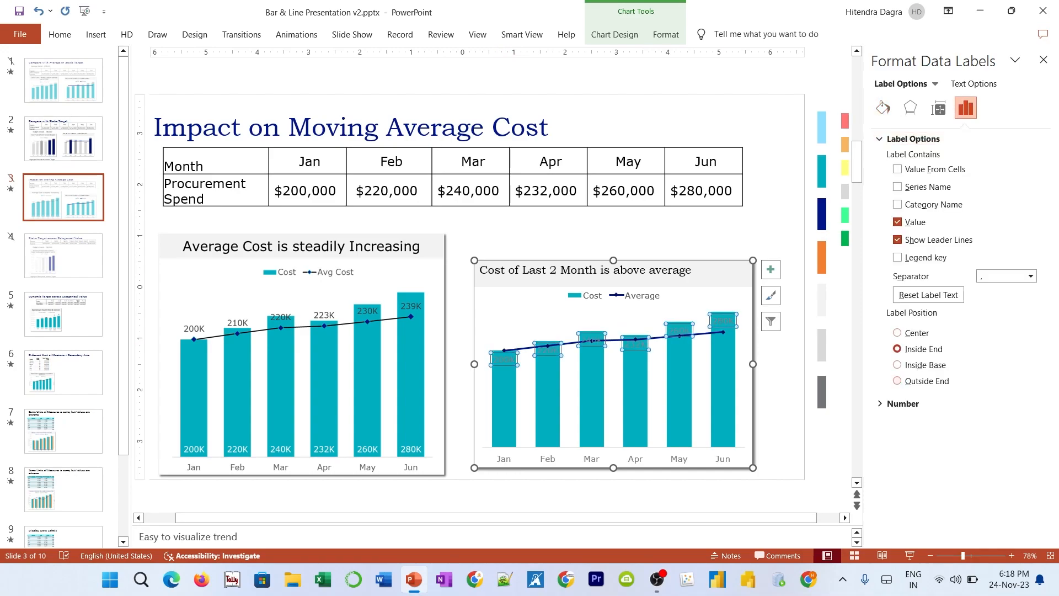
{"action": "left_click", "coordinate": [897, 380]}
{"action": "left_click", "coordinate": [898, 364]}
{"action": "left_click", "coordinate": [974, 84]}
{"action": "left_click", "coordinate": [1020, 248]}
{"action": "left_click", "coordinate": [951, 284]}
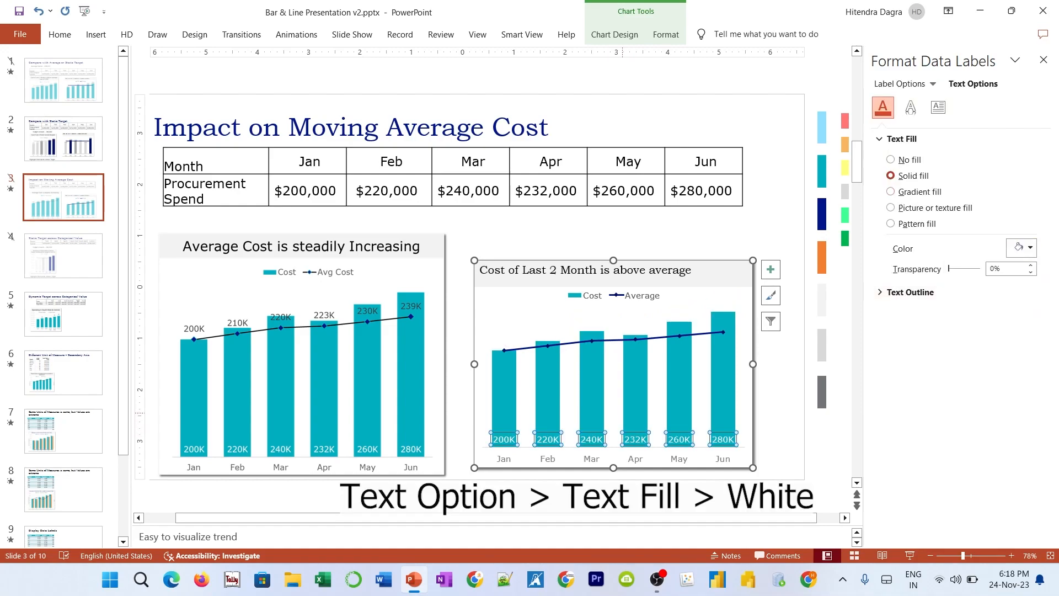
Step: Add data labels to the Average line and position them Above
{"action": "left_click", "coordinate": [635, 338]}
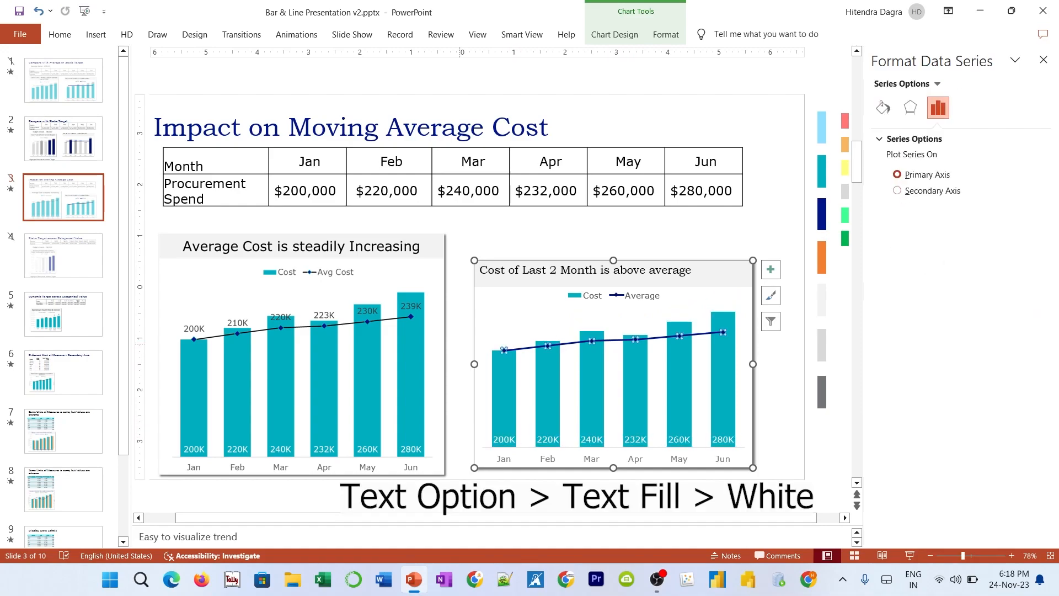
{"action": "left_click", "coordinate": [771, 269]}
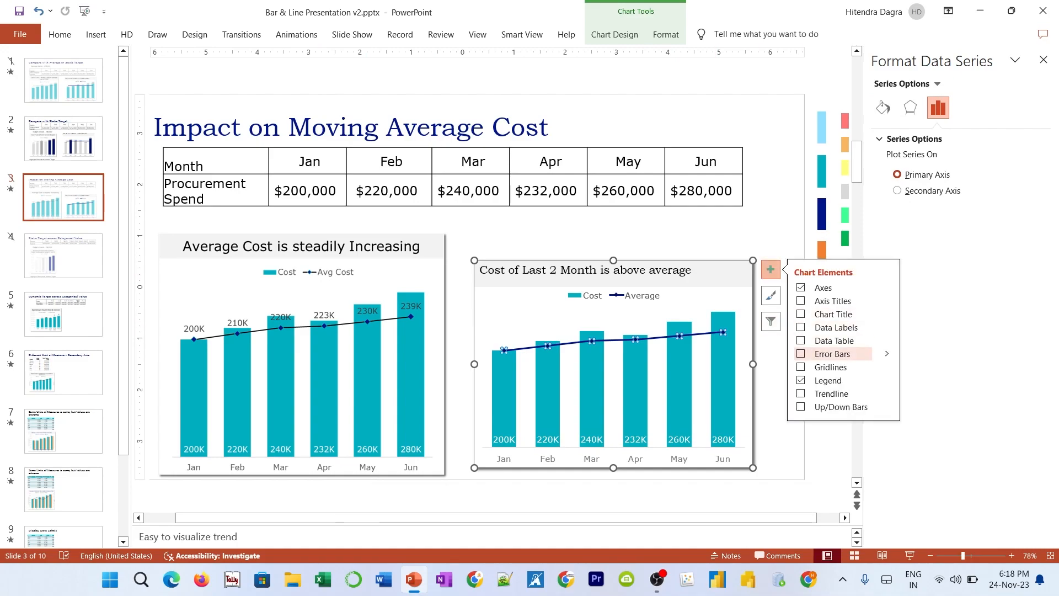
{"action": "left_click", "coordinate": [800, 327]}
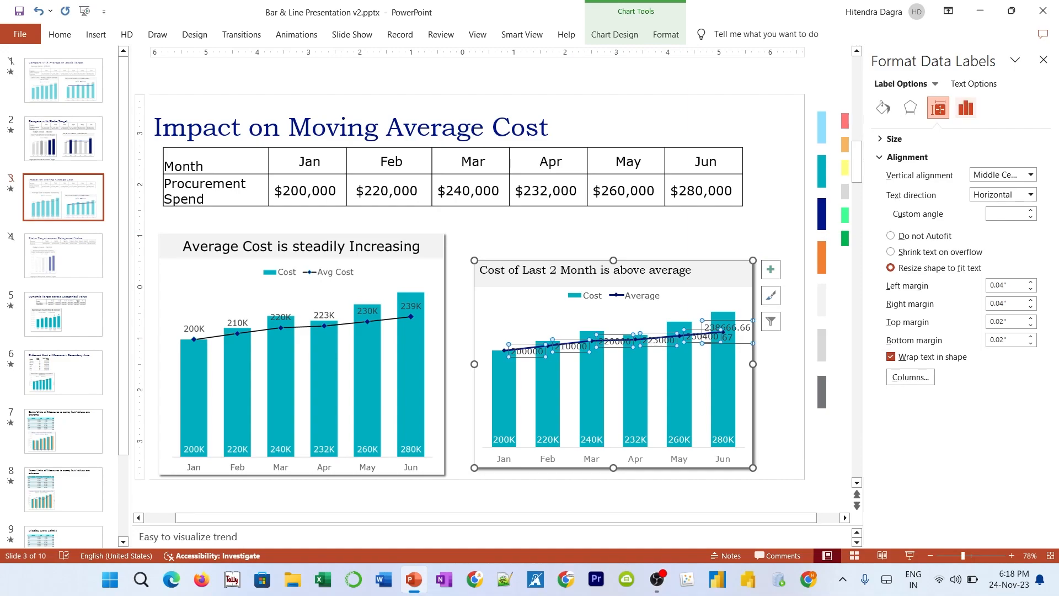
{"action": "left_click", "coordinate": [965, 108]}
{"action": "left_click", "coordinate": [897, 380]}
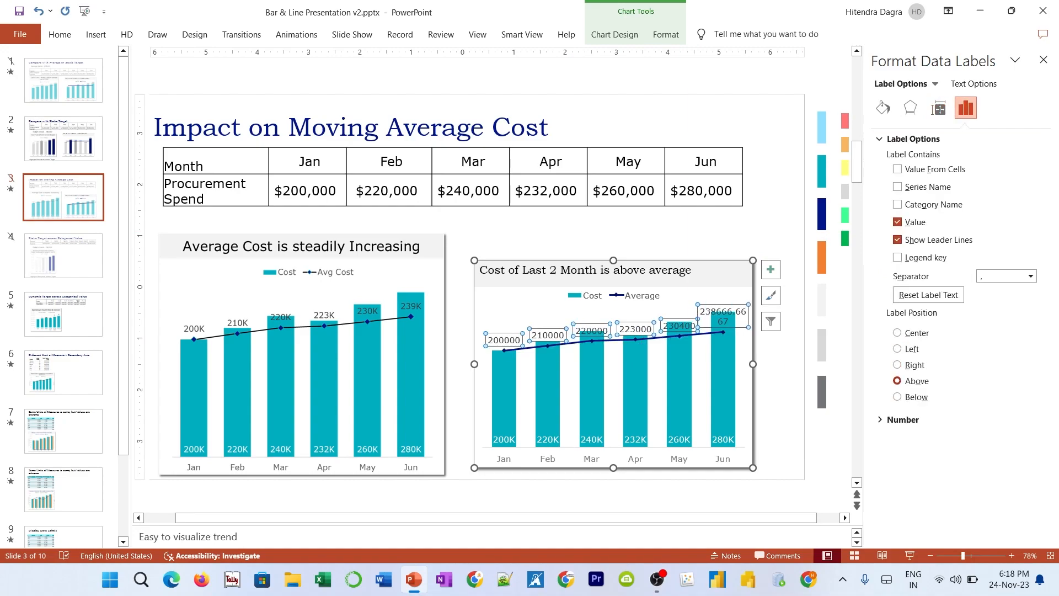
Step: Apply the custom number format #,###,K to the Average line labels and enlarge the chart upward to match the reference chart
{"action": "left_click", "coordinate": [902, 419]}
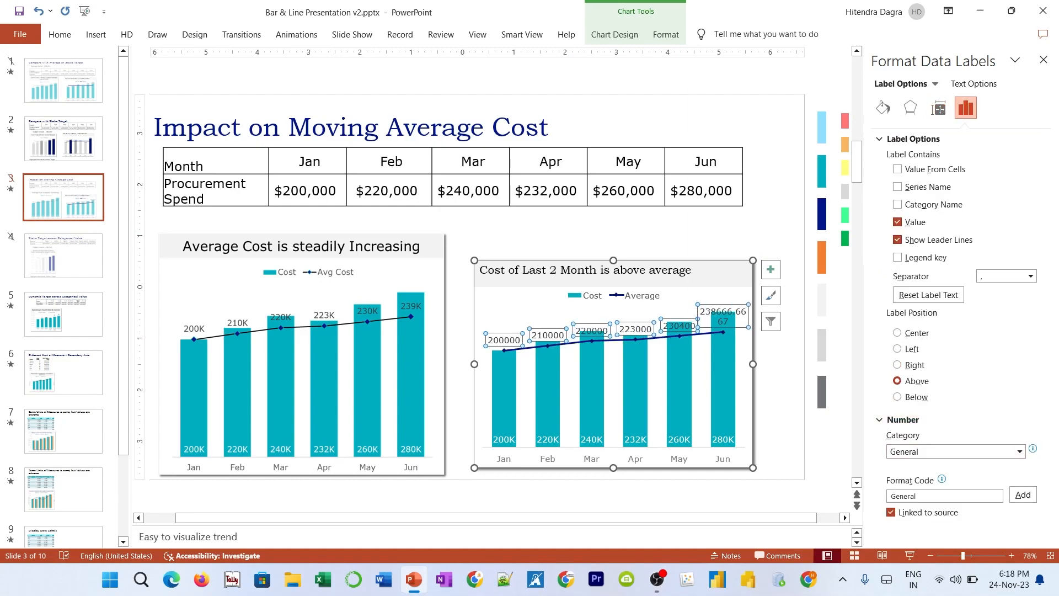
{"action": "left_click", "coordinate": [1019, 451]}
{"action": "left_click", "coordinate": [902, 437]}
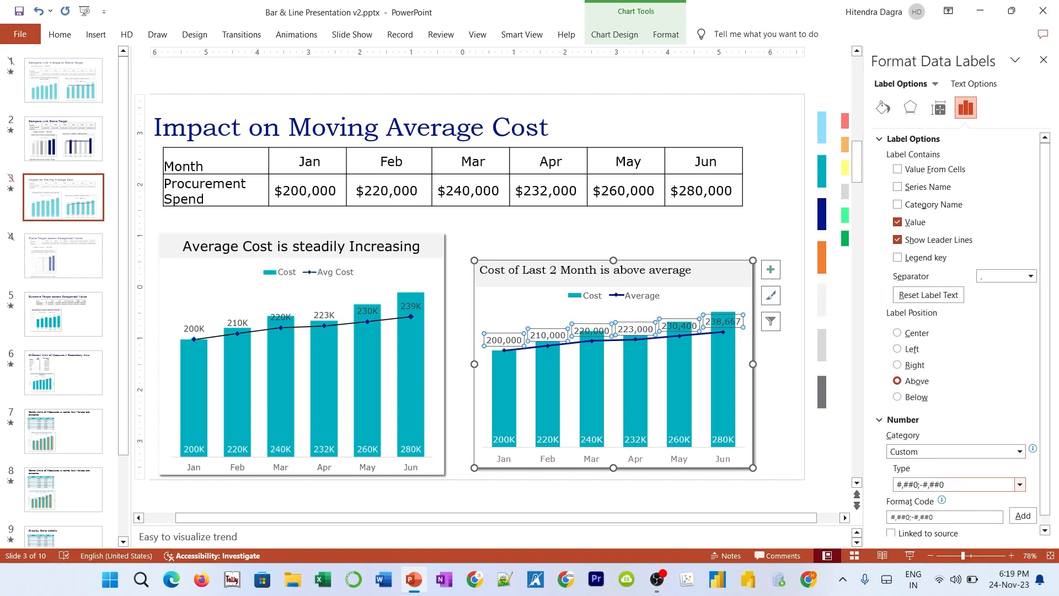
{"action": "left_click", "coordinate": [1019, 484]}
{"action": "left_click", "coordinate": [959, 443]}
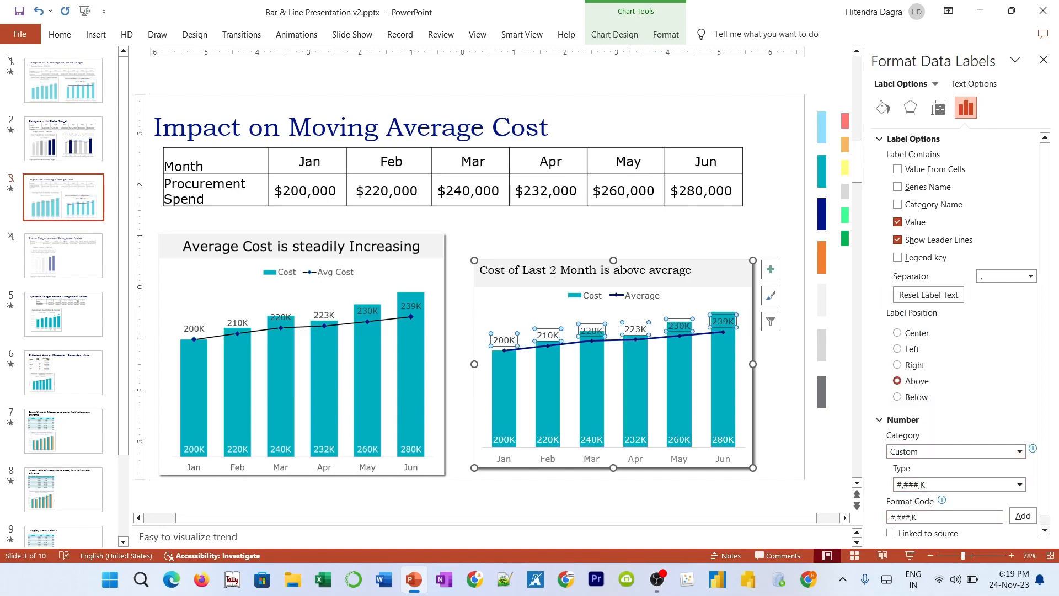
{"action": "left_click", "coordinate": [667, 491]}
{"action": "left_click", "coordinate": [668, 287]}
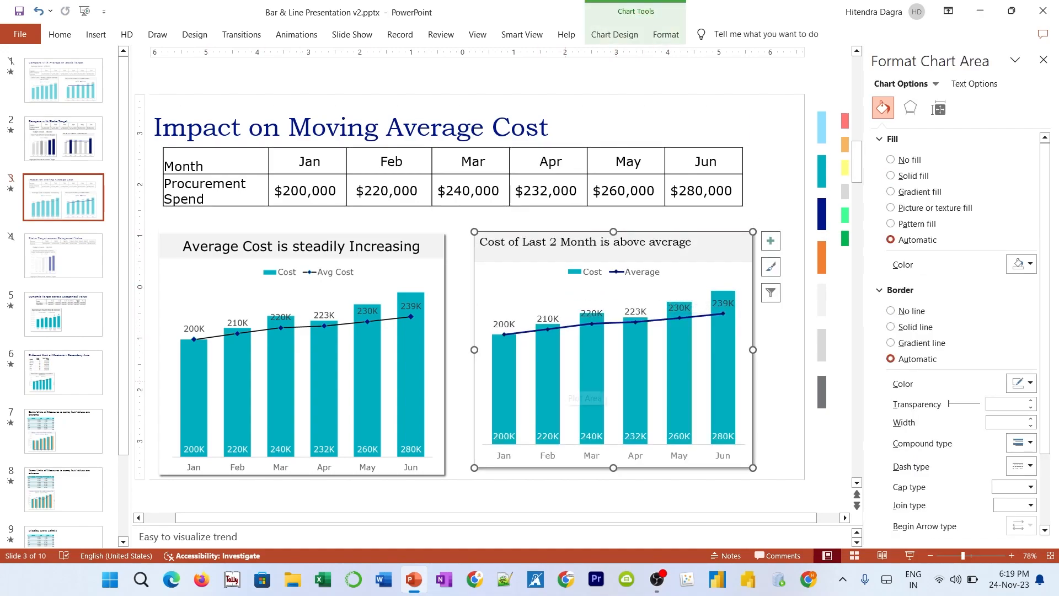
Step: Open the enlarged chart's data and set the Mar Cost to 250000
{"action": "right_click", "coordinate": [576, 377]}
{"action": "key", "text": "Escape"}
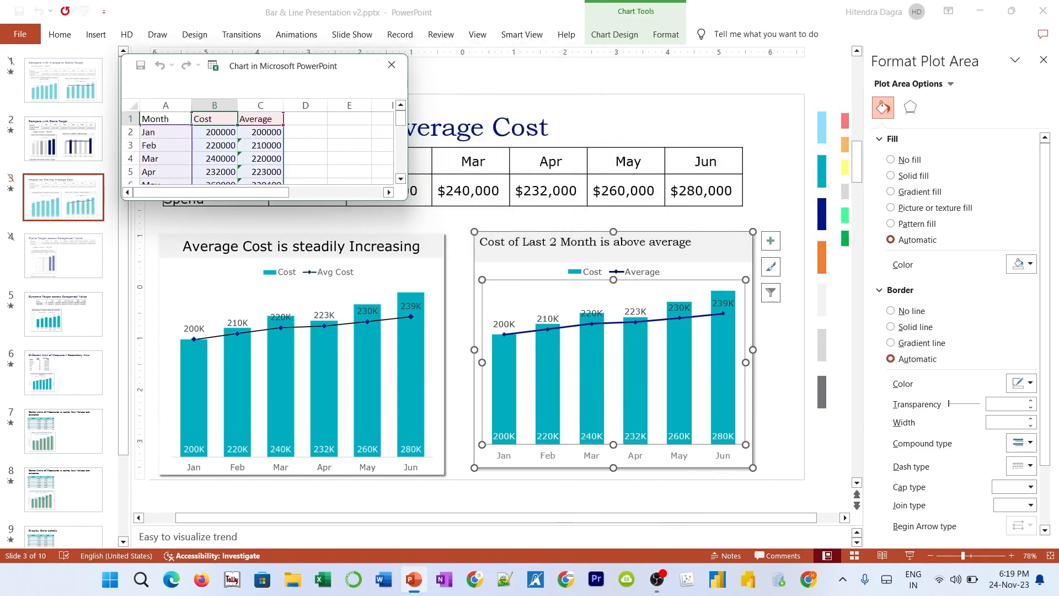
{"action": "left_click", "coordinate": [215, 158]}
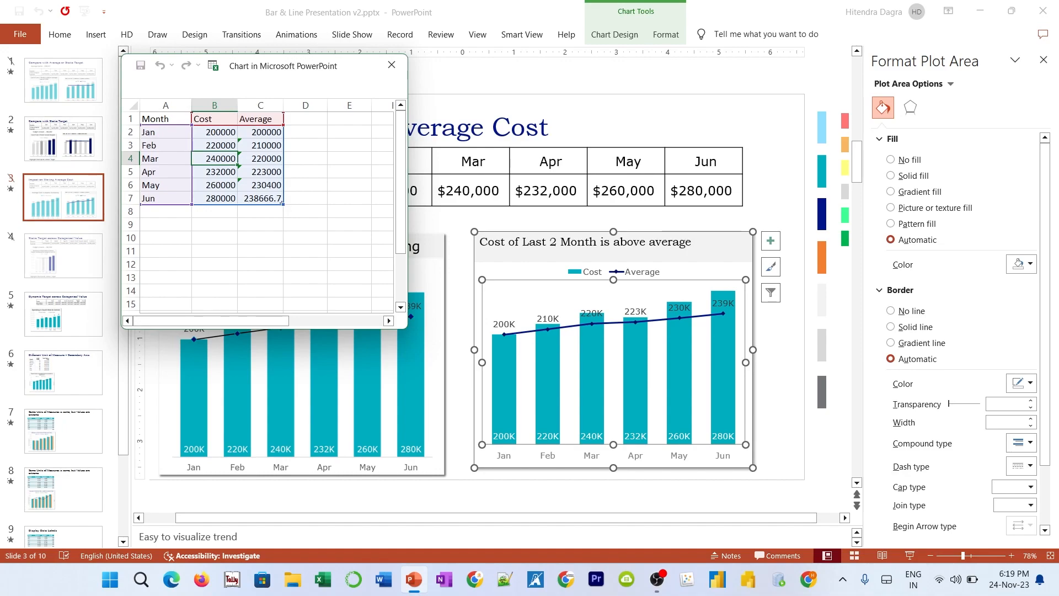
{"action": "type", "text": "250000"}
{"action": "key", "text": "Return"}
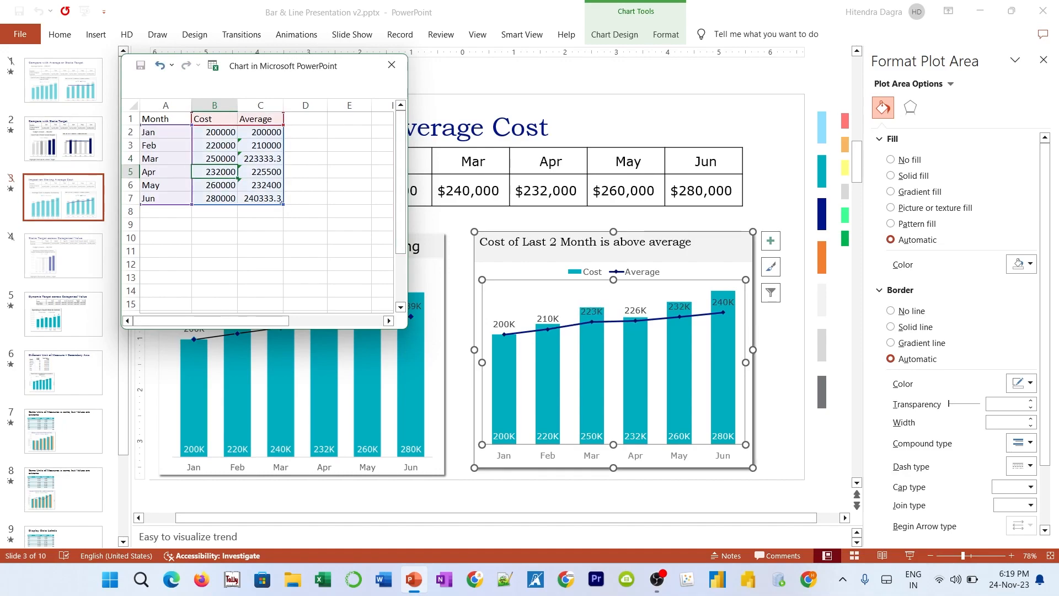
Step: Set the Jun Cost to 250000 and close the chart data
{"action": "key", "text": "Down"}
{"action": "key", "text": "Down"}
{"action": "type", "text": "250000"}
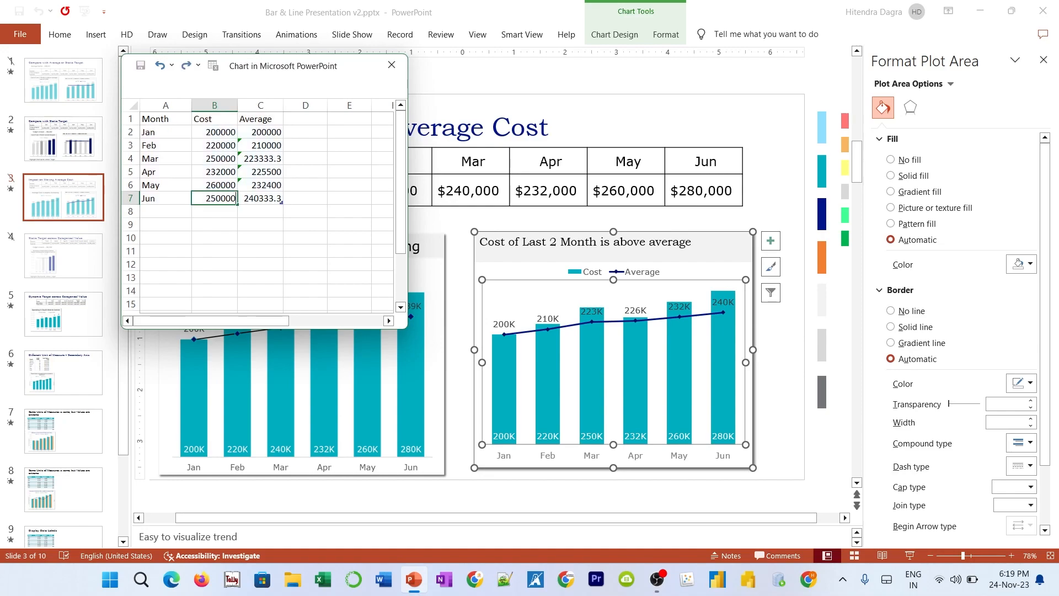
{"action": "key", "text": "Up"}
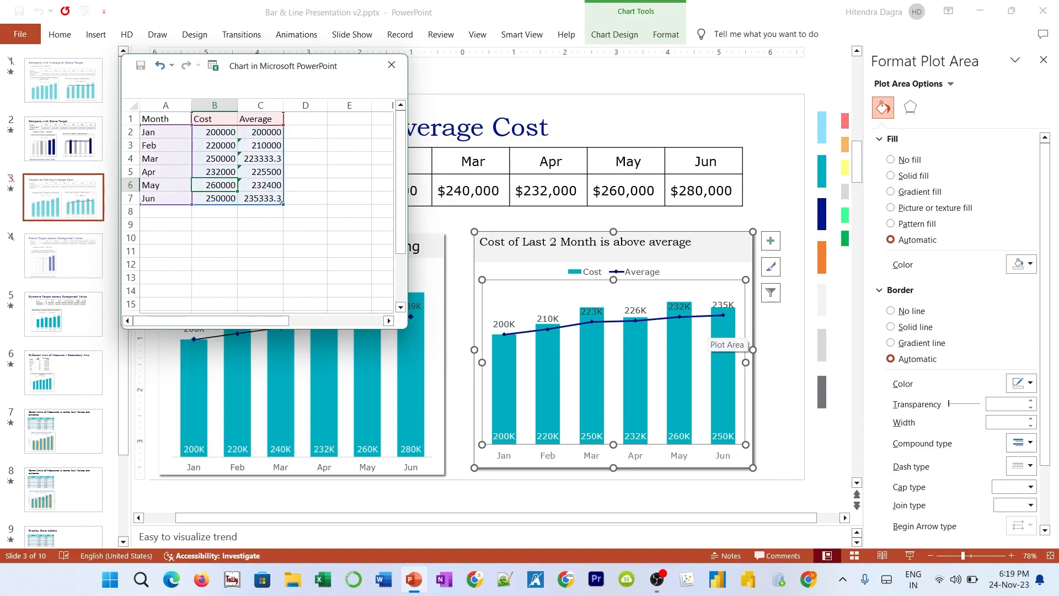
{"action": "left_click", "coordinate": [391, 65]}
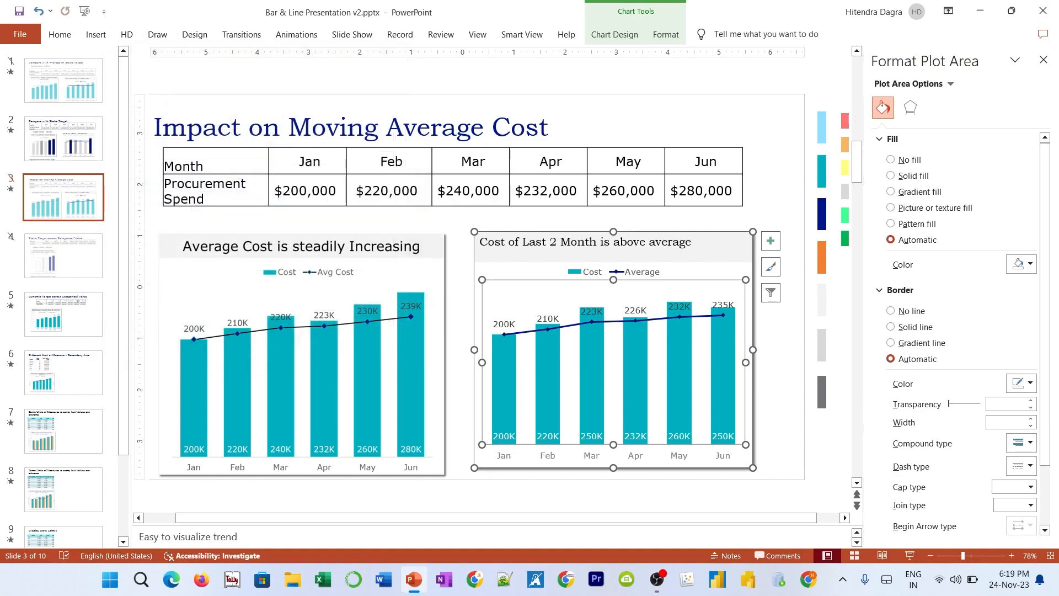
Step: Copy the budget chart with conditional column colours from slide 2 onto slide 4, beside the regional reference chart
{"action": "left_click", "coordinate": [62, 255]}
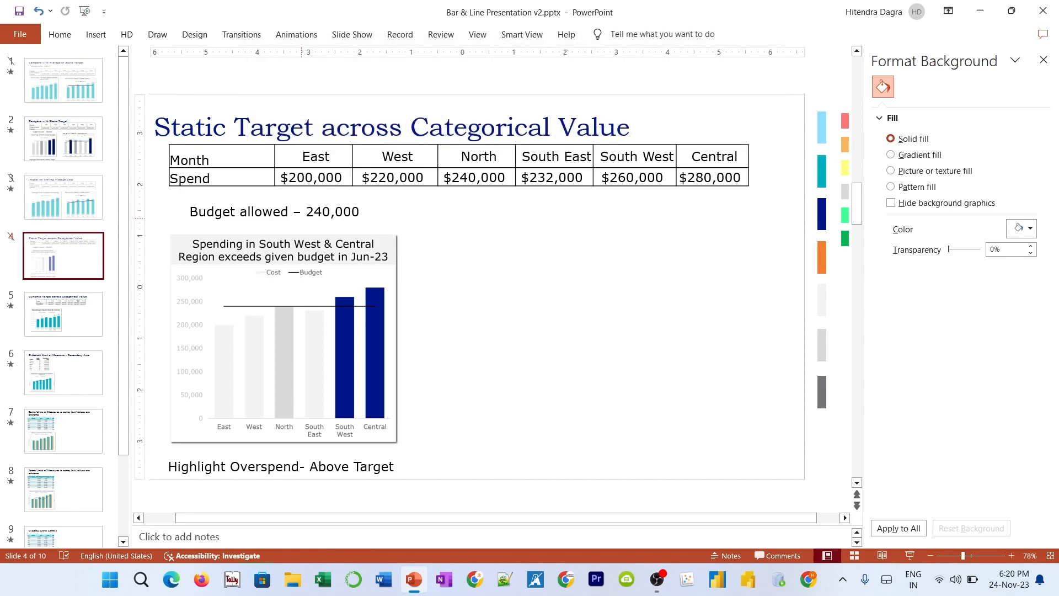
{"action": "left_click", "coordinate": [63, 138]}
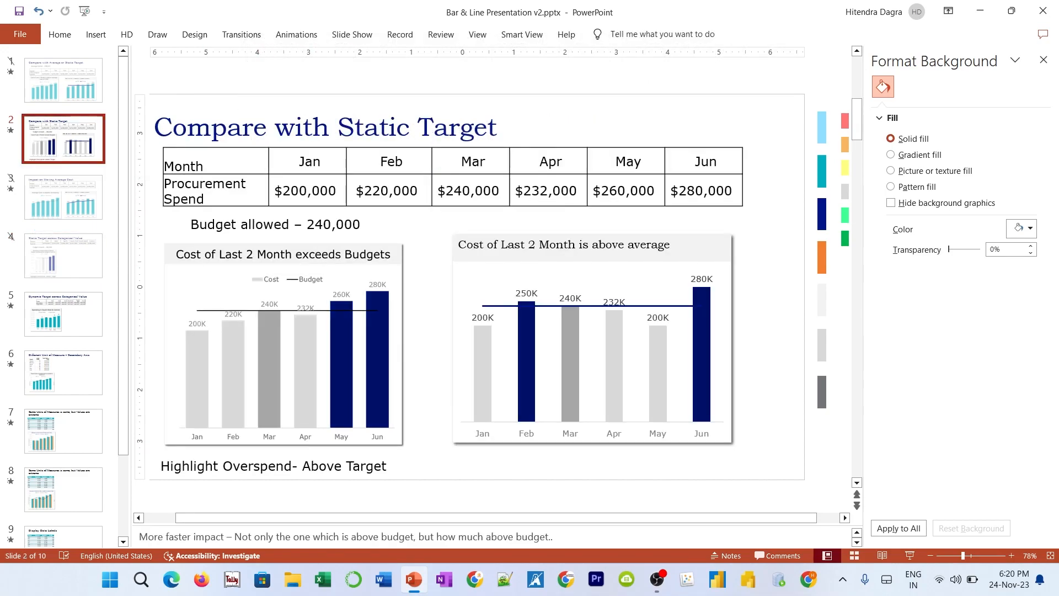
{"action": "left_click", "coordinate": [592, 359]}
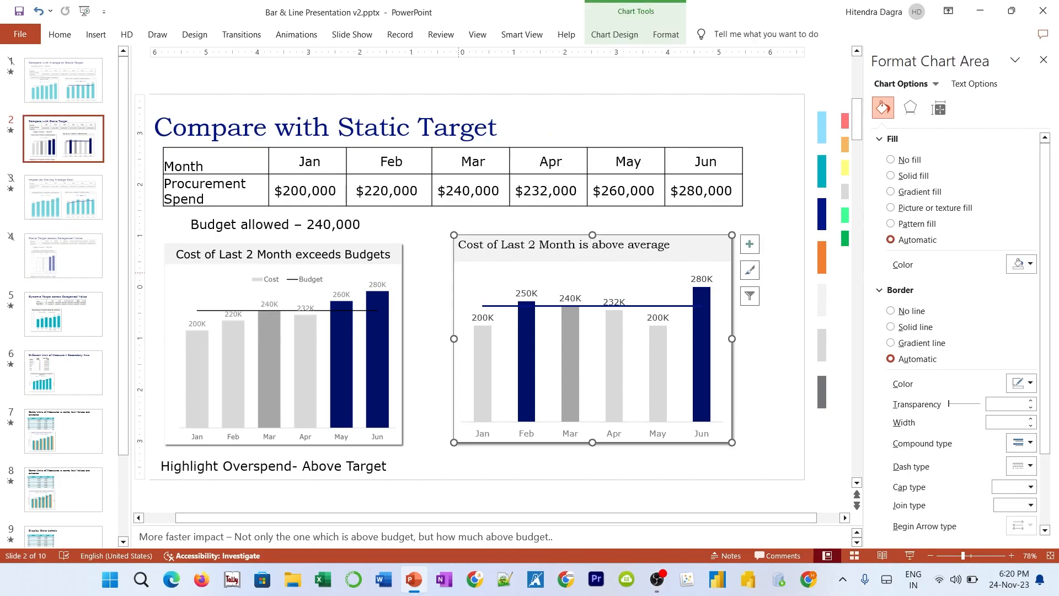
{"action": "left_click", "coordinate": [63, 254]}
{"action": "key", "text": "ctrl+v"}
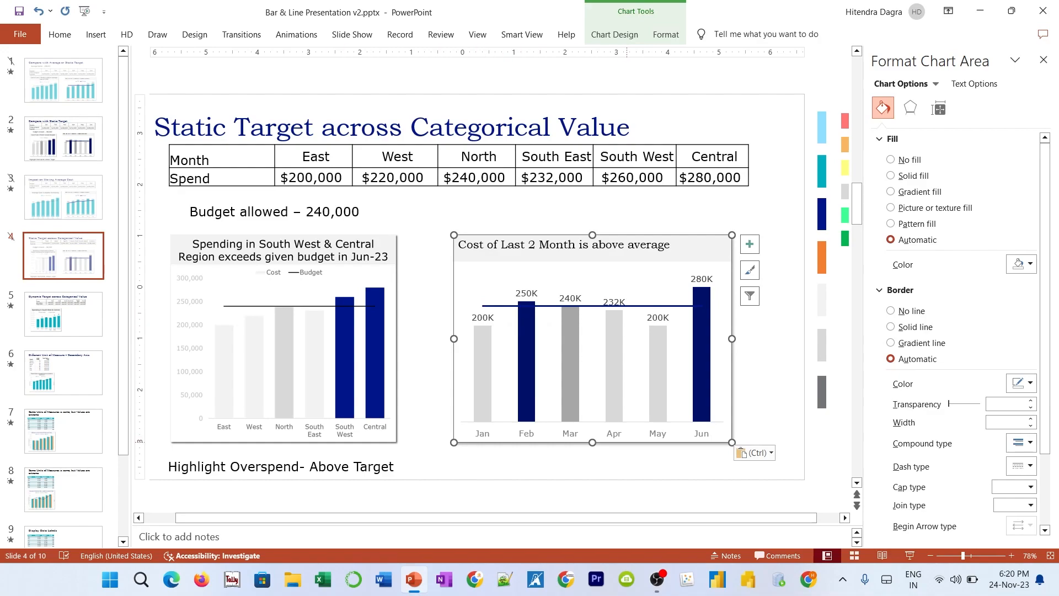
Step: Open the pasted chart's data, enlarge its window, and replace the months with East, West, North, South East, South West and Central
{"action": "right_click", "coordinate": [679, 237]}
{"action": "left_click", "coordinate": [703, 411]}
{"action": "left_click_drag", "start_coordinate": [552, 94], "coordinate": [310, 64]}
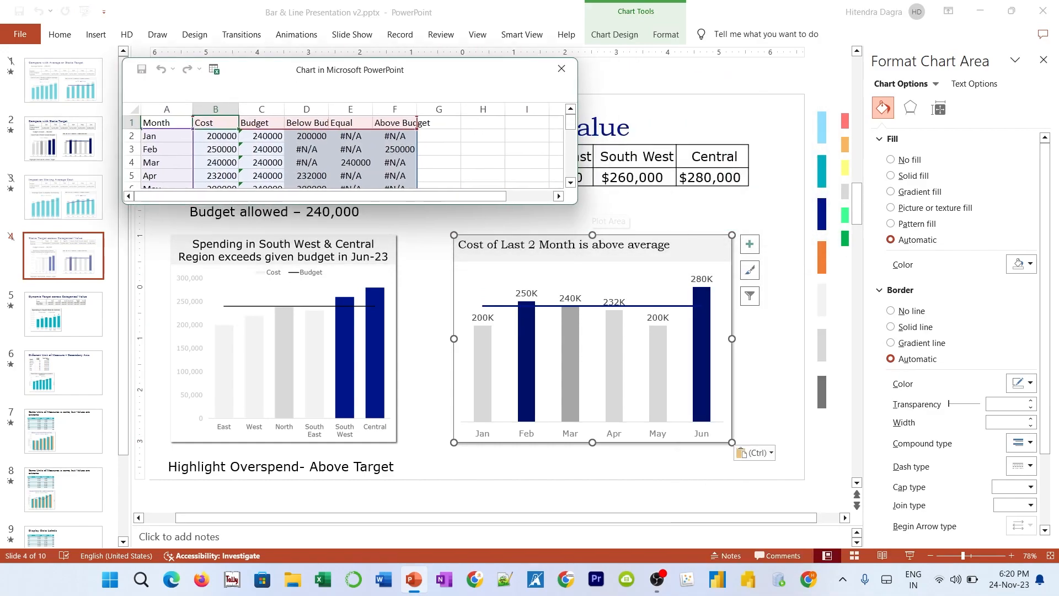
{"action": "left_click_drag", "start_coordinate": [572, 224], "coordinate": [465, 318]}
{"action": "type", "text": "East West North South East South West Central"}
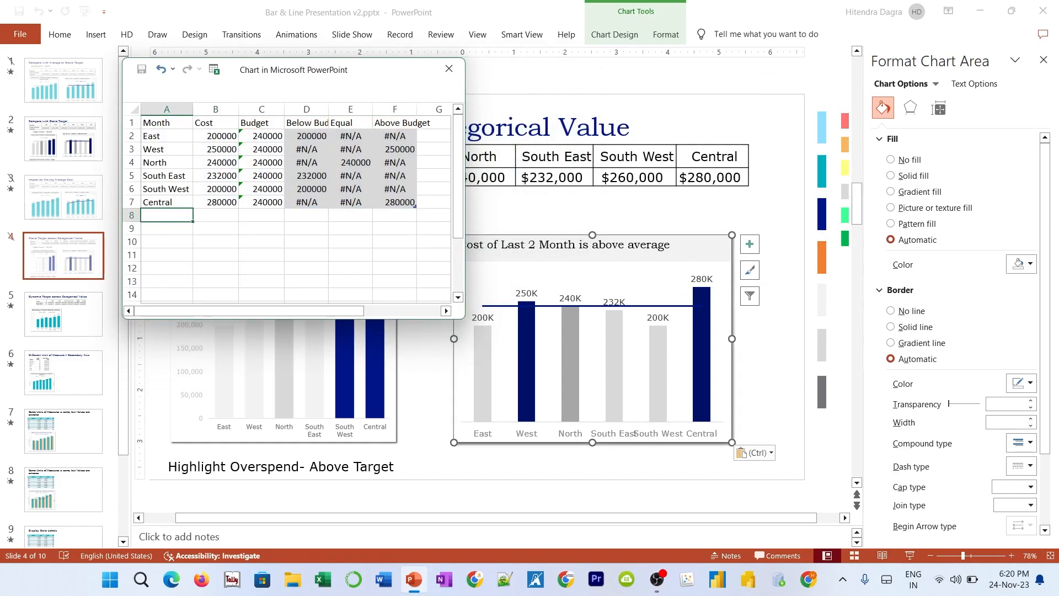
{"action": "left_click_drag", "start_coordinate": [331, 70], "coordinate": [304, 158]}
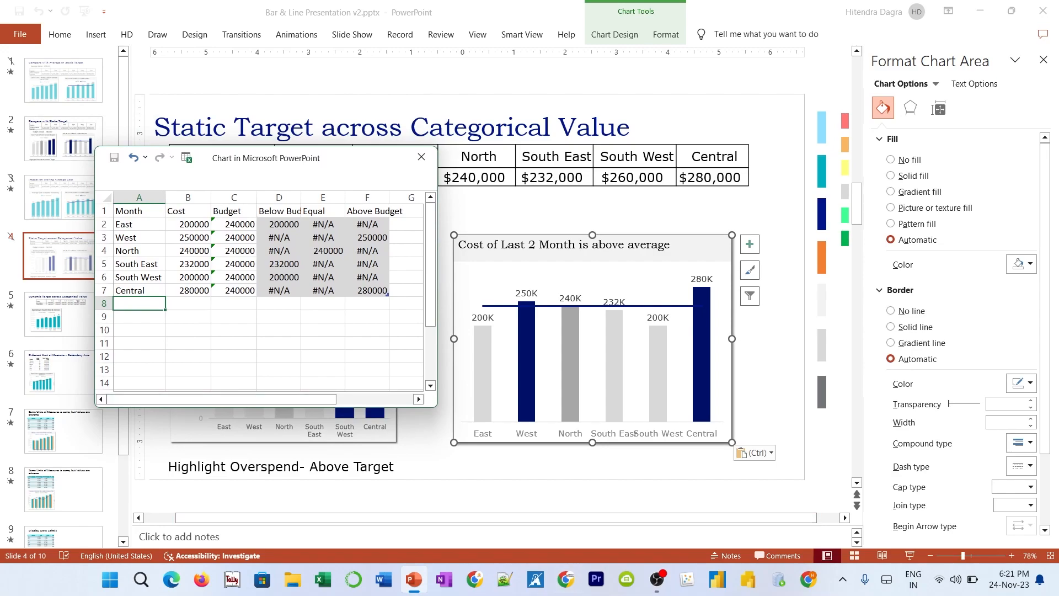
Step: Insert a line break between South and East in the South East category cell
{"action": "left_click", "coordinate": [141, 264]}
{"action": "double_click", "coordinate": [140, 264]}
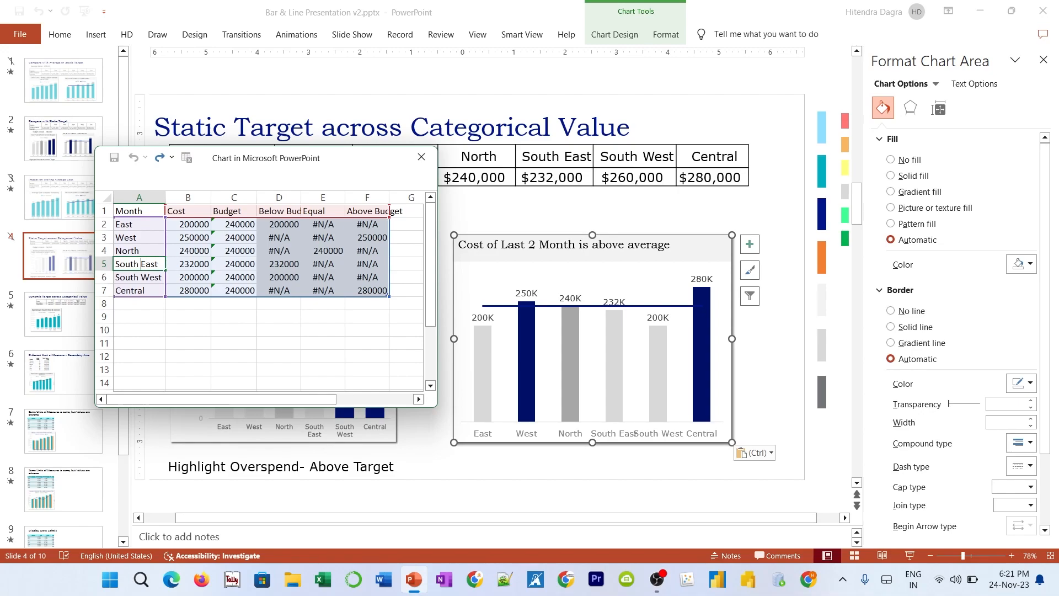
{"action": "key", "text": "alt+Return"}
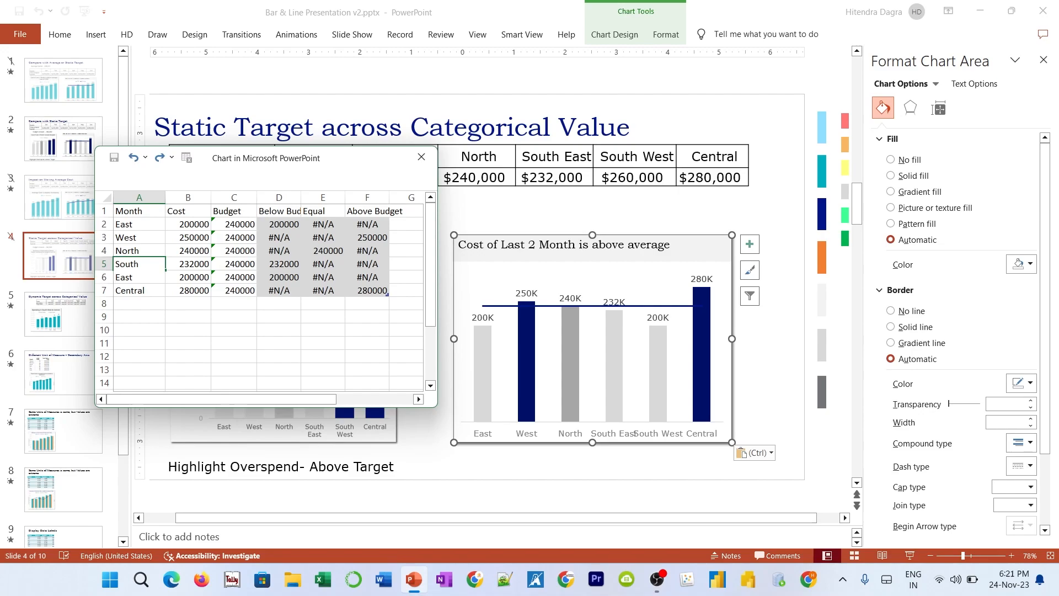
{"action": "key", "text": "Return"}
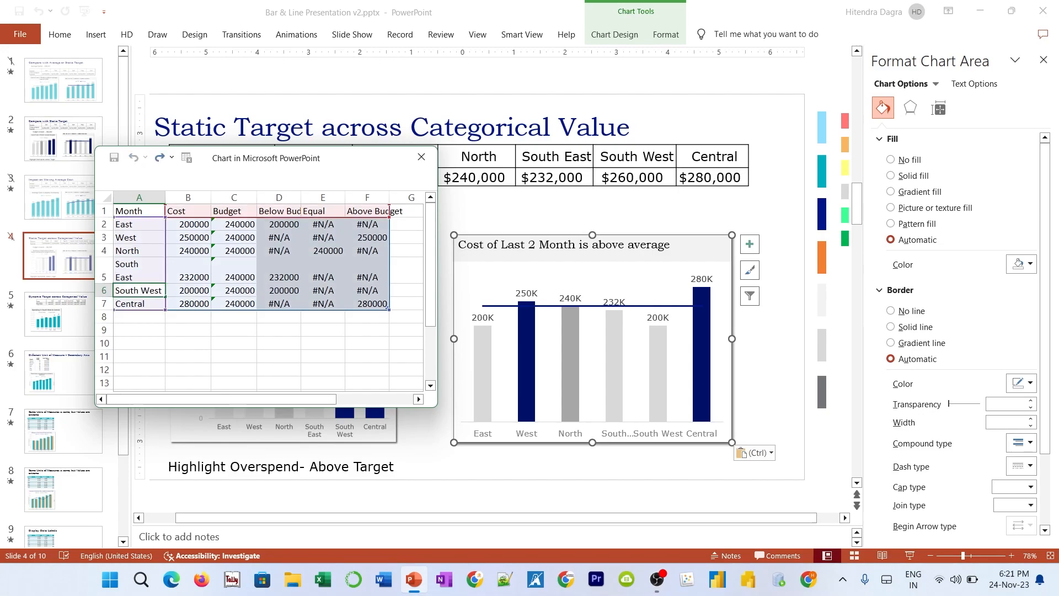
Step: Insert a line break between South and West in the South West category cell, and close the chart data
{"action": "key", "text": "alt+Return"}
{"action": "key", "text": "Return"}
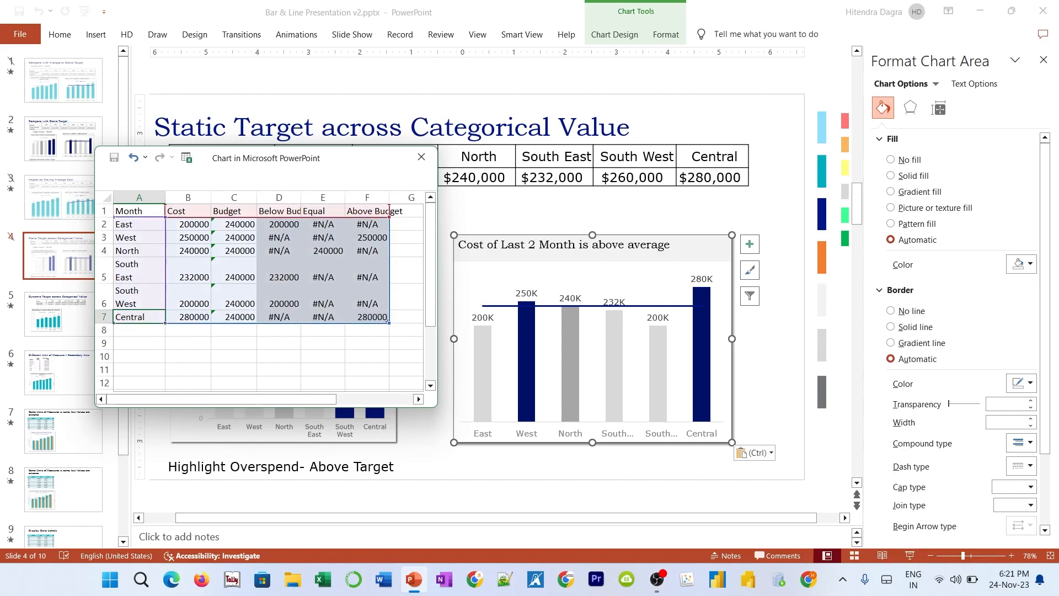
{"action": "left_click", "coordinate": [421, 157]}
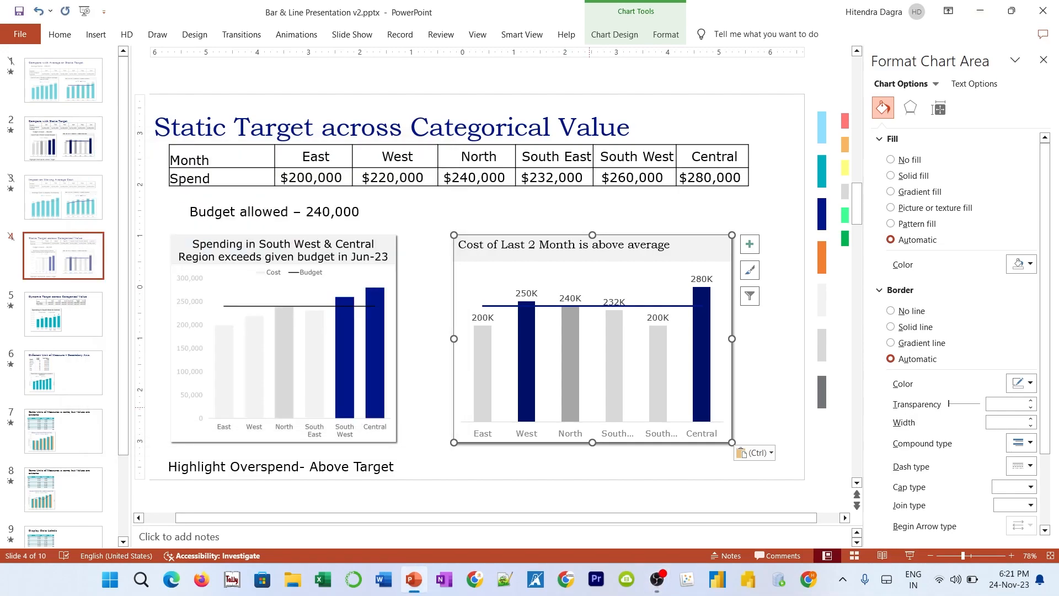
Step: Shorten the chart's plot area to fit two-line region labels, and retitle the chart "Region West & Central exceed the Budget limit"
{"action": "left_click", "coordinate": [591, 410]}
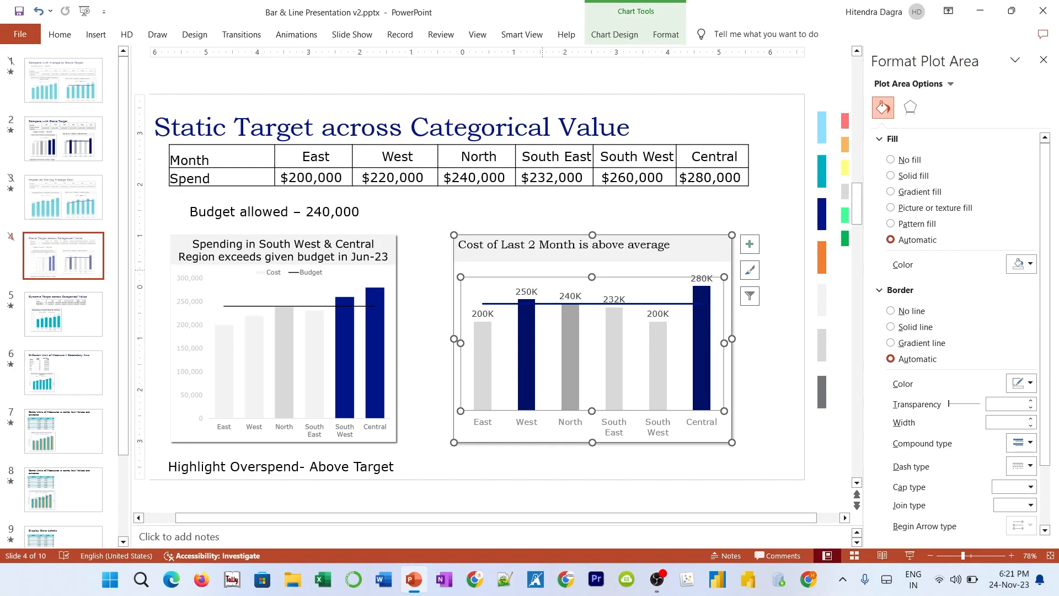
{"action": "left_click", "coordinate": [524, 244]}
{"action": "key", "text": "ctrl+a"}
{"action": "type", "text": "Region West & Central exceed the Budget limit"}
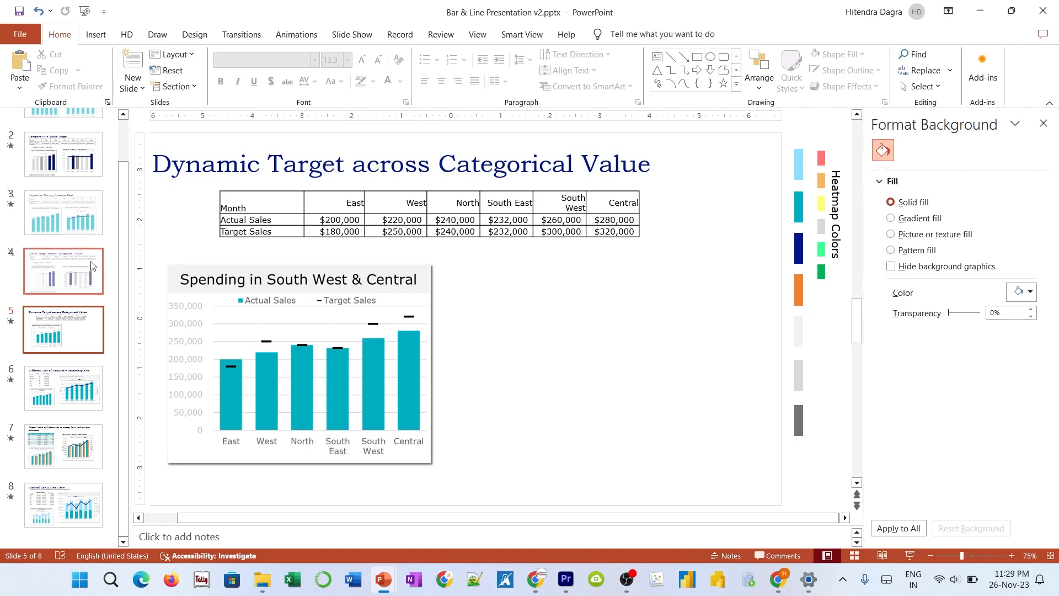
Step: Copy the regional budget chart from slide 4 onto slide 5, and place it beside the Actual Sales and Target Sales chart
{"action": "left_click", "coordinate": [68, 272]}
{"action": "left_click", "coordinate": [458, 319]}
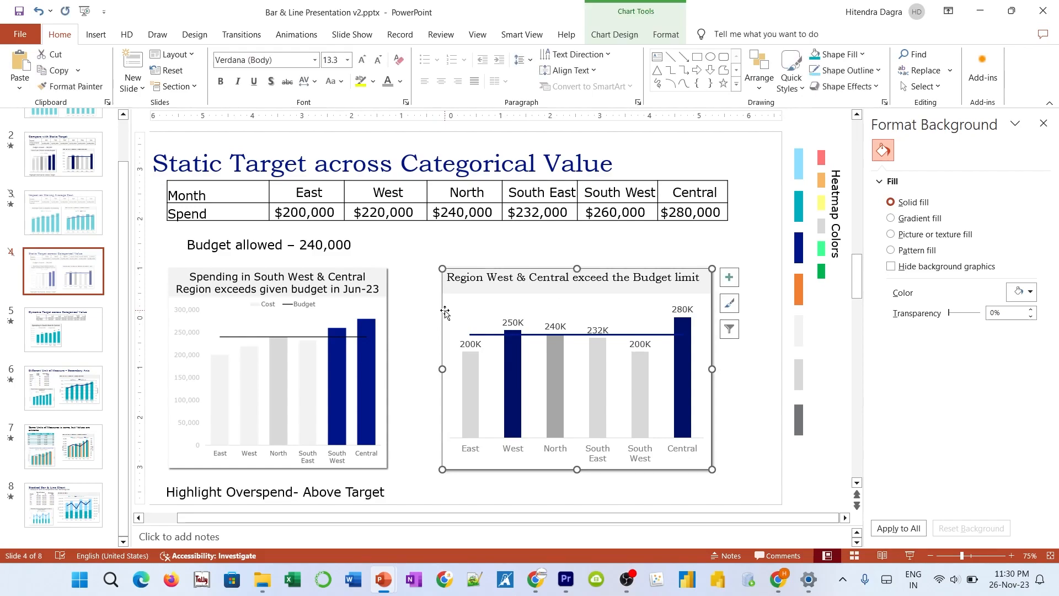
{"action": "key", "text": "ctrl+c"}
{"action": "left_click", "coordinate": [64, 329]}
{"action": "key", "text": "ctrl+v"}
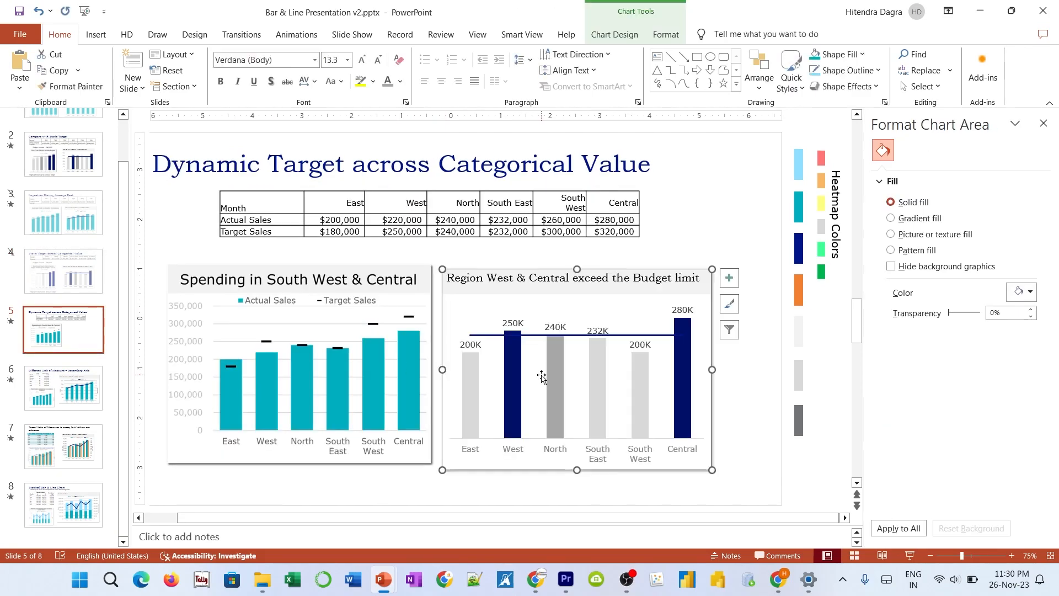
{"action": "left_click_drag", "start_coordinate": [638, 274], "coordinate": [709, 262]}
Step: Open the pasted chart's data and move its window below the regional sales table
{"action": "right_click", "coordinate": [588, 390]}
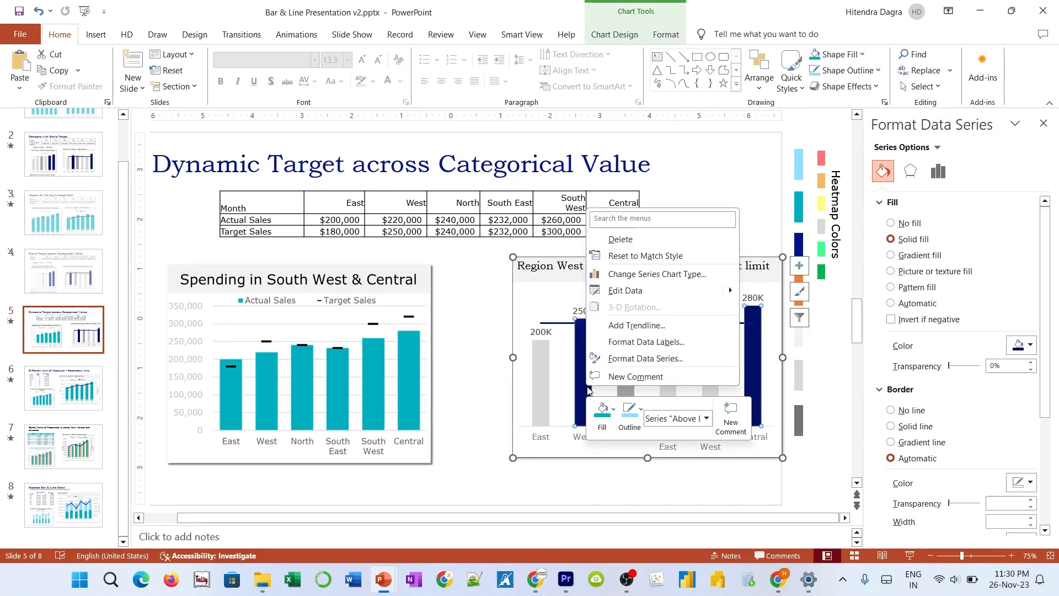
{"action": "left_click", "coordinate": [639, 291]}
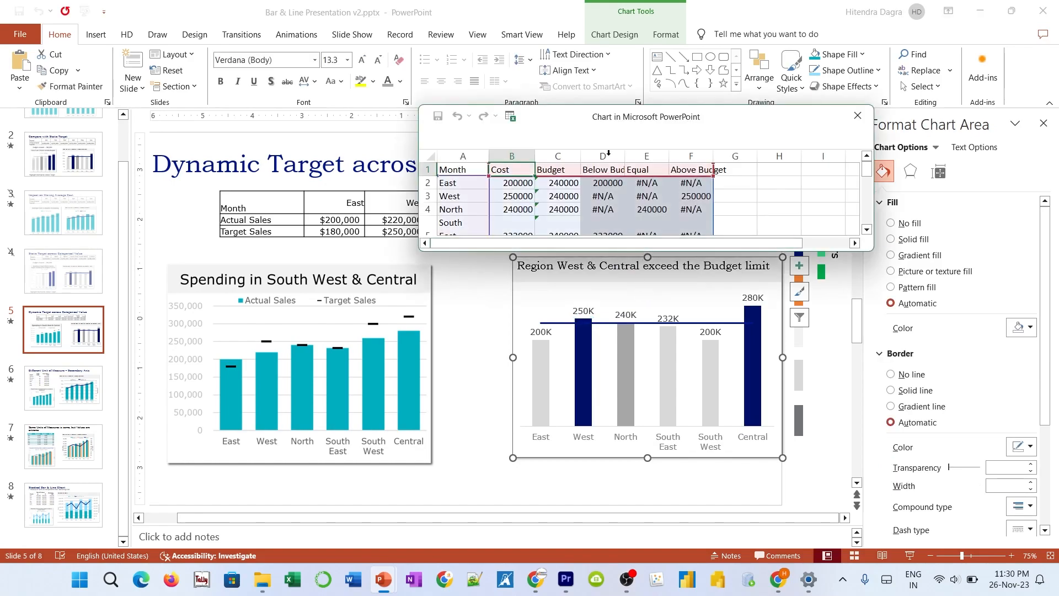
{"action": "left_click_drag", "start_coordinate": [468, 194], "coordinate": [296, 265]}
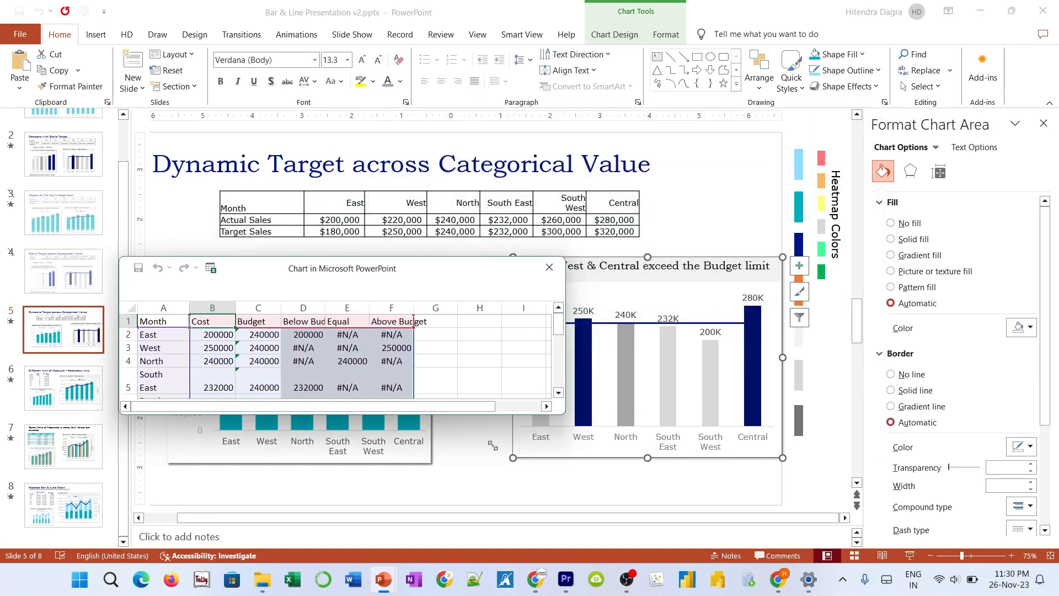
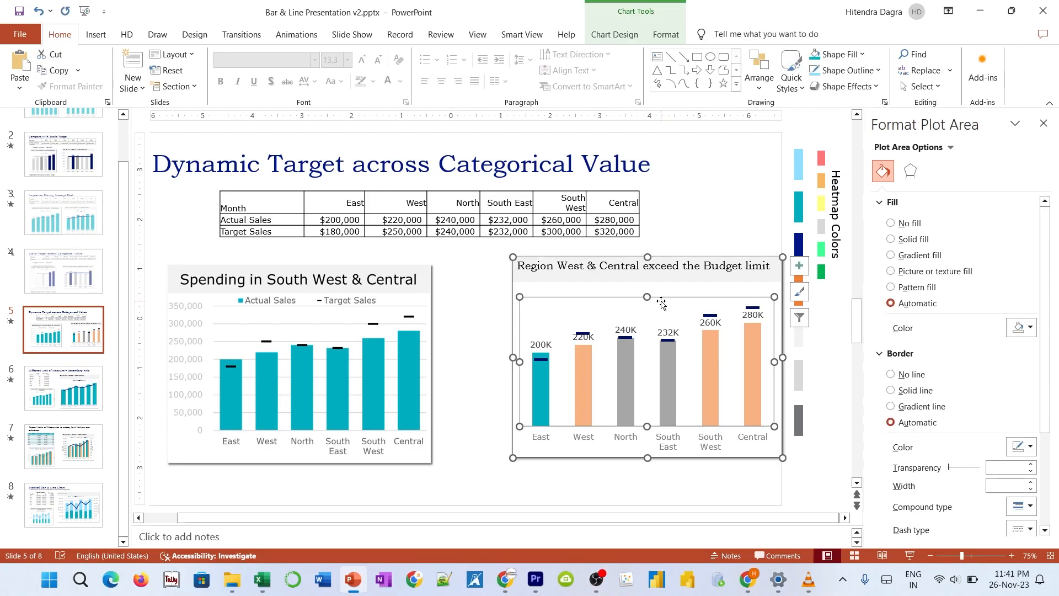
Step: Add a legend with the Top position to the regional target chart, and move it just below the chart title
{"action": "left_click", "coordinate": [799, 265]}
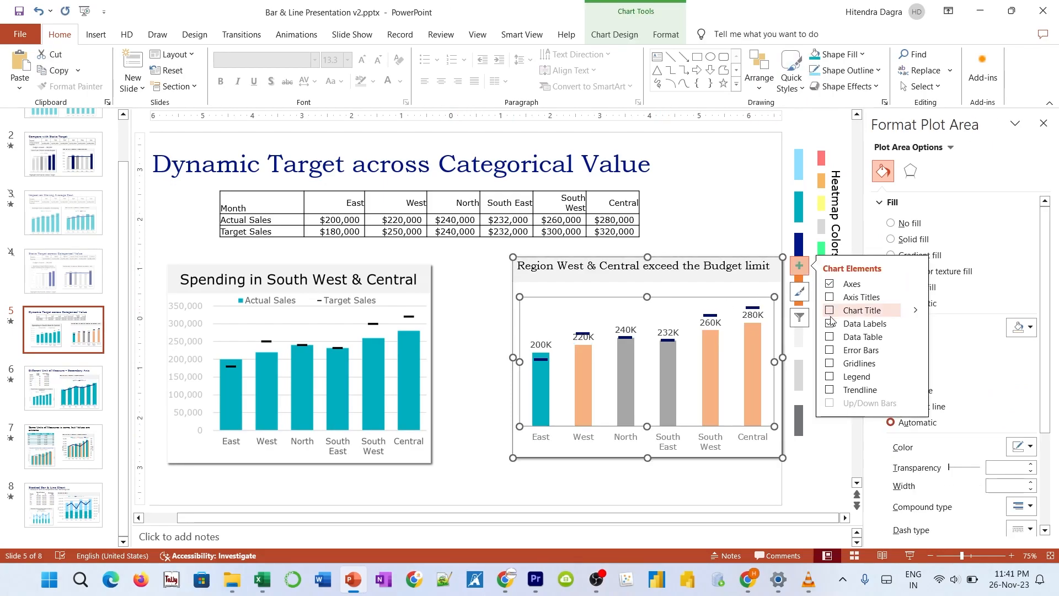
{"action": "left_click", "coordinate": [827, 375]}
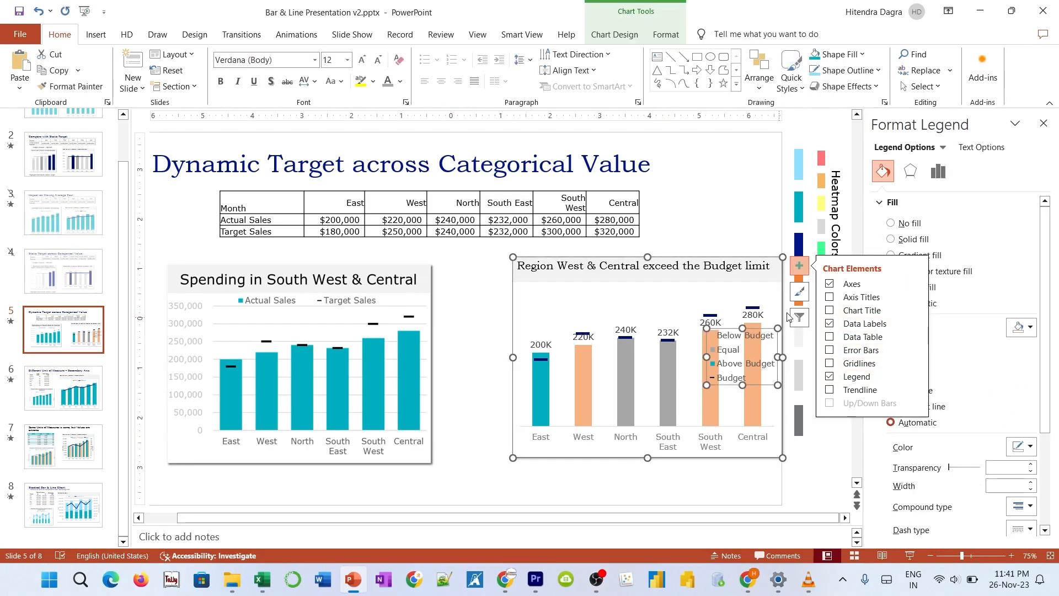
{"action": "left_click", "coordinate": [938, 171]}
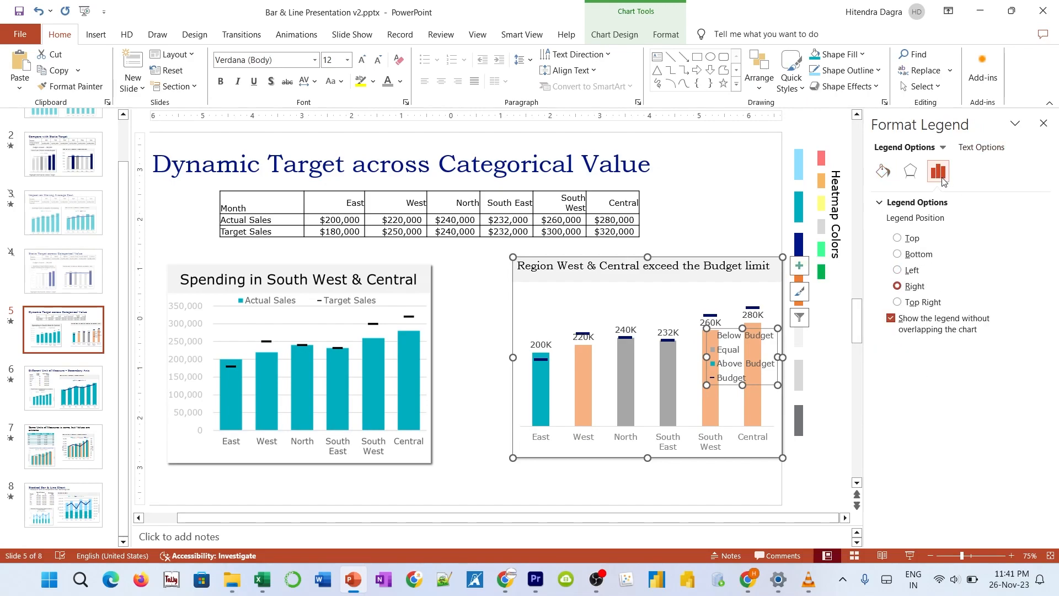
{"action": "left_click", "coordinate": [897, 238]}
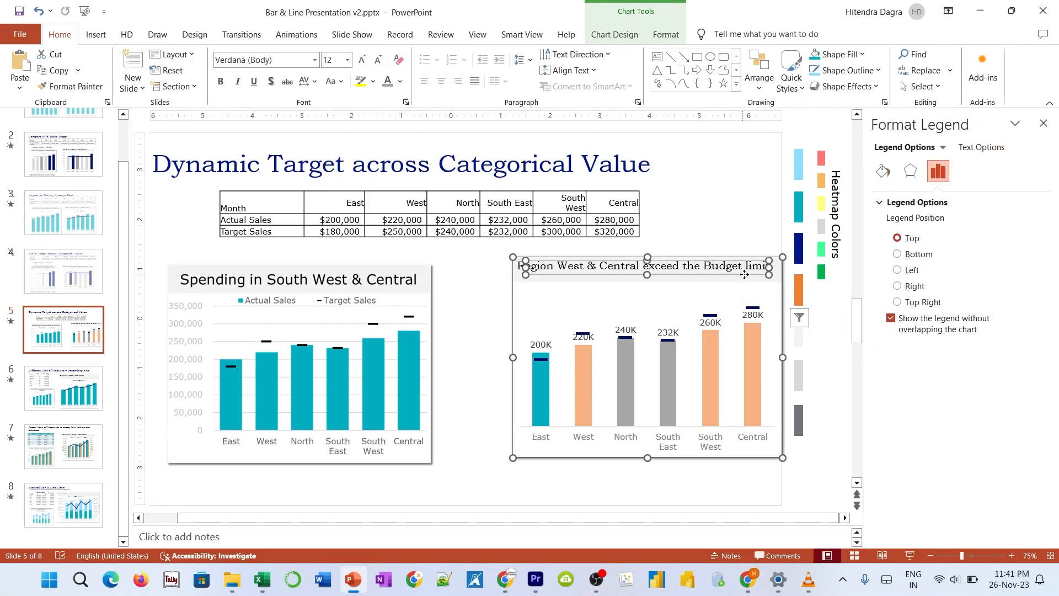
{"action": "left_click_drag", "start_coordinate": [743, 274], "coordinate": [737, 298]}
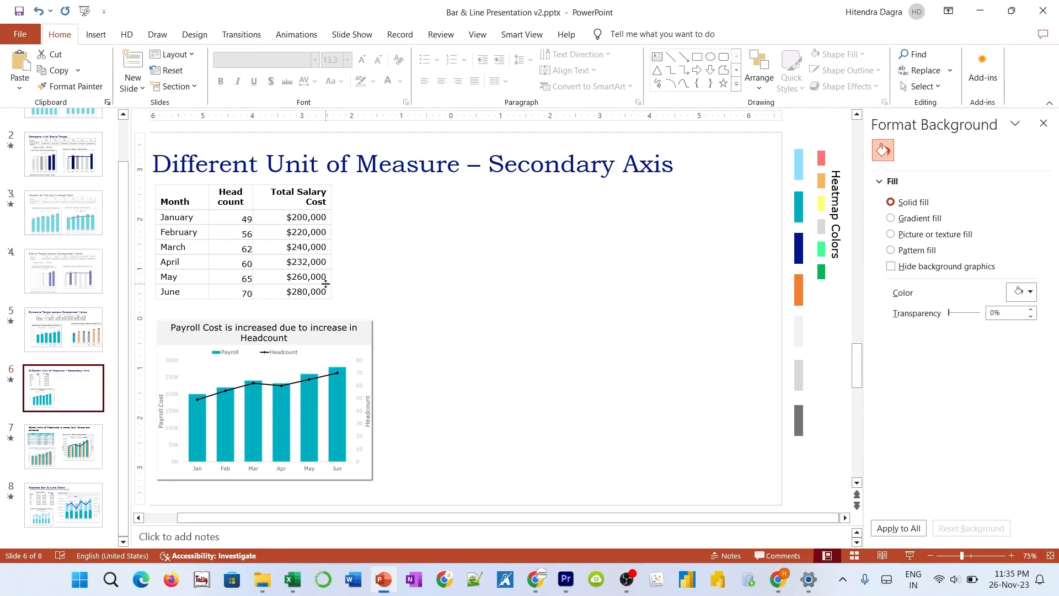
Step: Copy the moving average chart with Cost columns and Average line from slide 3 onto slide 6
{"action": "left_click", "coordinate": [82, 208]}
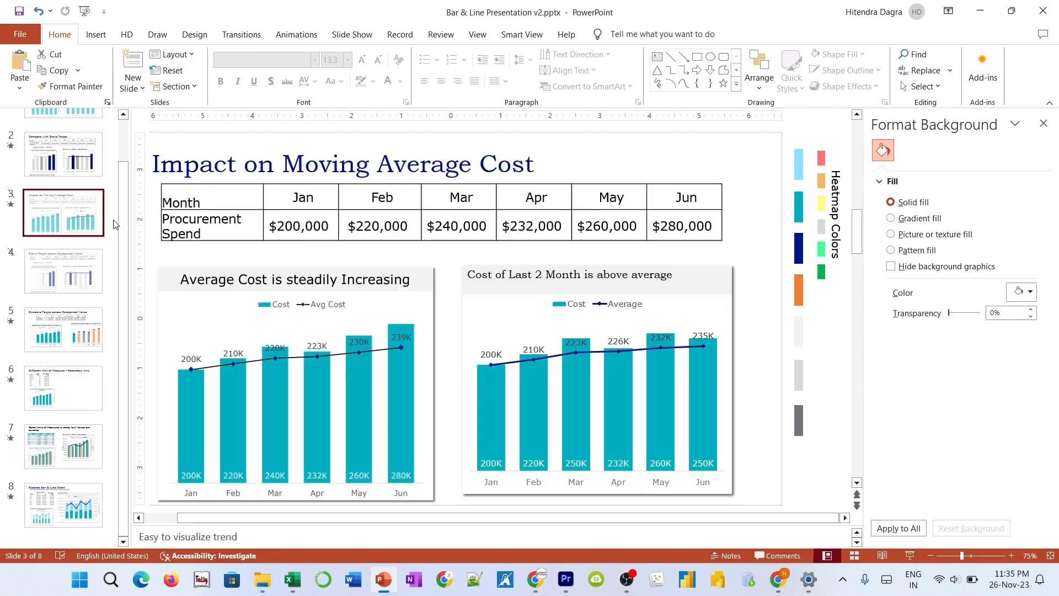
{"action": "left_click", "coordinate": [466, 300]}
{"action": "left_click", "coordinate": [82, 375]}
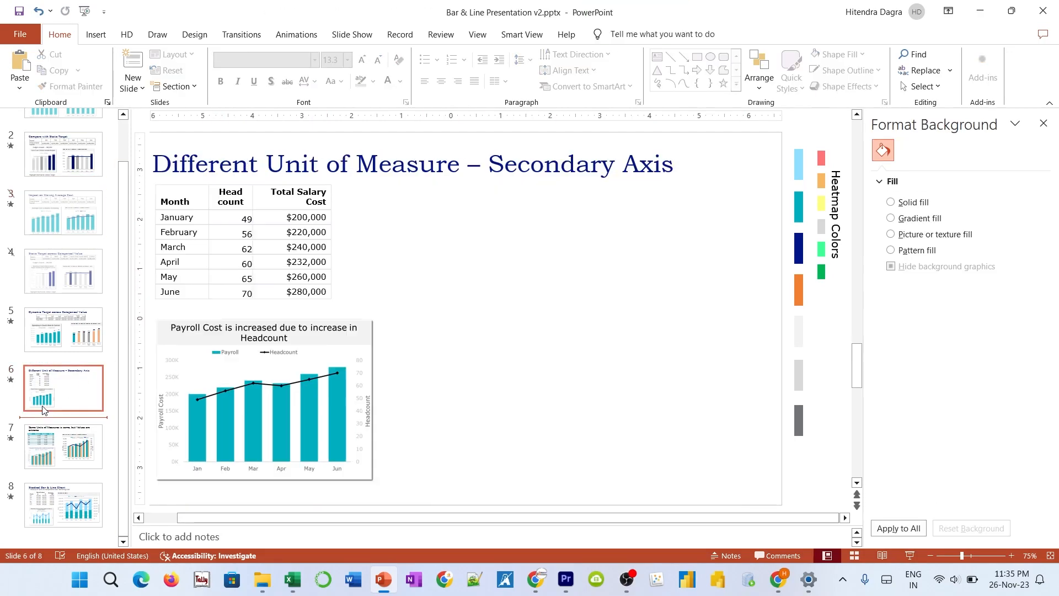
{"action": "key", "text": "ctrl+v"}
{"action": "left_click_drag", "start_coordinate": [521, 271], "coordinate": [524, 252]}
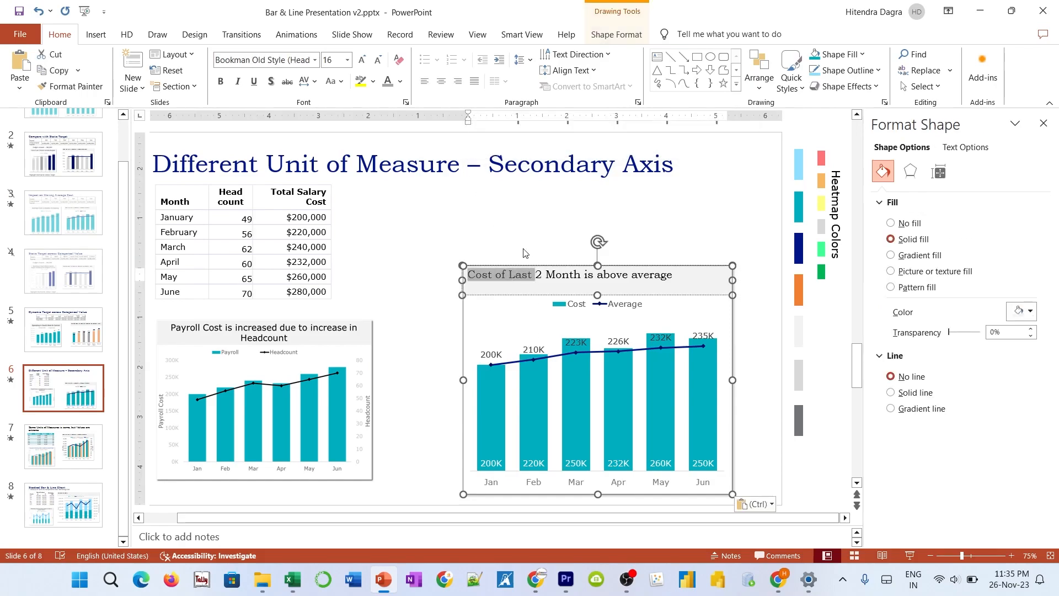
Step: Enlarge the pasted chart and position it beside the payroll reference chart, below the slide title
{"action": "left_click_drag", "start_coordinate": [462, 320], "coordinate": [413, 221]}
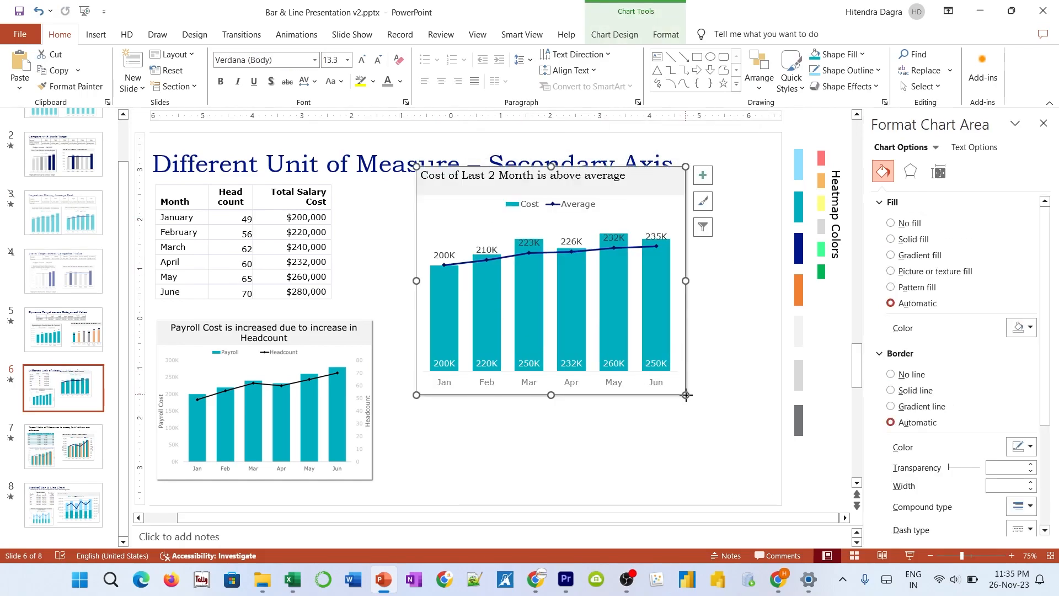
{"action": "left_click_drag", "start_coordinate": [685, 389], "coordinate": [755, 456]}
{"action": "left_click_drag", "start_coordinate": [700, 236], "coordinate": [699, 273]}
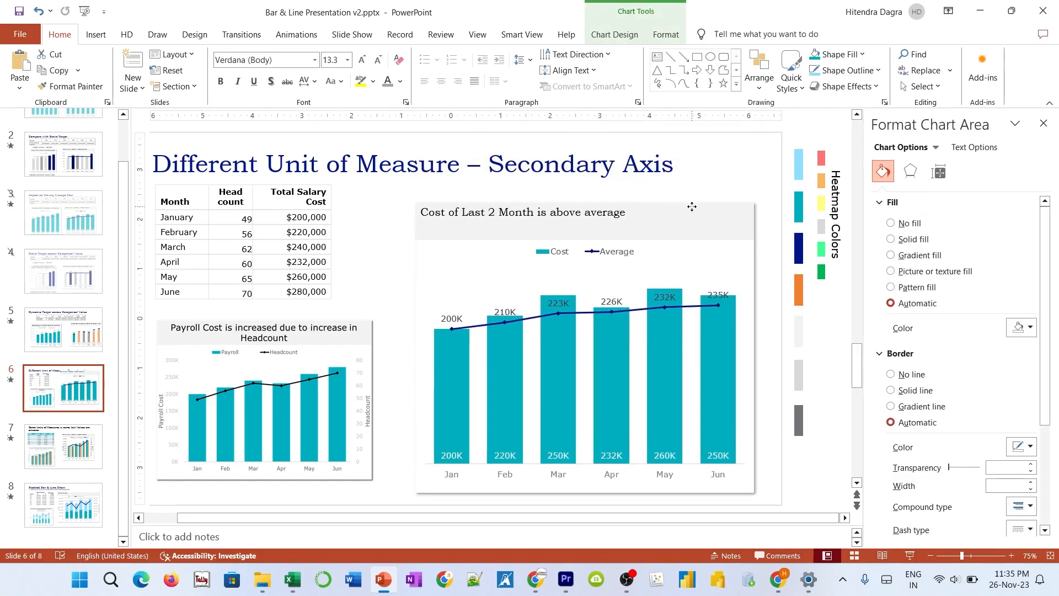
Step: Open the enlarged chart's data, and resize and move its window to show all six months beside the headcount table
{"action": "right_click", "coordinate": [564, 356]}
{"action": "left_click", "coordinate": [594, 440]}
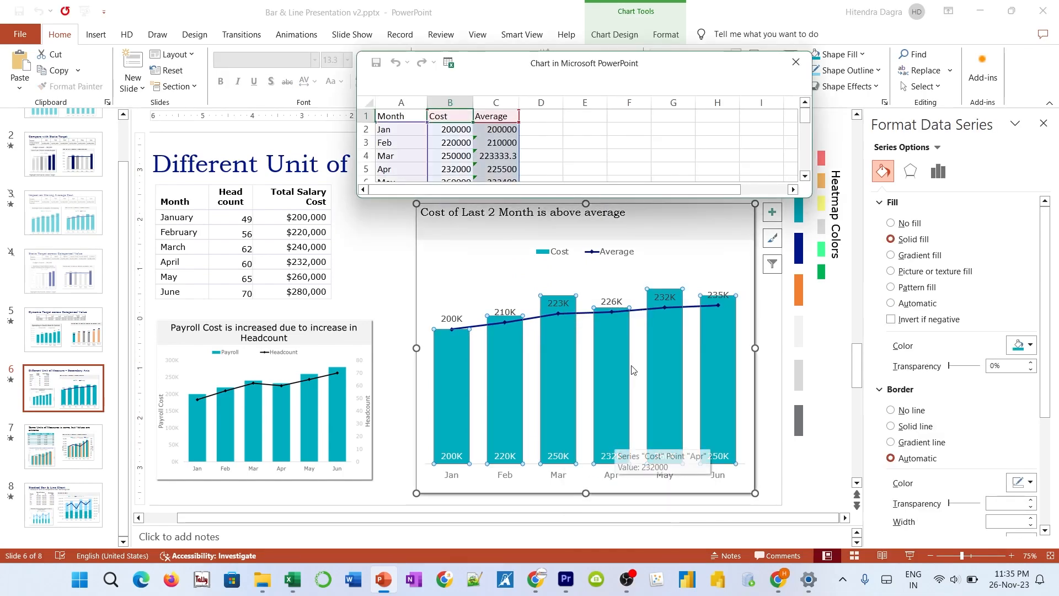
{"action": "left_click_drag", "start_coordinate": [671, 197], "coordinate": [671, 263]}
{"action": "left_click_drag", "start_coordinate": [689, 63], "coordinate": [738, 119]}
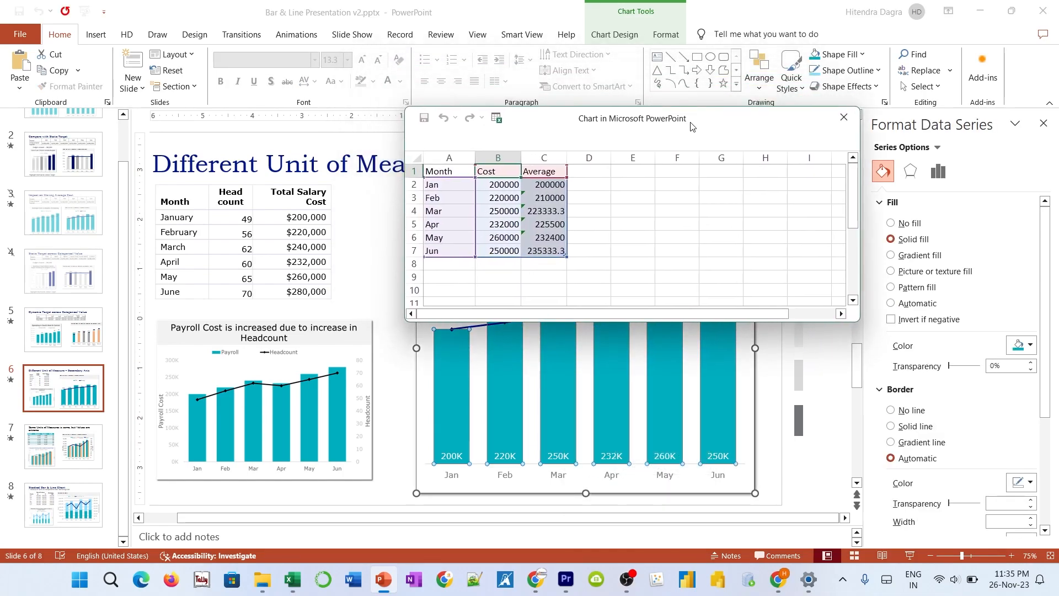
Step: Replace the Cost values for Jan to Jun with the Total Salary Cost figures copied from the slide's table
{"action": "left_click_drag", "start_coordinate": [222, 224], "coordinate": [298, 286]}
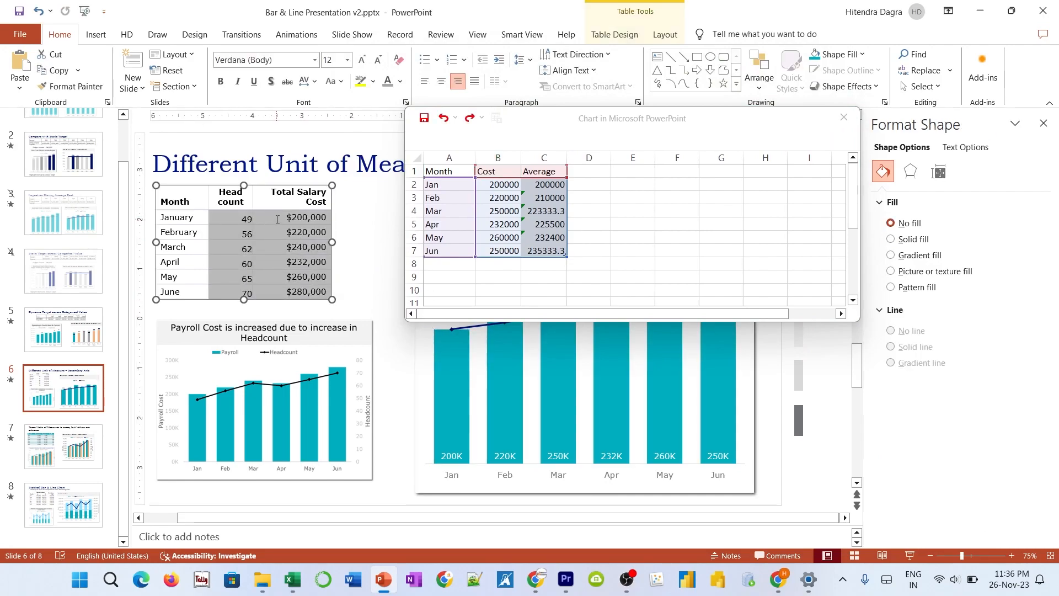
{"action": "left_click_drag", "start_coordinate": [278, 219], "coordinate": [320, 303]}
{"action": "key", "text": "ctrl+c"}
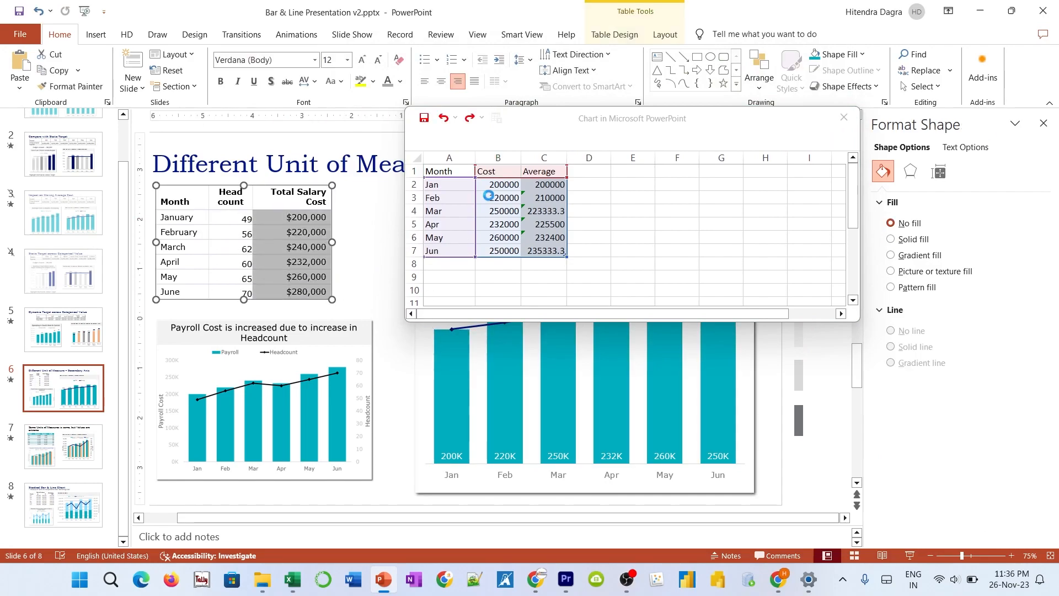
{"action": "left_click", "coordinate": [492, 185]}
{"action": "key", "text": "ctrl+v"}
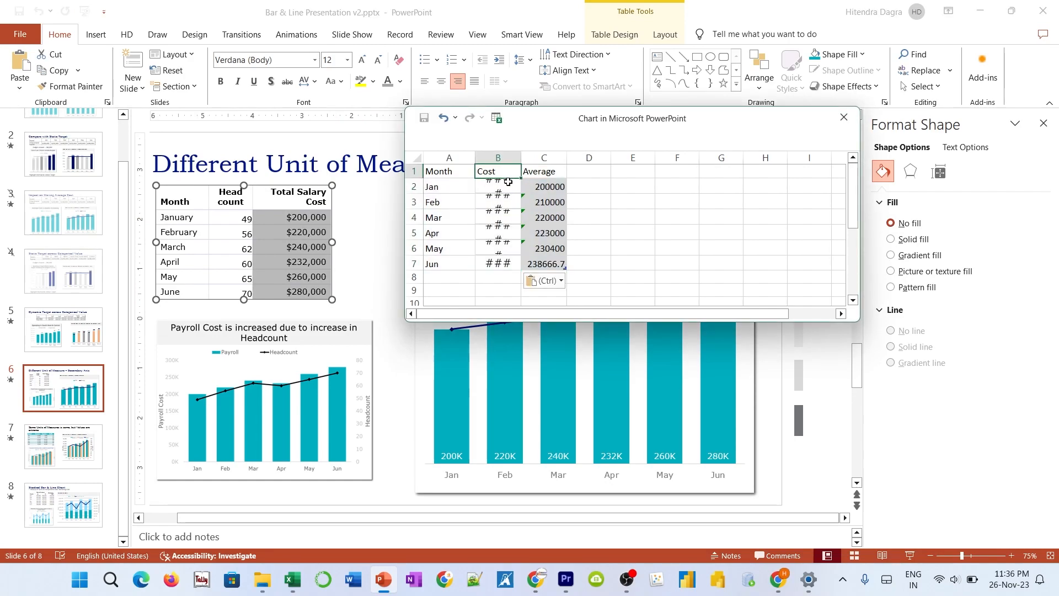
Step: Rename the Cost header as Salary and the Average header as Headcount, and widen the Salary column
{"action": "type", "text": "Salary"}
{"action": "key", "text": "Tab"}
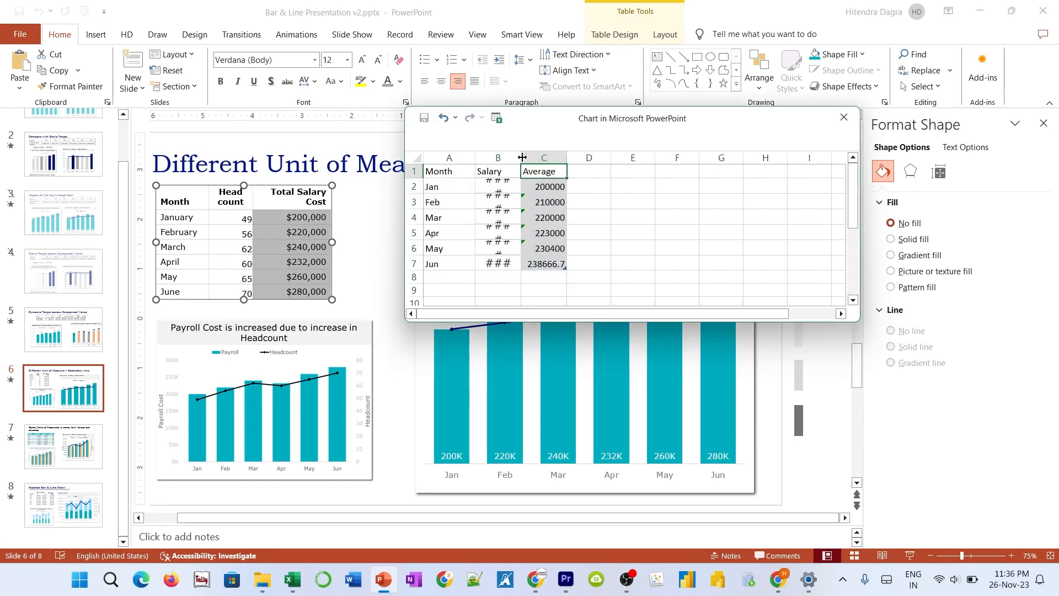
{"action": "left_click_drag", "start_coordinate": [520, 158], "coordinate": [551, 157]}
{"action": "type", "text": "He"}
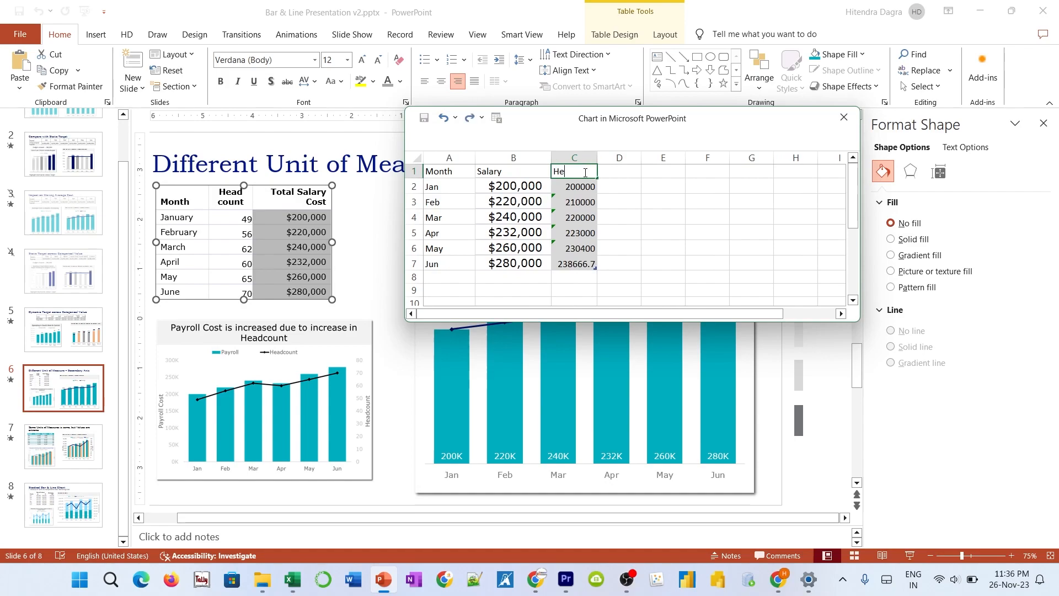
Step: Fill the Headcount column with the head count values from the slide's table, and close the chart data
{"action": "key", "text": "ctrl+v"}
{"action": "left_click_drag", "start_coordinate": [607, 118], "coordinate": [273, 56]}
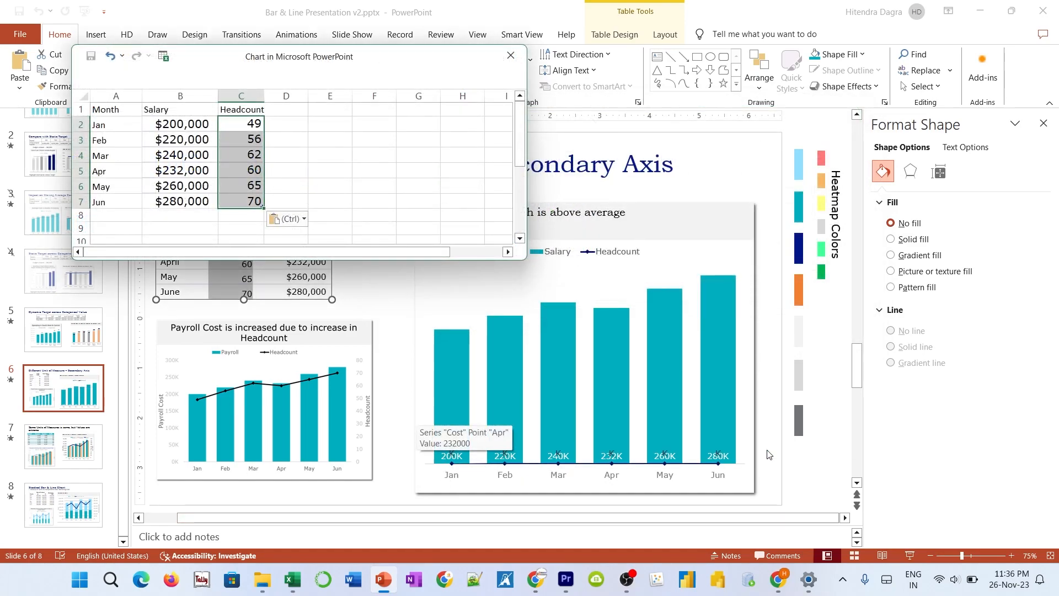
{"action": "left_click", "coordinate": [511, 55]}
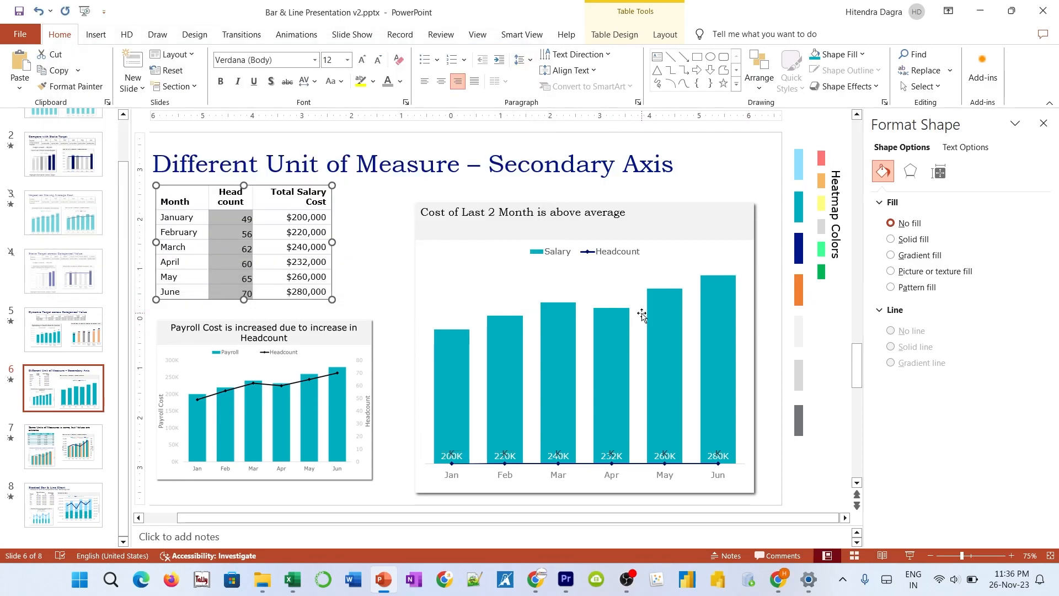
Step: Set the label position of the salary chart's vertical axis to Next to Axis
{"action": "left_click", "coordinate": [1014, 122]}
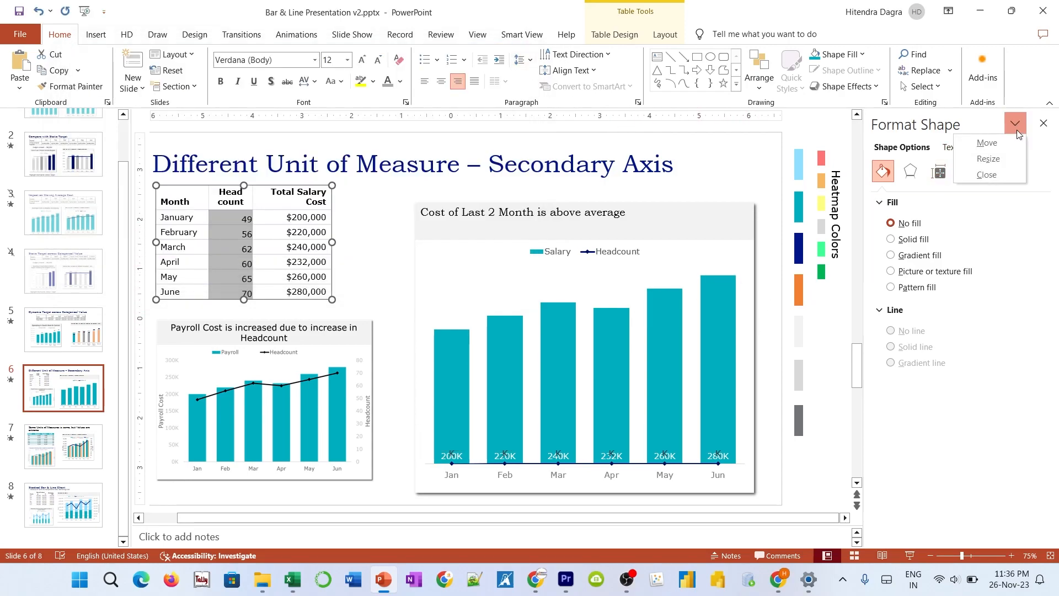
{"action": "left_click", "coordinate": [666, 358]}
{"action": "left_click", "coordinate": [937, 148]}
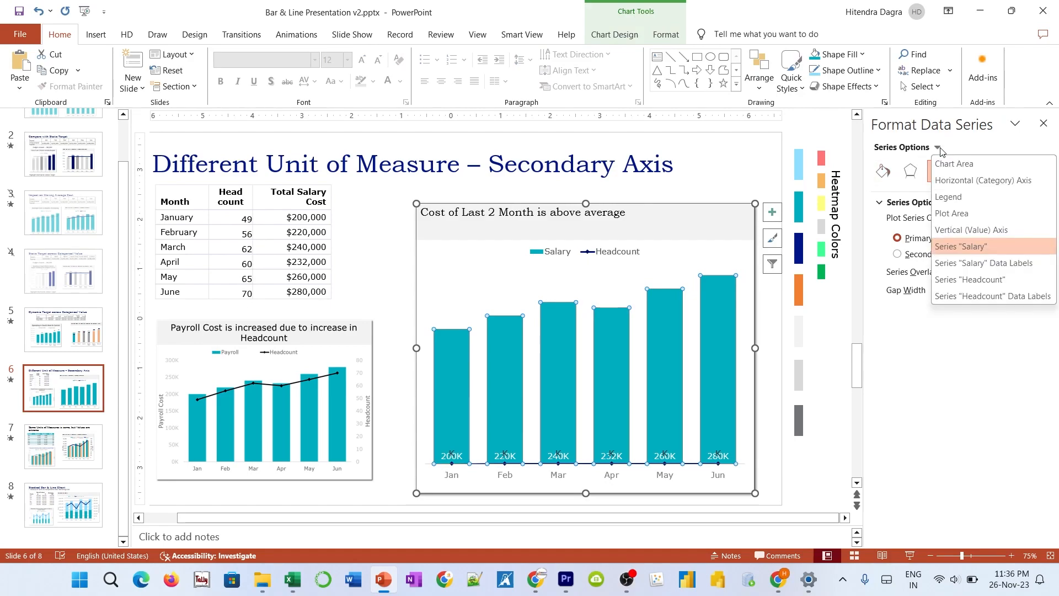
{"action": "left_click", "coordinate": [971, 231]}
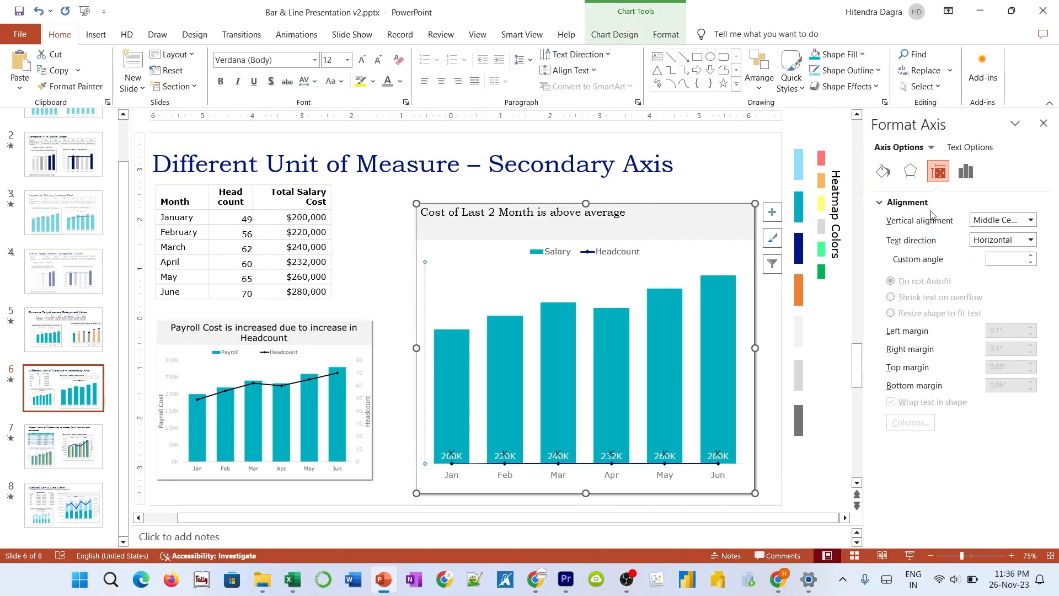
{"action": "left_click", "coordinate": [965, 172]}
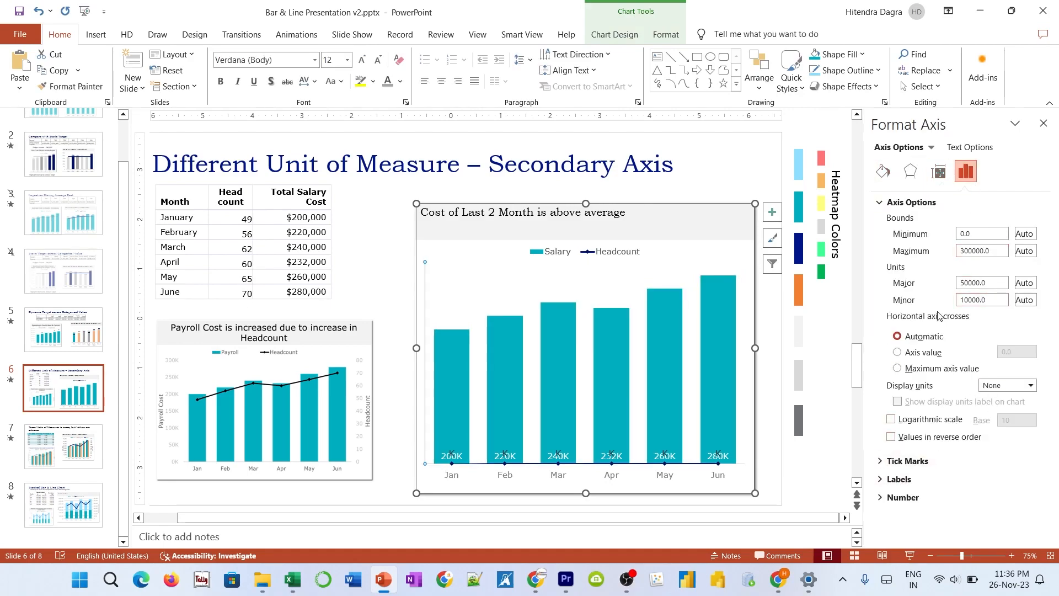
{"action": "left_click", "coordinate": [911, 202]}
{"action": "left_click", "coordinate": [899, 238]}
{"action": "left_click", "coordinate": [1030, 255]}
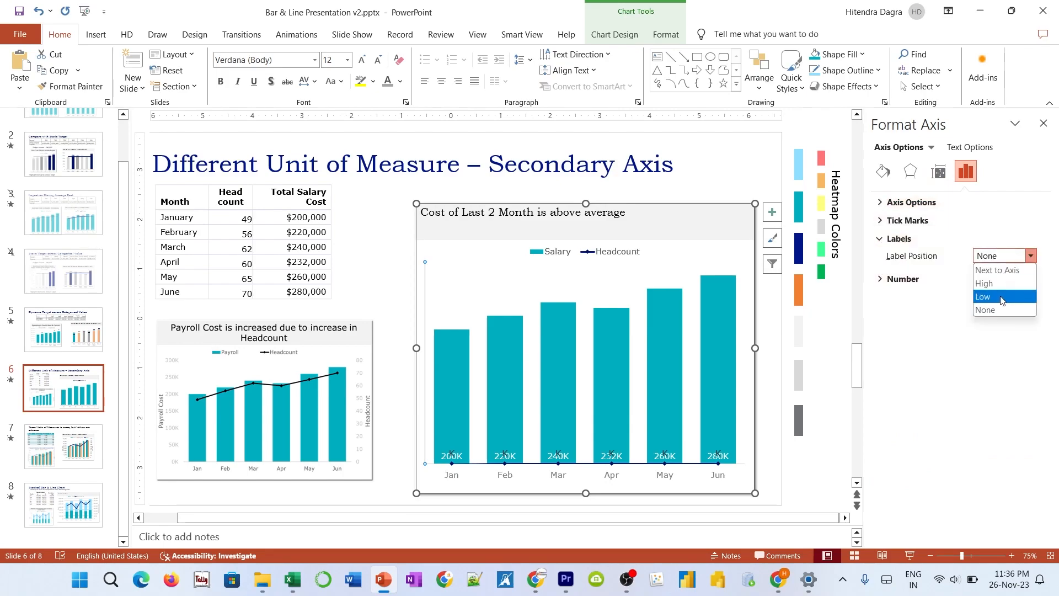
{"action": "left_click", "coordinate": [997, 270]}
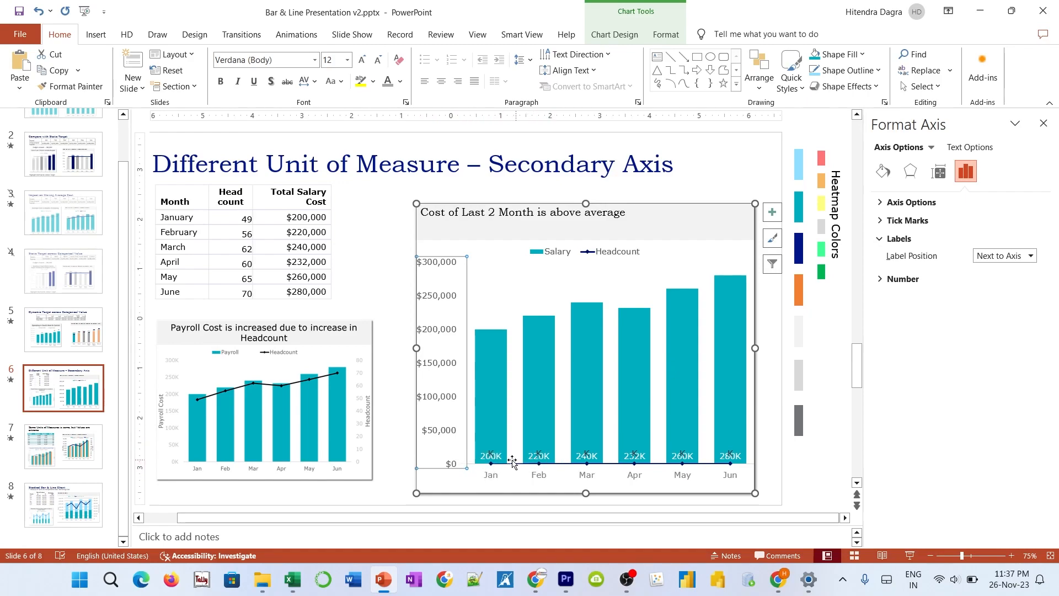
Step: Change the number format of the Headcount data labels to the Number category with no decimal places
{"action": "left_click", "coordinate": [731, 456]}
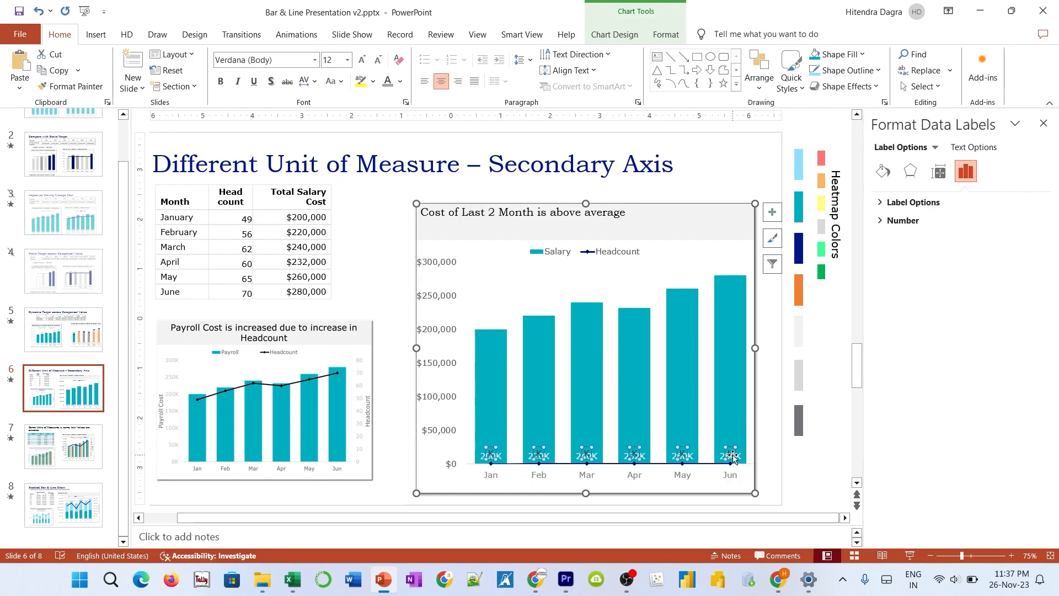
{"action": "left_click", "coordinate": [902, 220]}
{"action": "left_click", "coordinate": [1019, 284]}
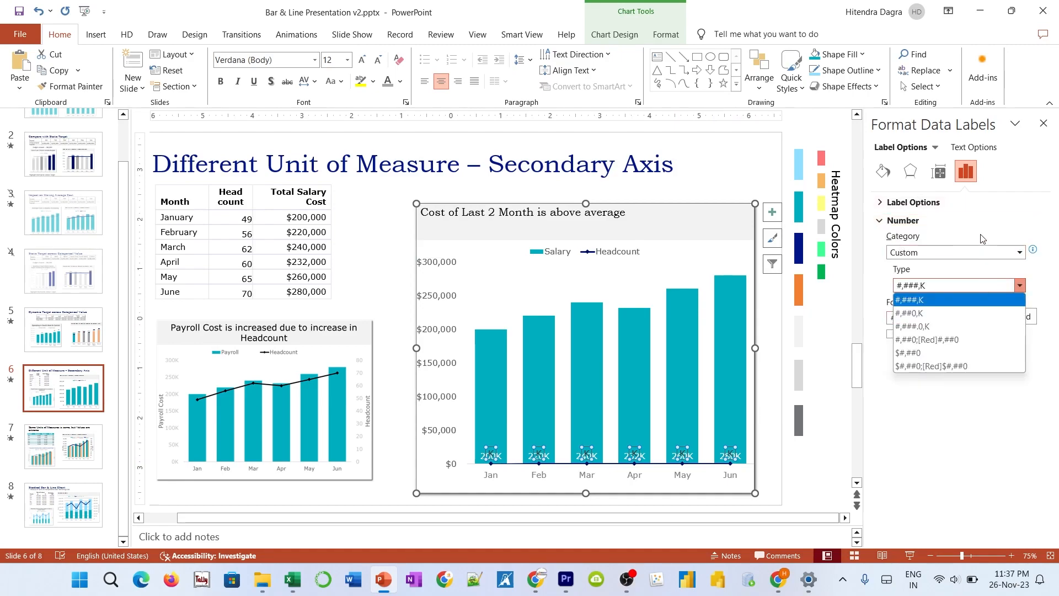
{"action": "left_click", "coordinate": [980, 253]}
{"action": "left_click", "coordinate": [975, 280]}
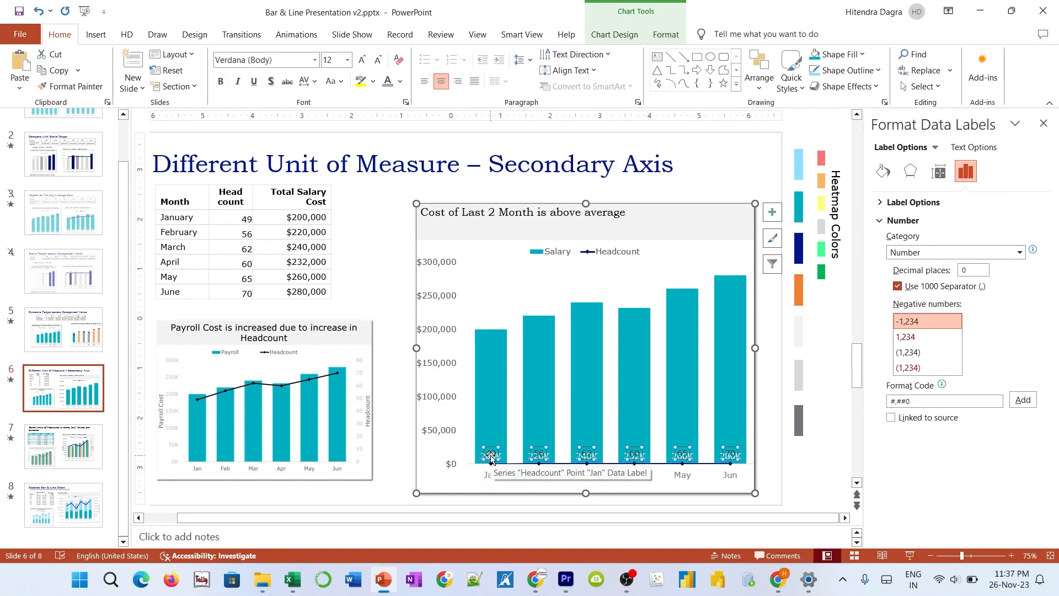
Step: Plot the Headcount series on the secondary axis of the salary chart
{"action": "right_click", "coordinate": [496, 435]}
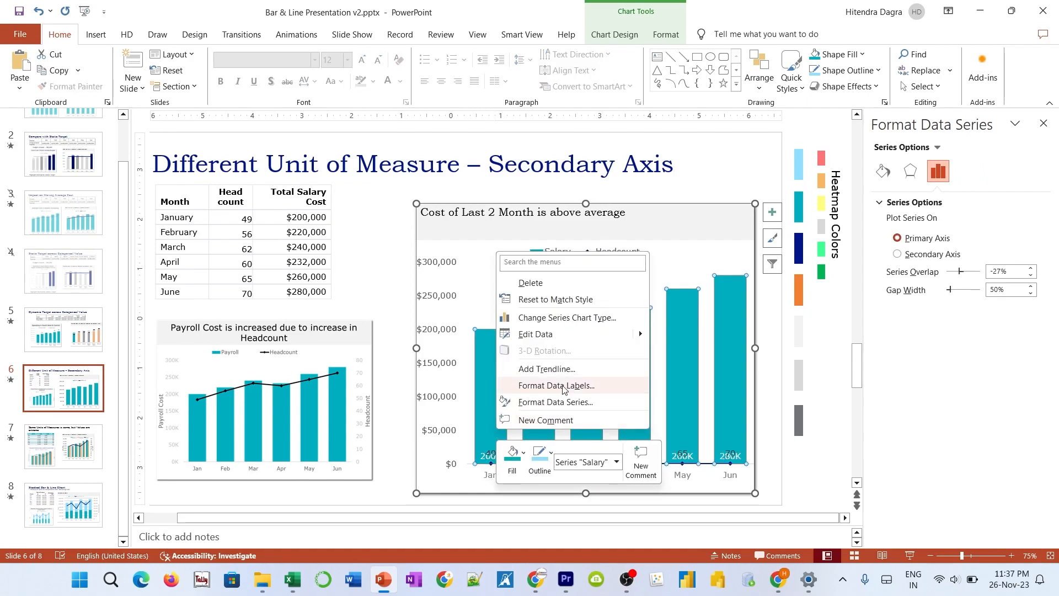
{"action": "left_click", "coordinate": [574, 321]}
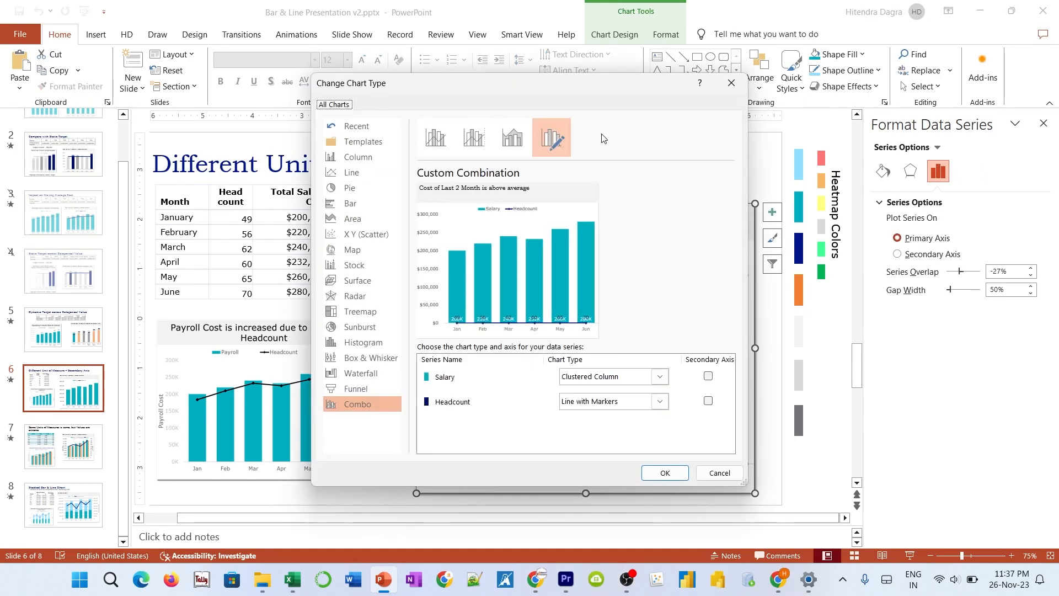
{"action": "left_click_drag", "start_coordinate": [494, 85], "coordinate": [329, 59]}
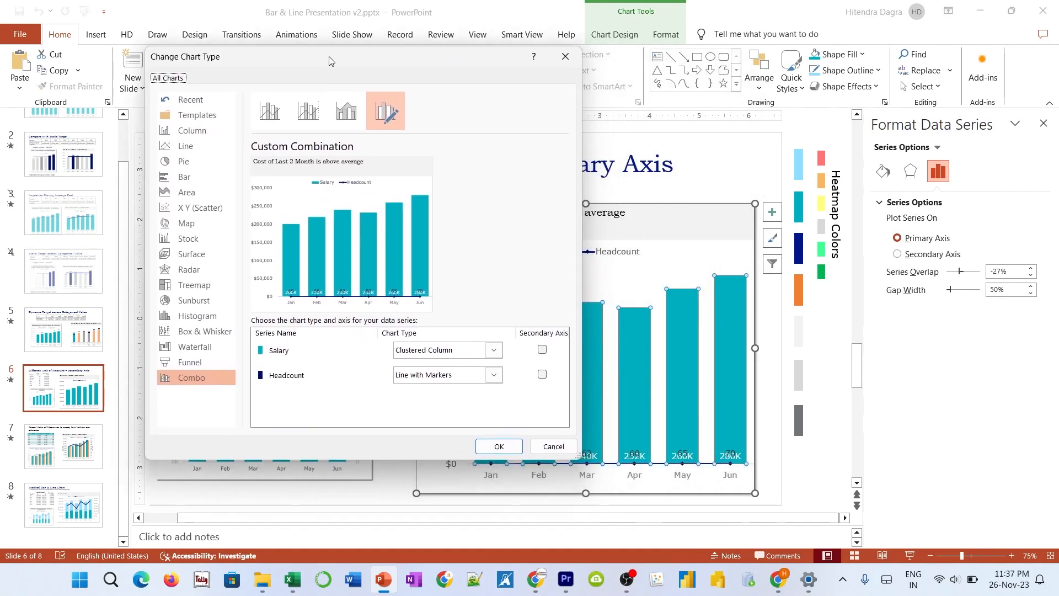
{"action": "left_click", "coordinate": [542, 374]}
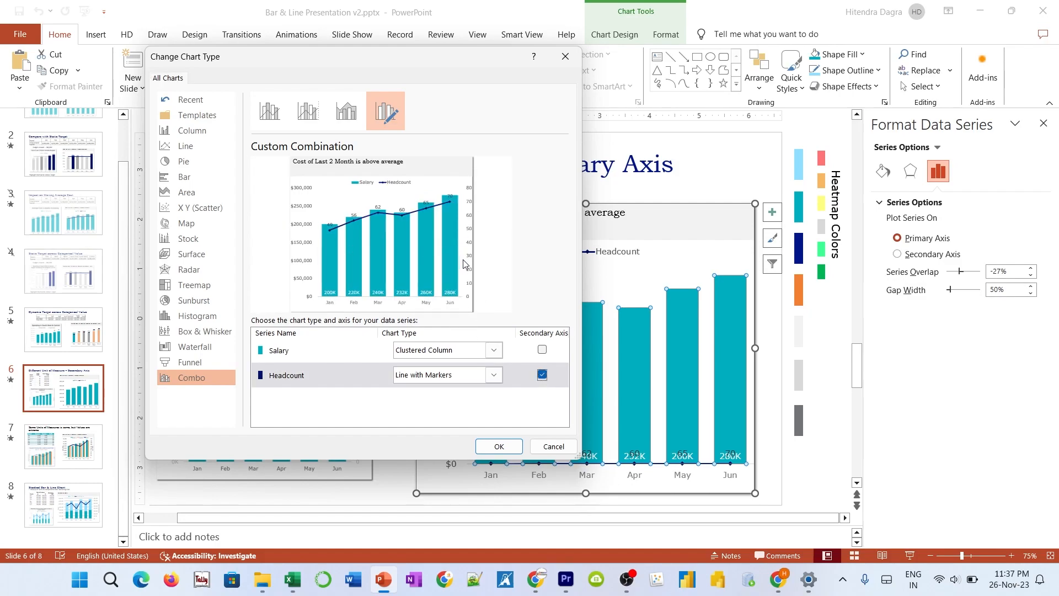
{"action": "left_click", "coordinate": [499, 446]}
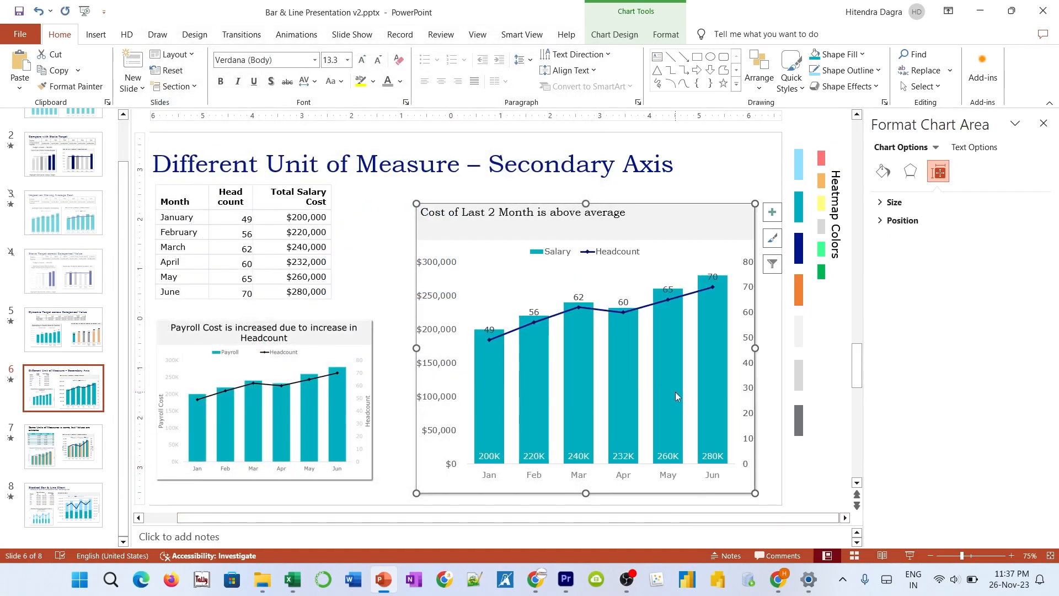
Step: Set the label position of the secondary Headcount axis to Low
{"action": "left_click", "coordinate": [489, 330]}
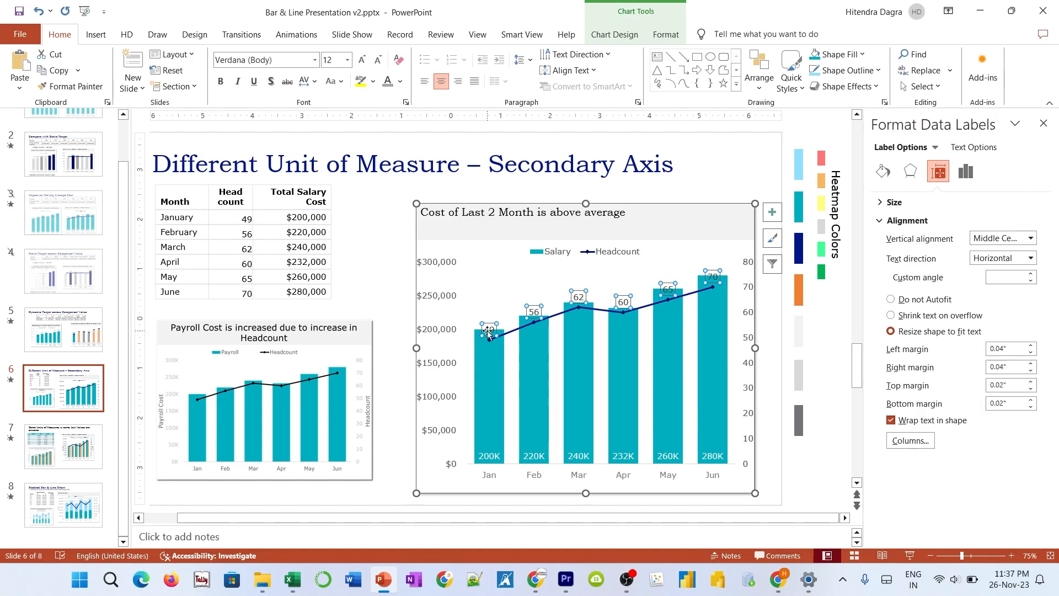
{"action": "left_click", "coordinate": [750, 326]}
{"action": "left_click", "coordinate": [747, 307]}
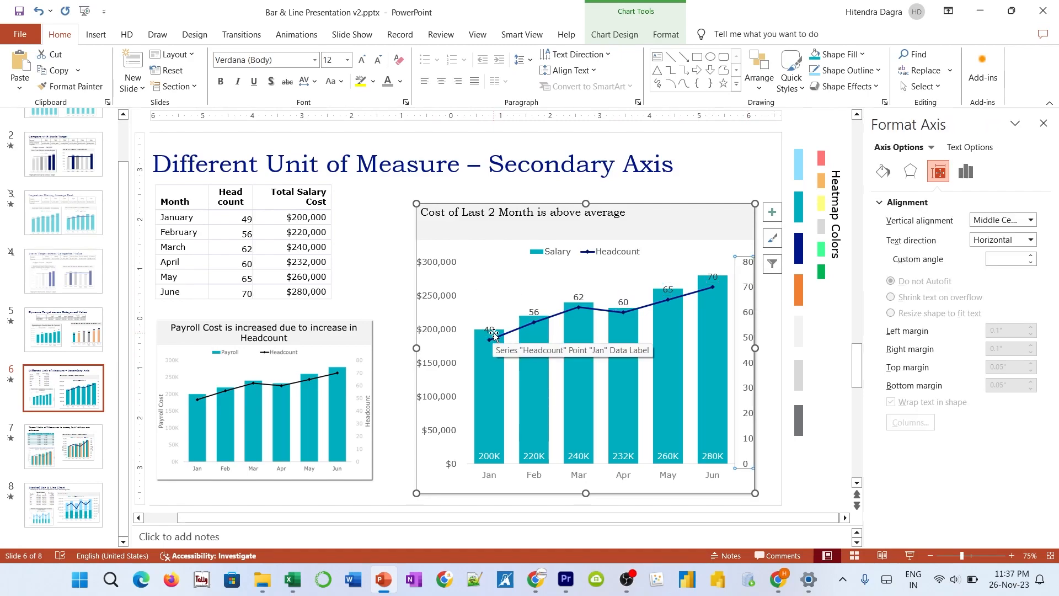
{"action": "left_click", "coordinate": [965, 172]}
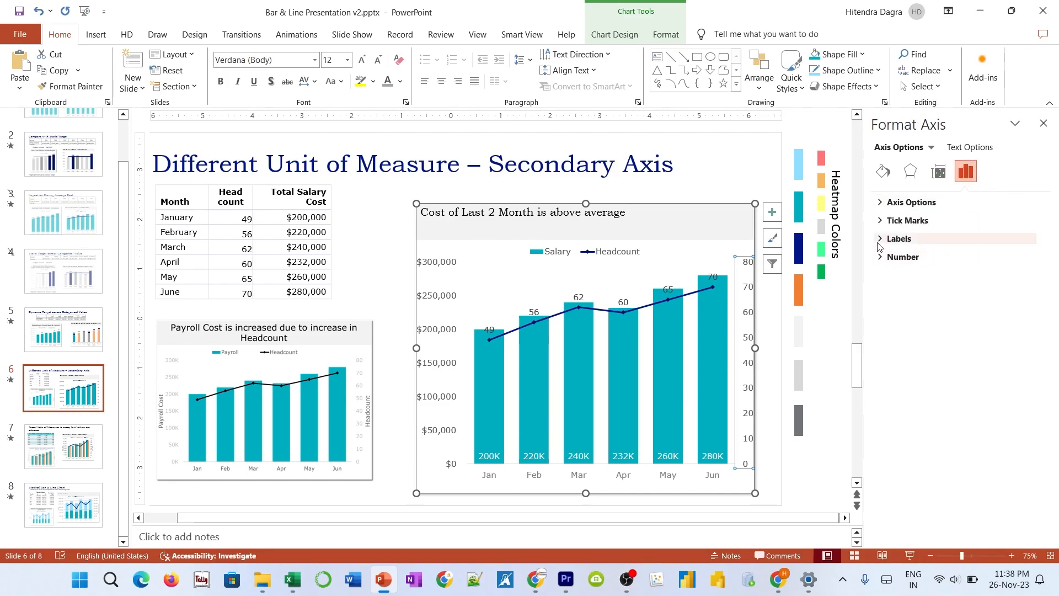
{"action": "left_click", "coordinate": [893, 239]}
{"action": "left_click", "coordinate": [1030, 255]}
{"action": "left_click", "coordinate": [1010, 299]}
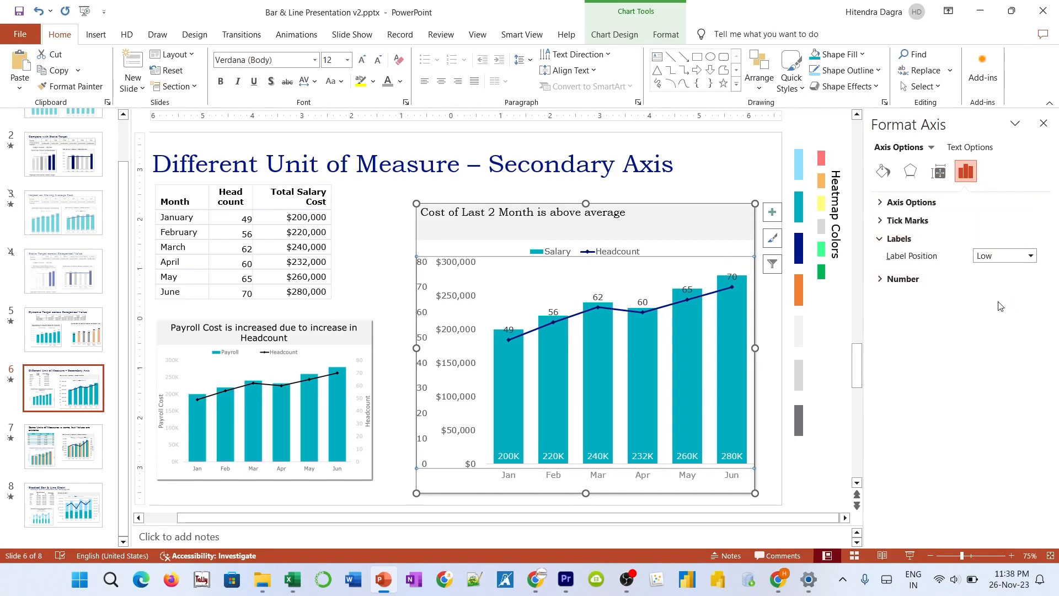
Step: Hide the labels of the secondary Headcount axis and of the primary salary axis by setting their label positions to None
{"action": "left_click", "coordinate": [438, 321]}
{"action": "left_click", "coordinate": [426, 314]}
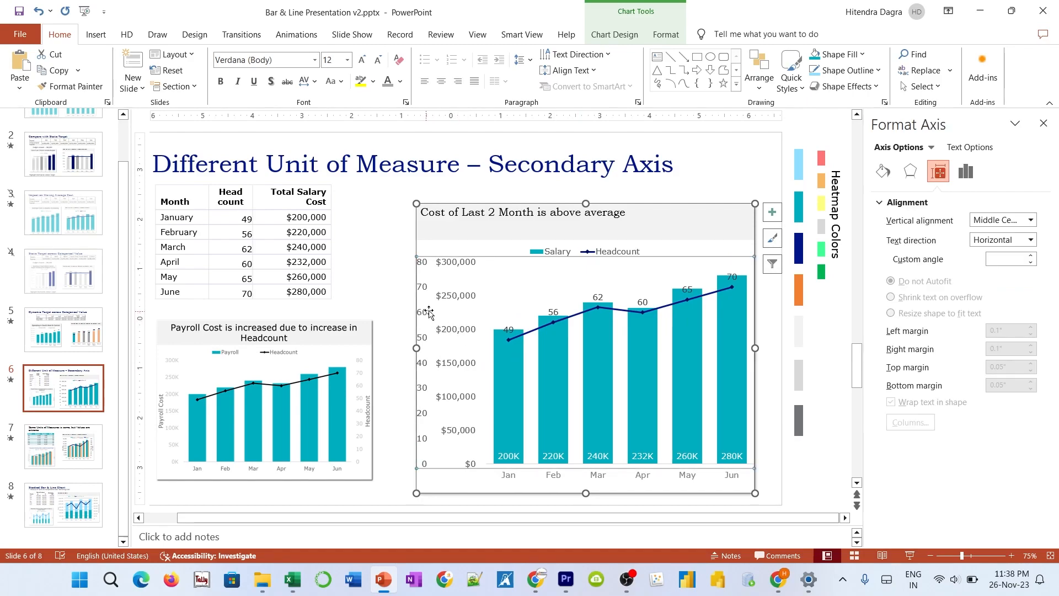
{"action": "left_click", "coordinate": [966, 171]}
{"action": "left_click", "coordinate": [899, 238]}
{"action": "left_click", "coordinate": [1030, 255]}
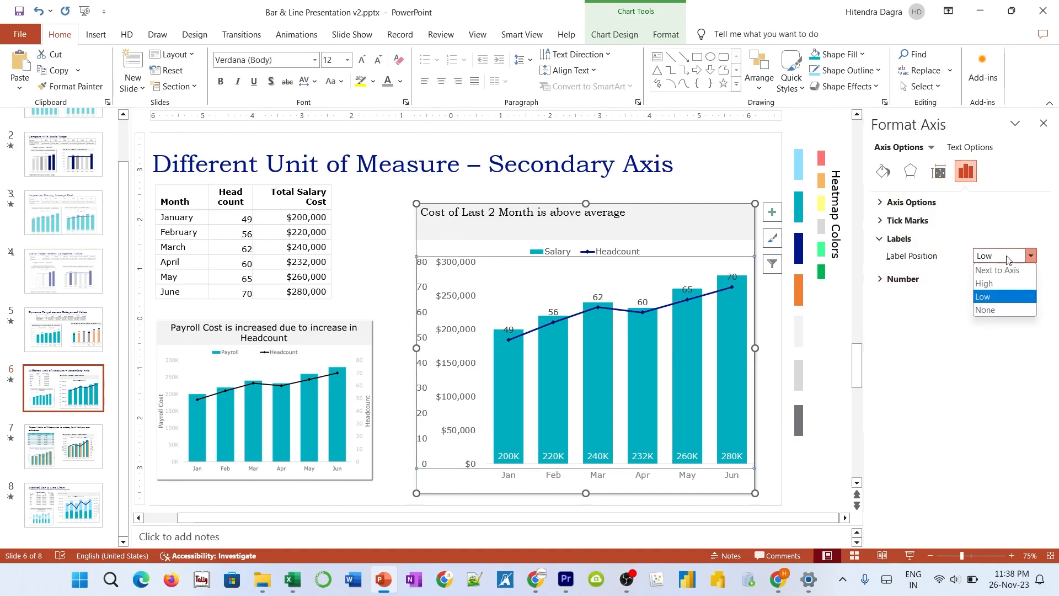
{"action": "left_click", "coordinate": [997, 309]}
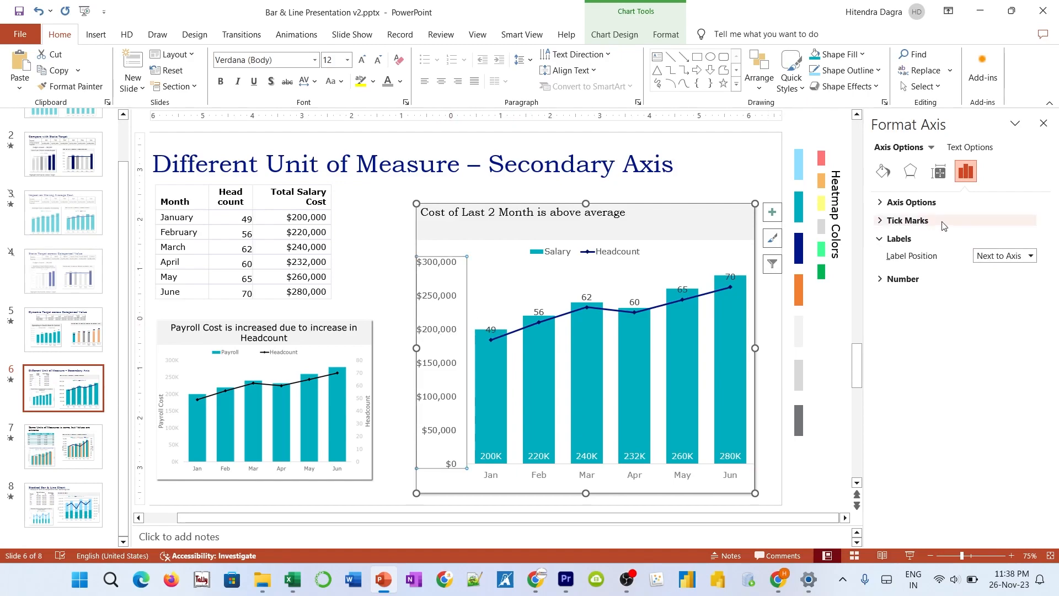
{"action": "left_click", "coordinate": [988, 257]}
{"action": "left_click", "coordinate": [985, 309]}
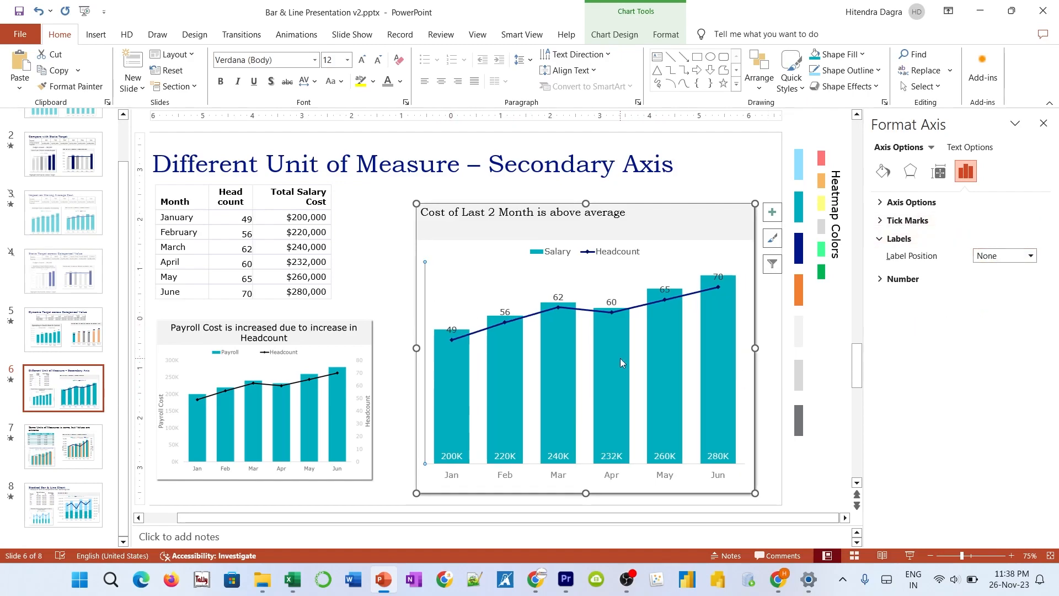
{"action": "left_click", "coordinate": [589, 282]}
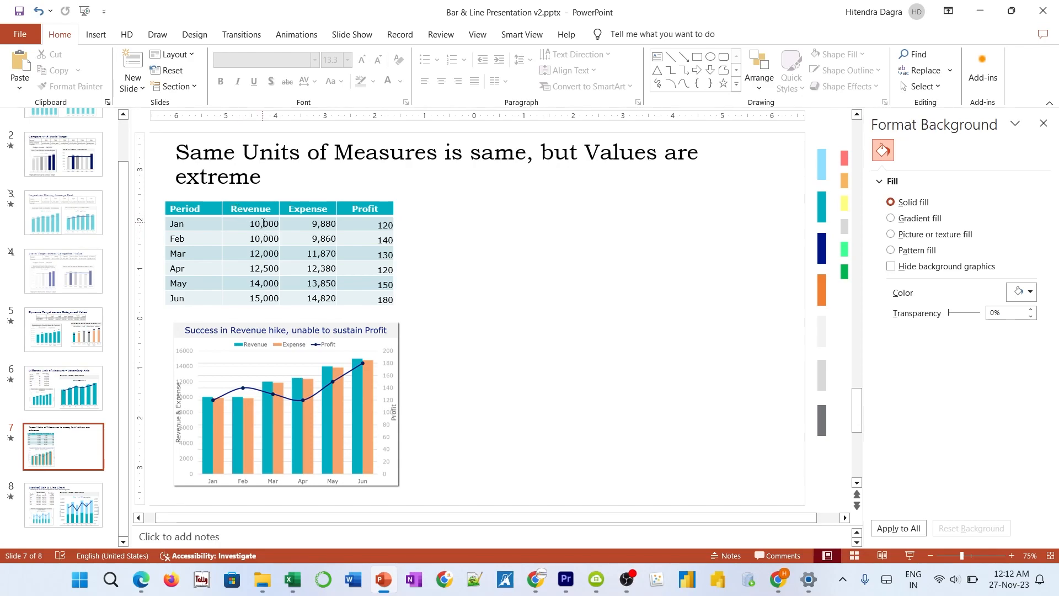
Step: Copy the salary and headcount chart from slide 6 and paste it onto slide 7
{"action": "left_click_drag", "start_coordinate": [263, 223], "coordinate": [275, 232]}
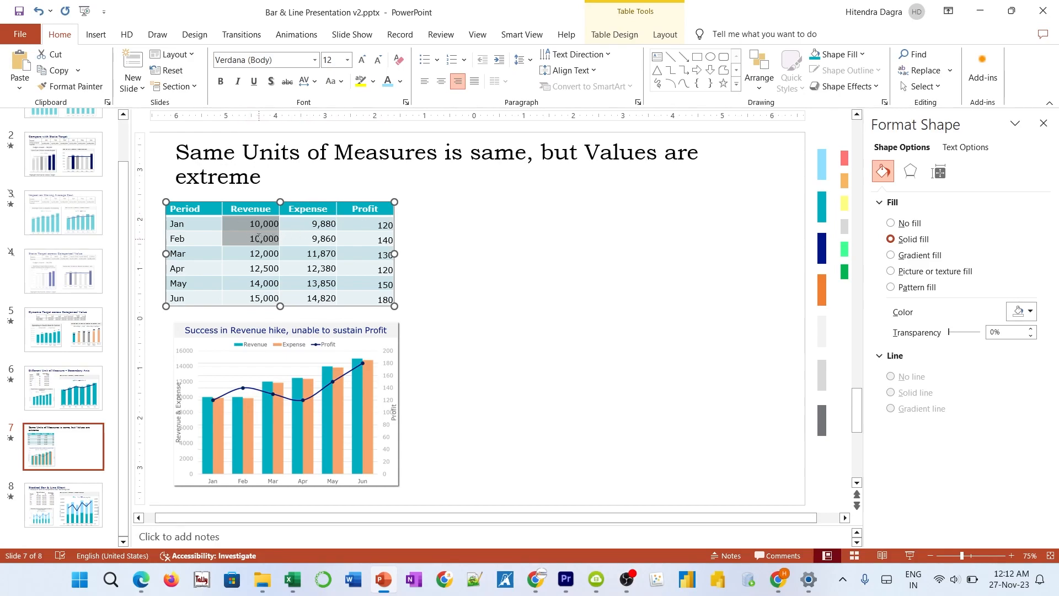
{"action": "left_click", "coordinate": [368, 224]}
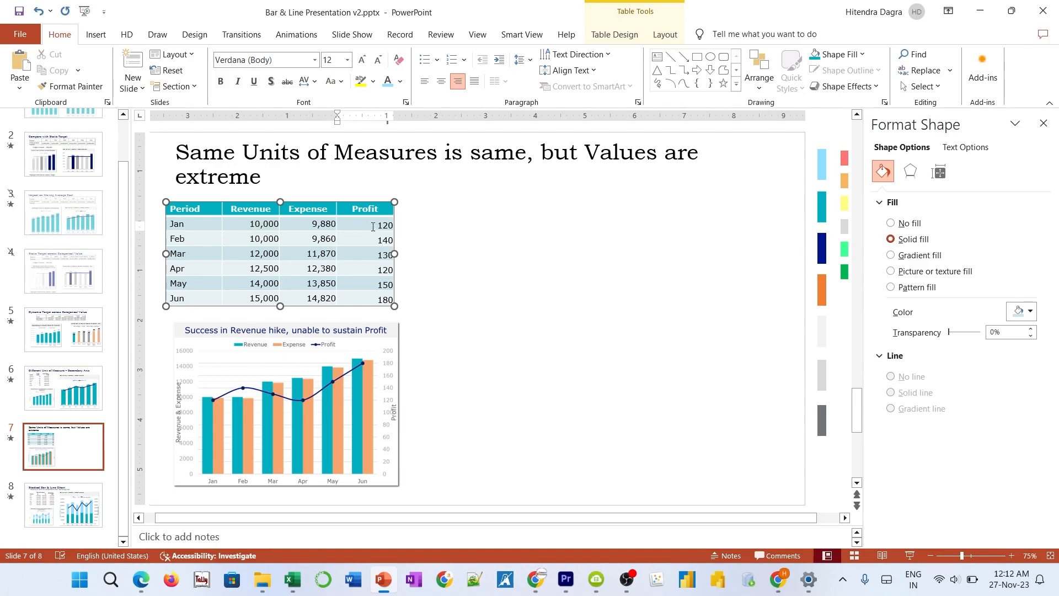
{"action": "left_click", "coordinate": [94, 398]}
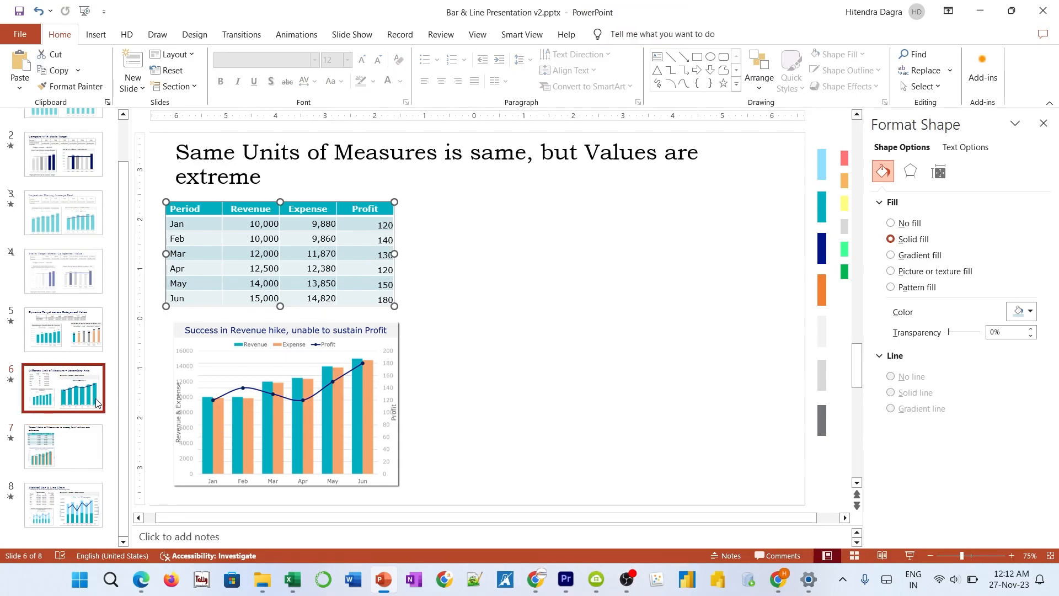
{"action": "left_click", "coordinate": [447, 309]}
{"action": "left_click", "coordinate": [444, 310]}
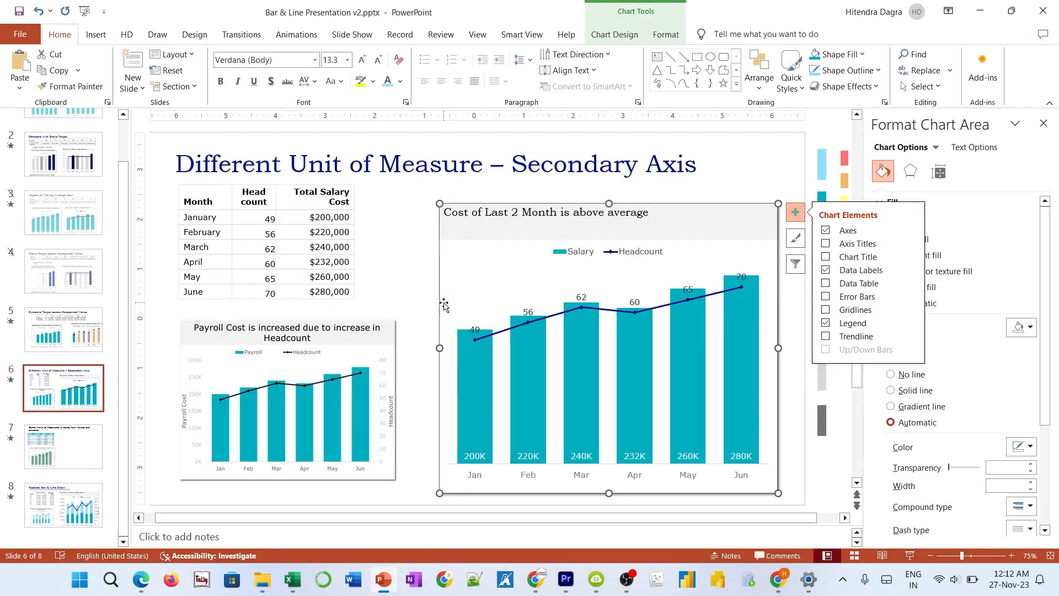
{"action": "left_click", "coordinate": [72, 444]}
{"action": "key", "text": "ctrl+v"}
Step: Open the pasted chart's data and insert a column headed Expense between Salary and Headcount
{"action": "right_click", "coordinate": [507, 388]}
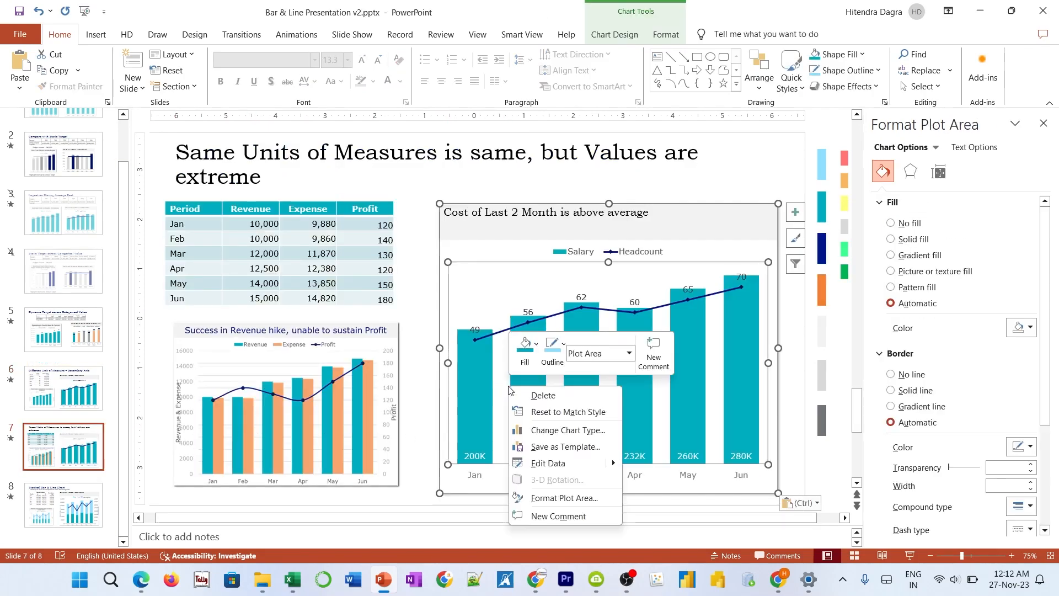
{"action": "left_click", "coordinate": [564, 465]}
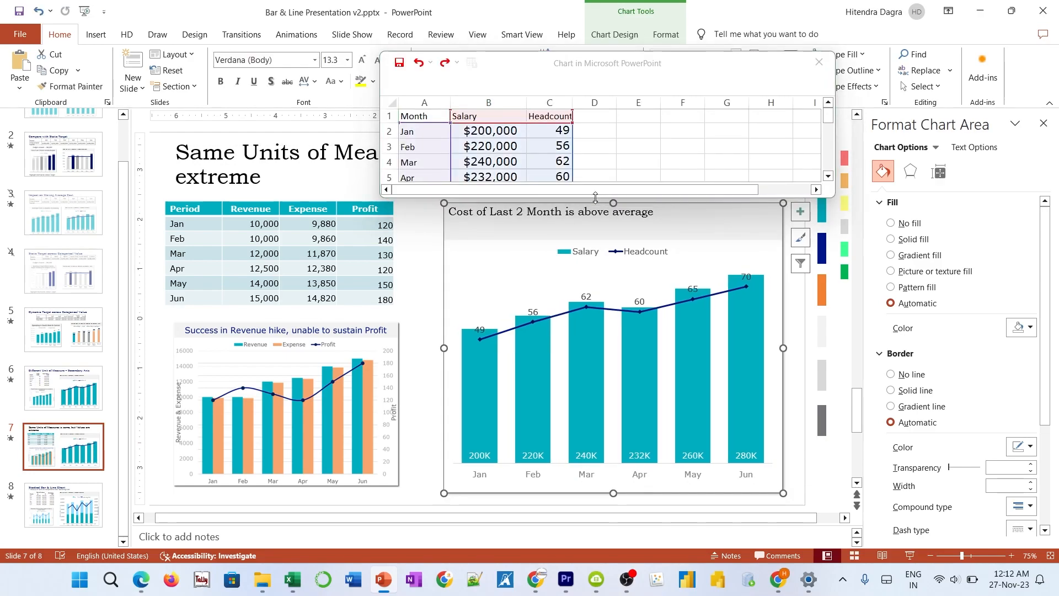
{"action": "left_click_drag", "start_coordinate": [597, 196], "coordinate": [595, 282]}
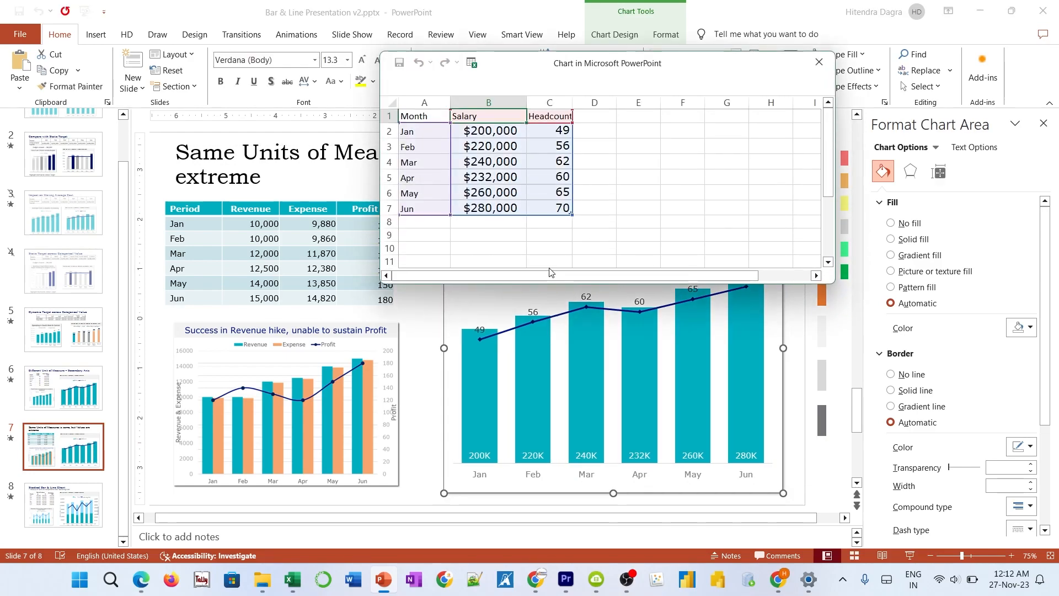
{"action": "left_click", "coordinate": [551, 117]}
{"action": "right_click", "coordinate": [551, 103]}
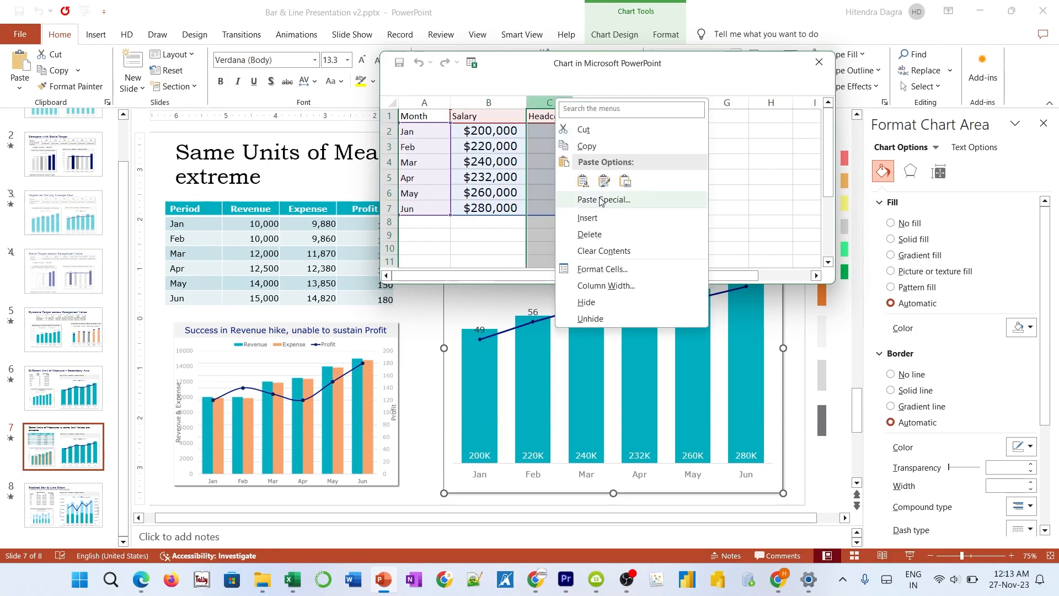
{"action": "left_click", "coordinate": [588, 218]}
{"action": "left_click", "coordinate": [560, 117]}
{"action": "type", "text": "Expense"}
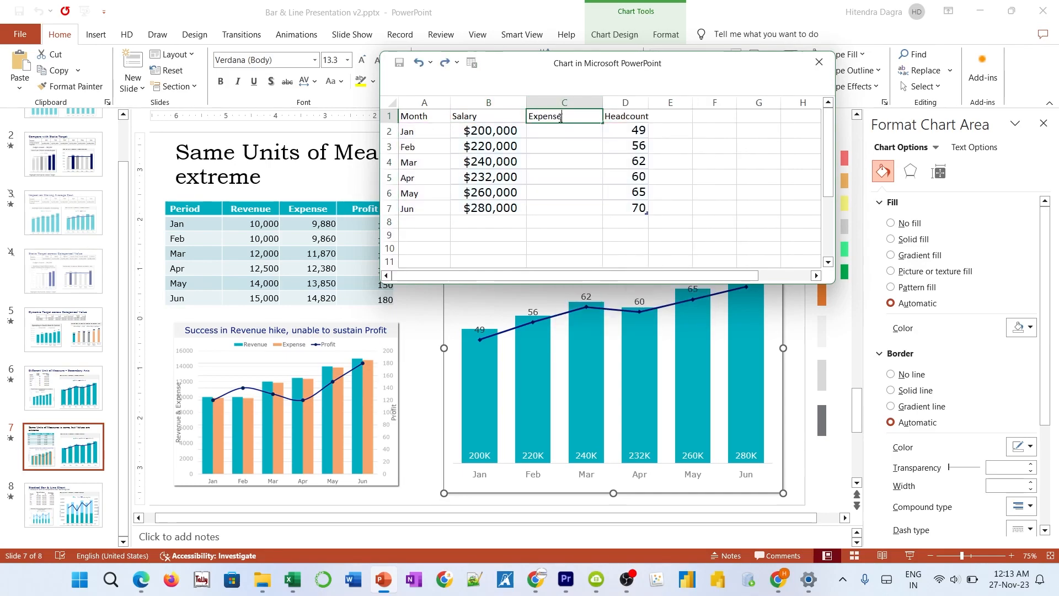
{"action": "key", "text": "Return"}
Step: Fill the three chart data columns for Jan to Jun with the Revenue, Expense and Profit values from the slide's table, and close the data
{"action": "left_click", "coordinate": [249, 225]}
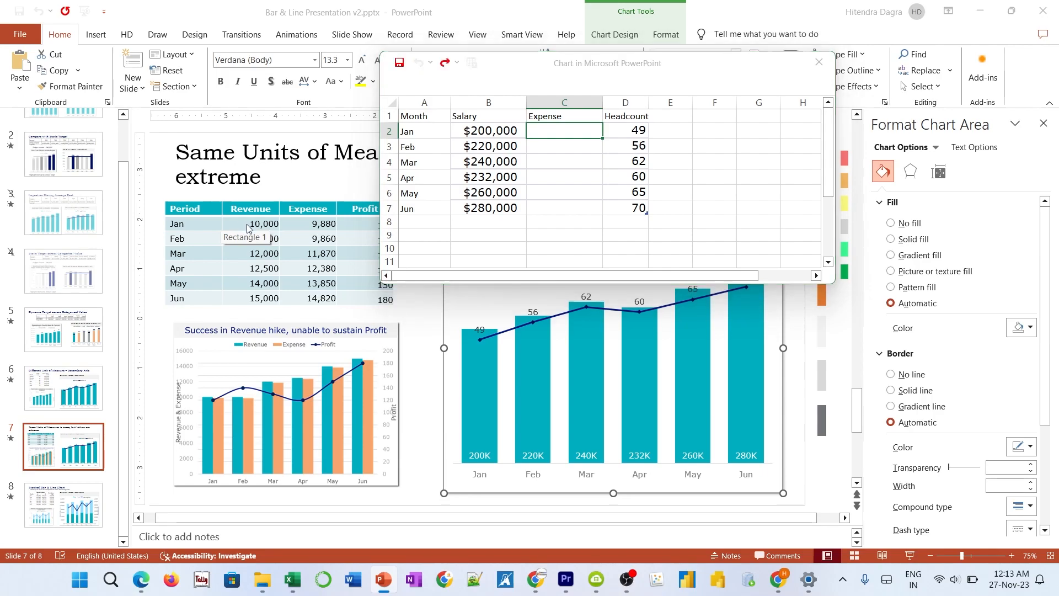
{"action": "left_click_drag", "start_coordinate": [267, 243], "coordinate": [360, 301]}
{"action": "key", "text": "ctrl+c"}
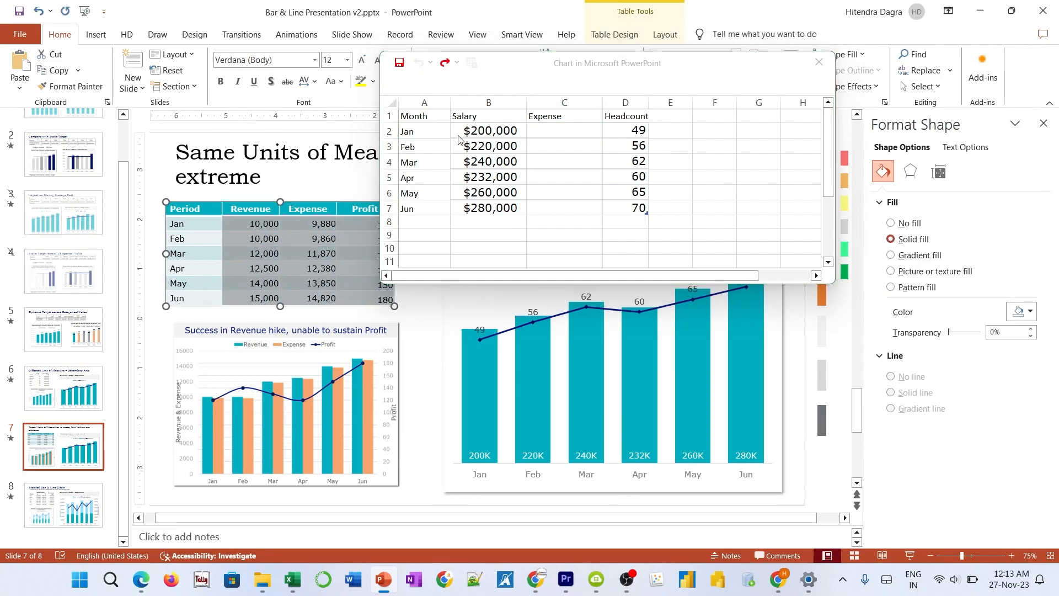
{"action": "left_click", "coordinate": [459, 133]}
{"action": "key", "text": "ctrl+v"}
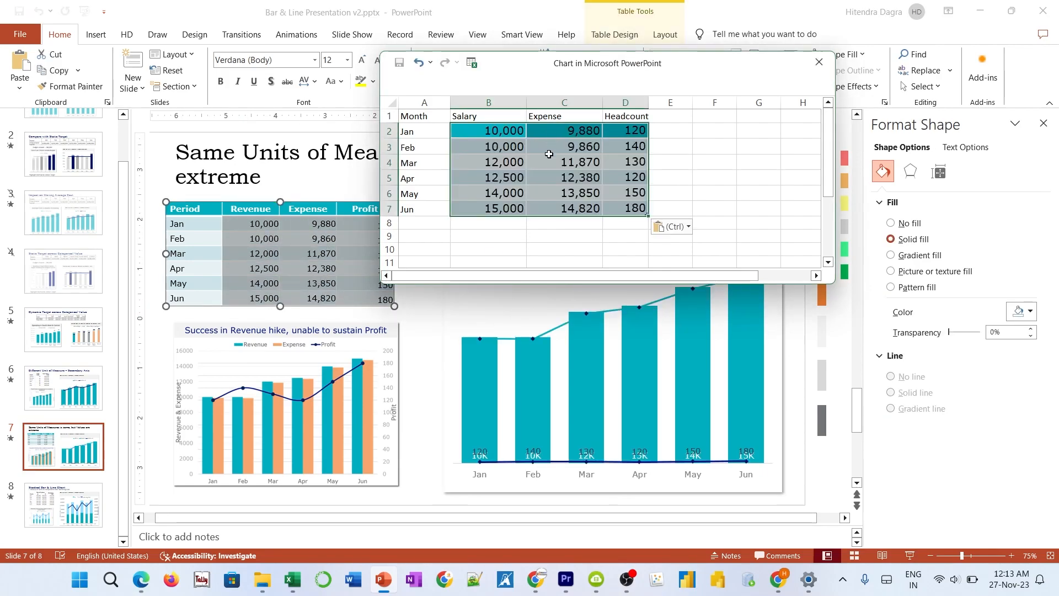
{"action": "left_click", "coordinate": [819, 63]}
Step: Change the Expense series to Clustered Column and plot it on the primary axis
{"action": "right_click", "coordinate": [560, 325]}
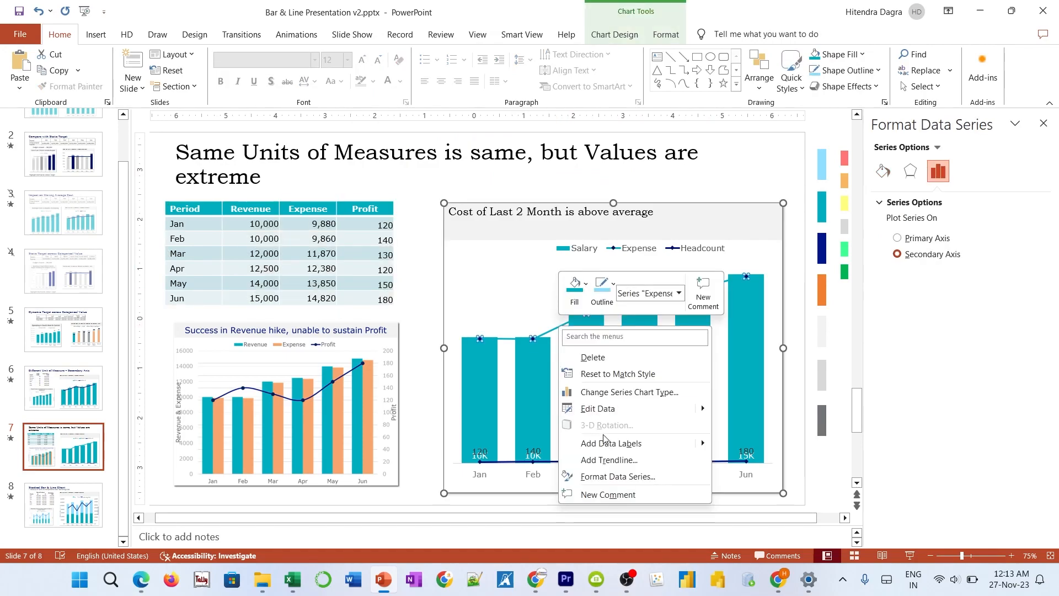
{"action": "left_click", "coordinate": [606, 391]}
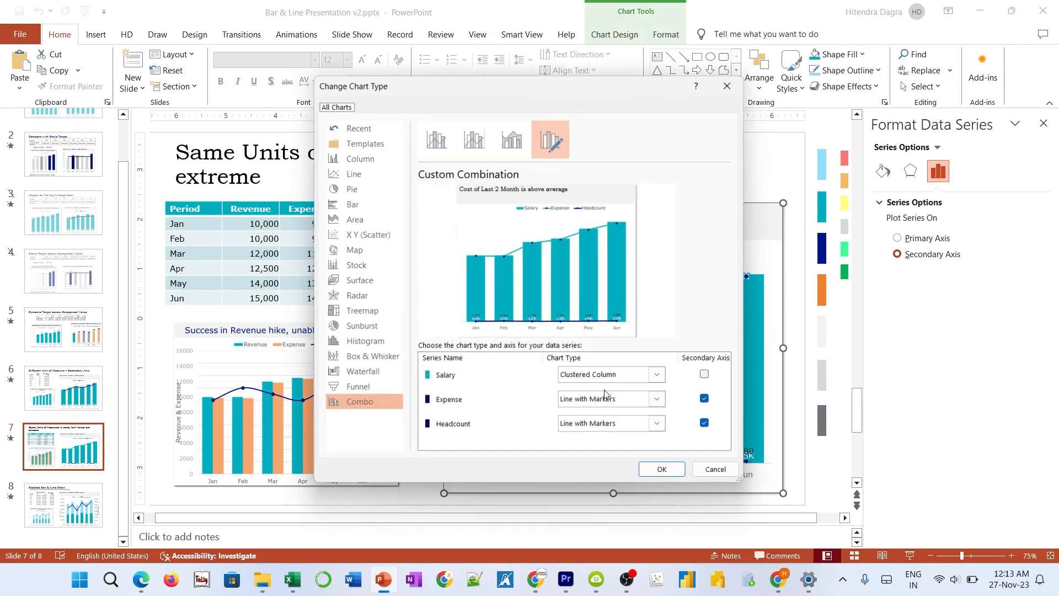
{"action": "left_click", "coordinate": [660, 401]}
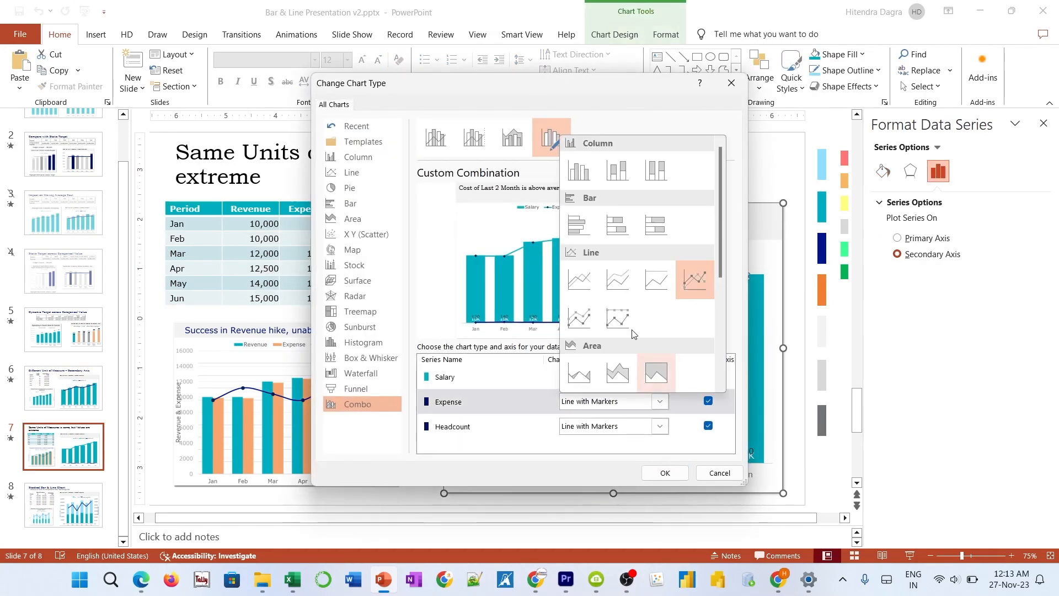
{"action": "left_click", "coordinate": [579, 171]}
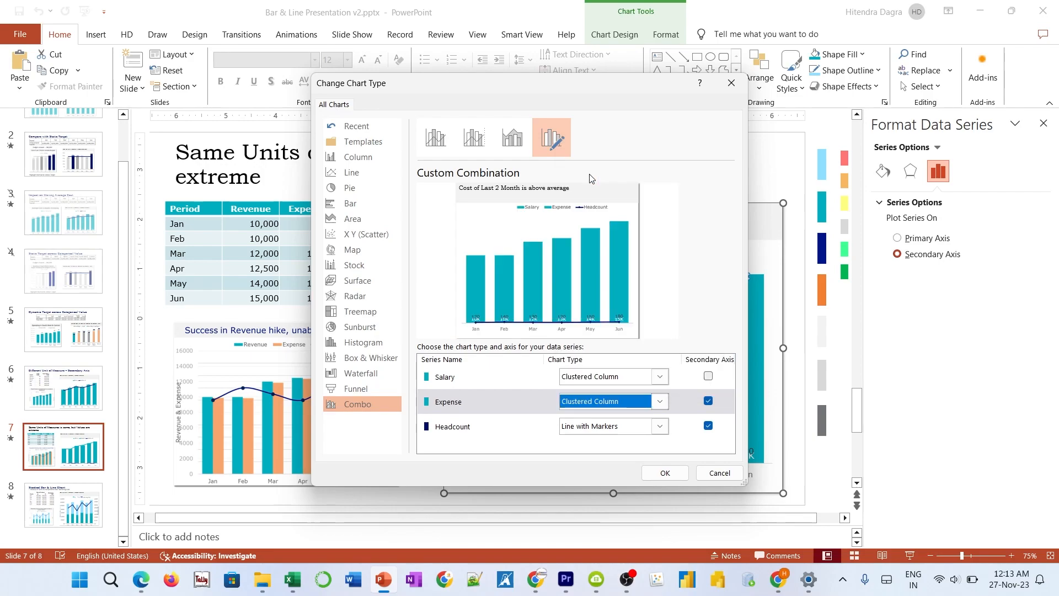
{"action": "left_click", "coordinate": [709, 401]}
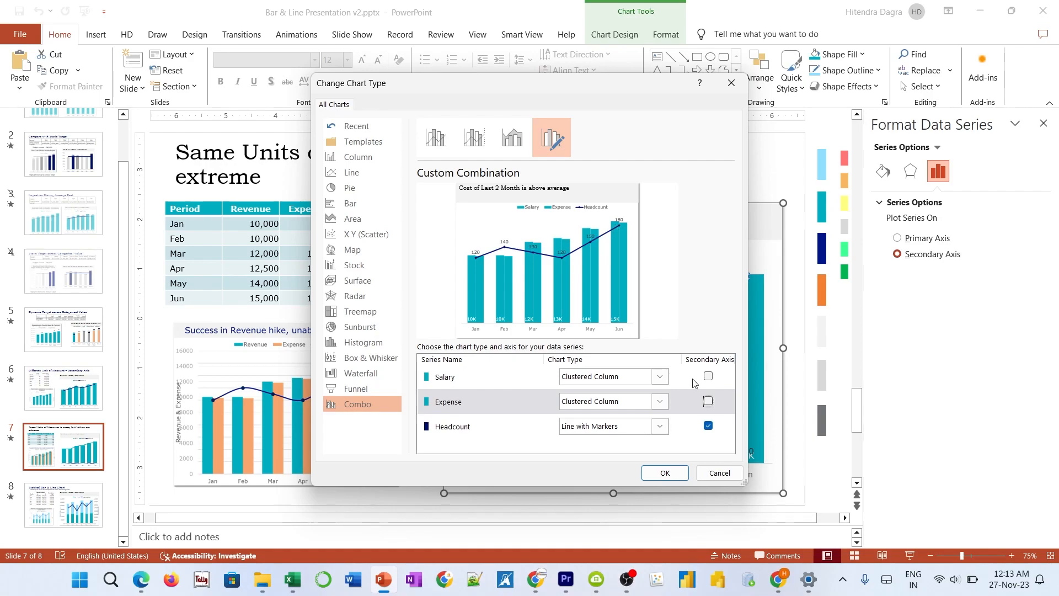
{"action": "left_click", "coordinate": [664, 472]}
Step: Fill the Expense columns of the pasted chart with the recently used light orange colour
{"action": "right_click", "coordinate": [596, 346]}
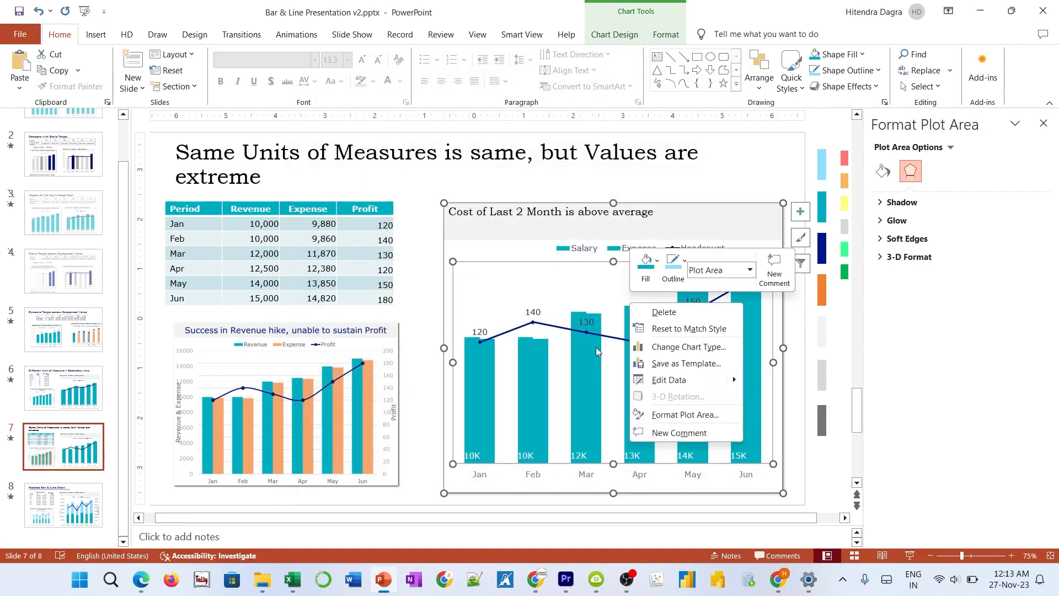
{"action": "left_click", "coordinate": [594, 366]}
{"action": "left_click", "coordinate": [939, 171]}
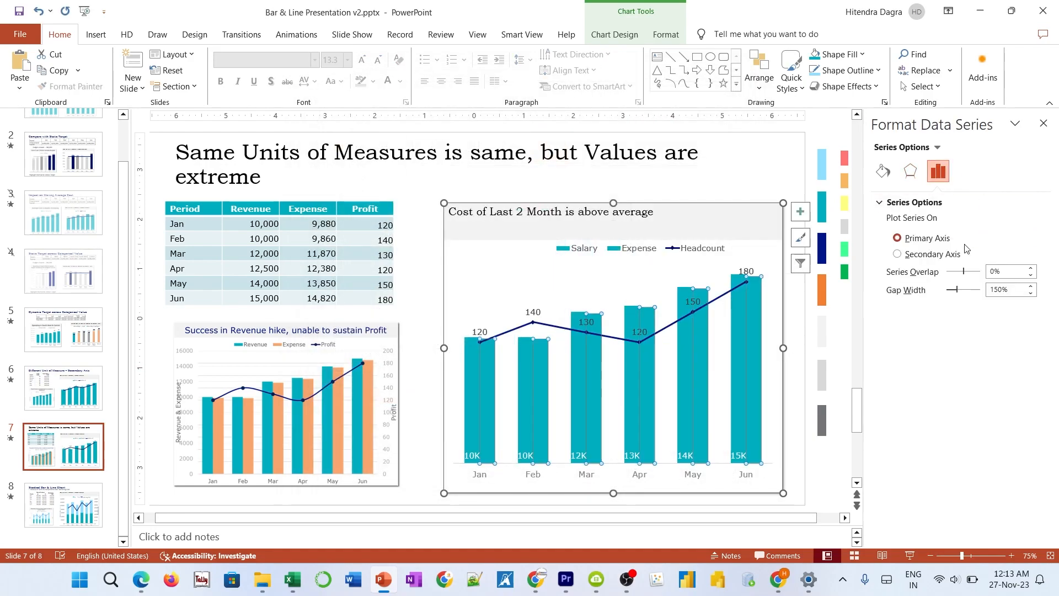
{"action": "left_click", "coordinate": [882, 171]}
{"action": "left_click", "coordinate": [1029, 345]}
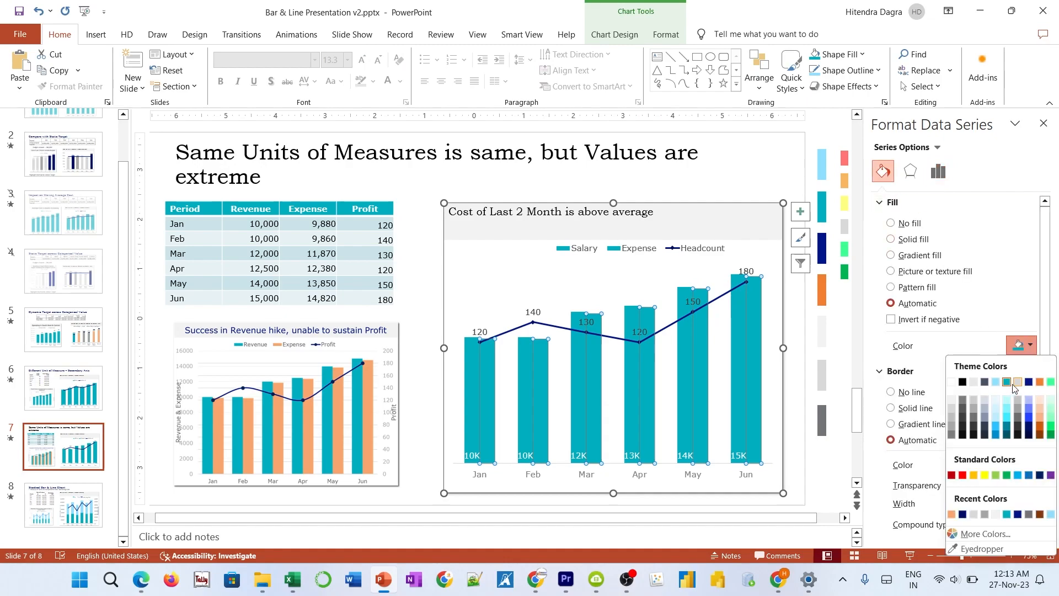
{"action": "left_click", "coordinate": [952, 515]}
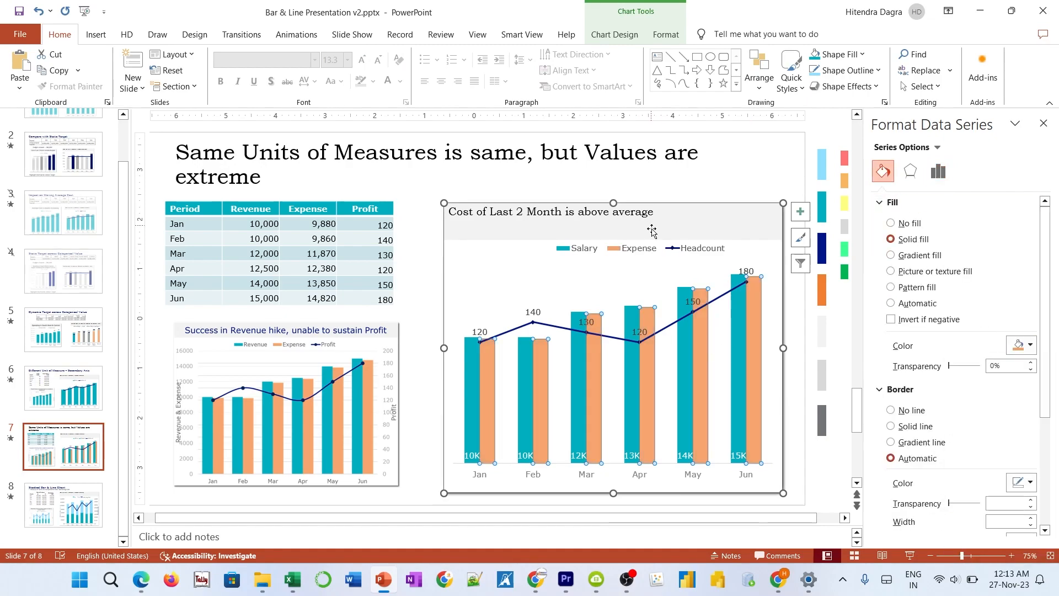
Step: Rename the Headcount header in the chart data to Profit and close the data
{"action": "right_click", "coordinate": [644, 381]}
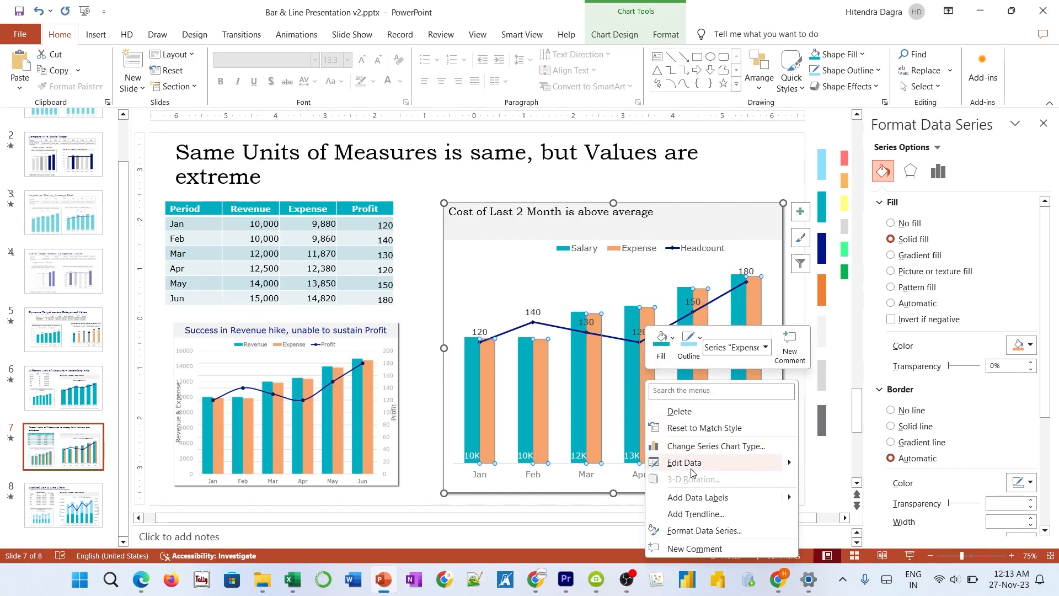
{"action": "left_click", "coordinate": [691, 469]}
{"action": "left_click", "coordinate": [620, 114]}
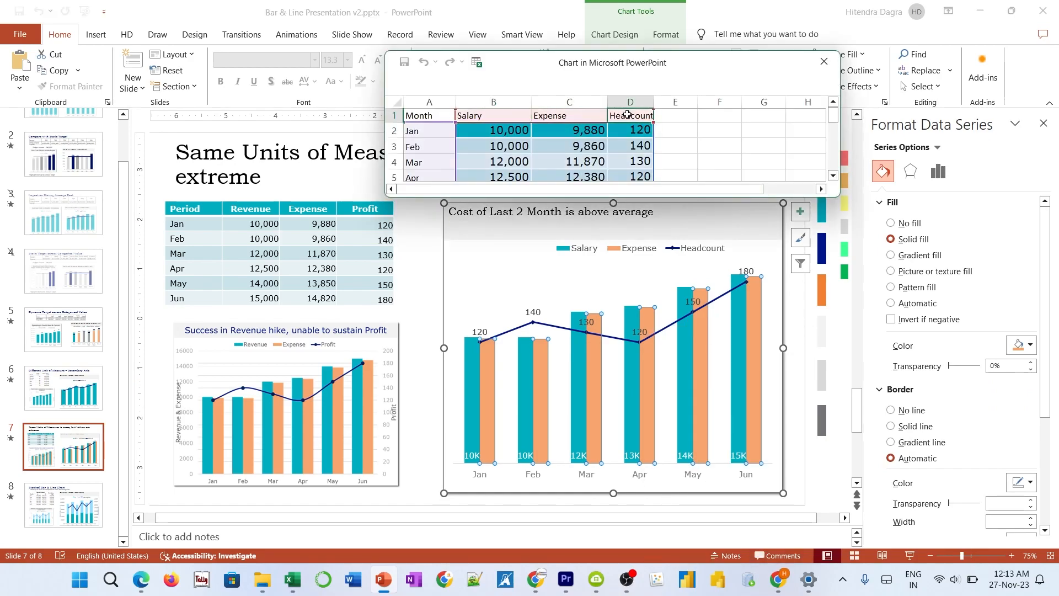
{"action": "type", "text": "Profi"}
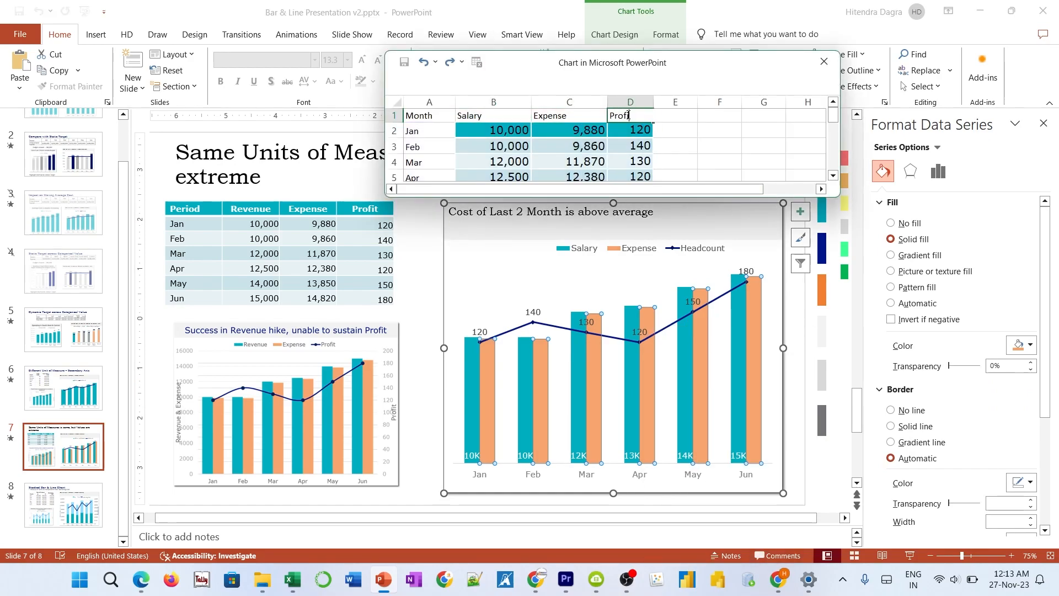
{"action": "type", "text": "t"}
{"action": "key", "text": "Return"}
{"action": "left_click", "coordinate": [823, 61]}
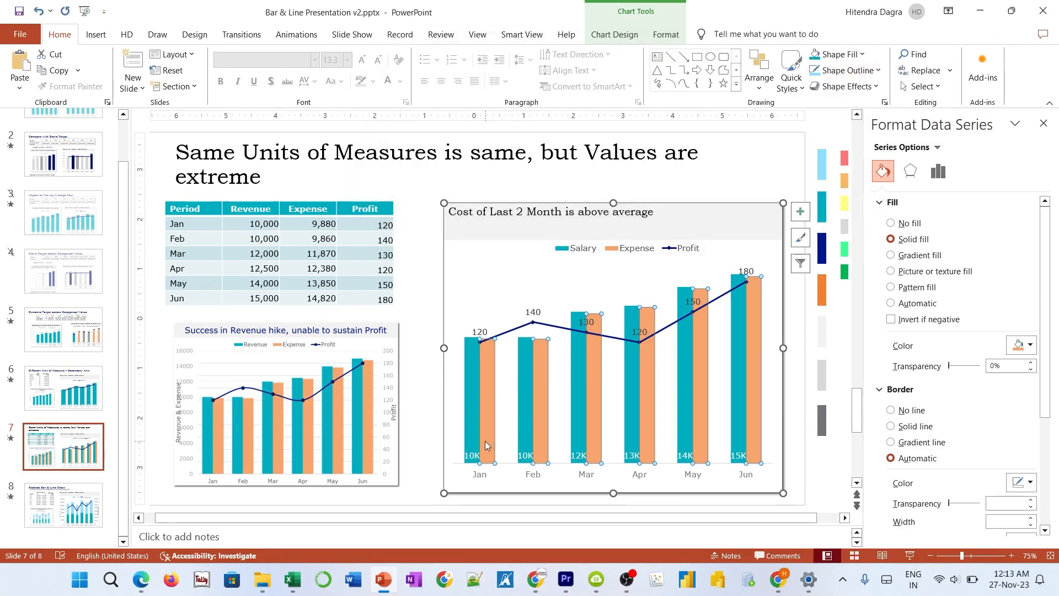
Step: Add data labels to the Expense columns and position them at Inside Base
{"action": "left_click", "coordinate": [800, 211]}
{"action": "left_click", "coordinate": [830, 283]}
{"action": "left_click", "coordinate": [830, 270]}
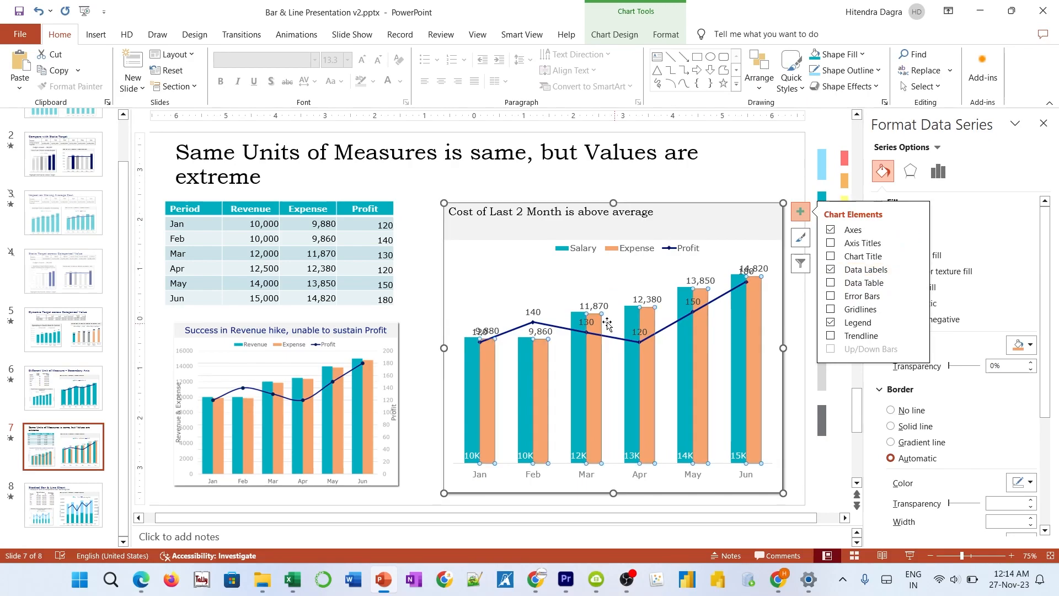
{"action": "left_click", "coordinate": [494, 332]}
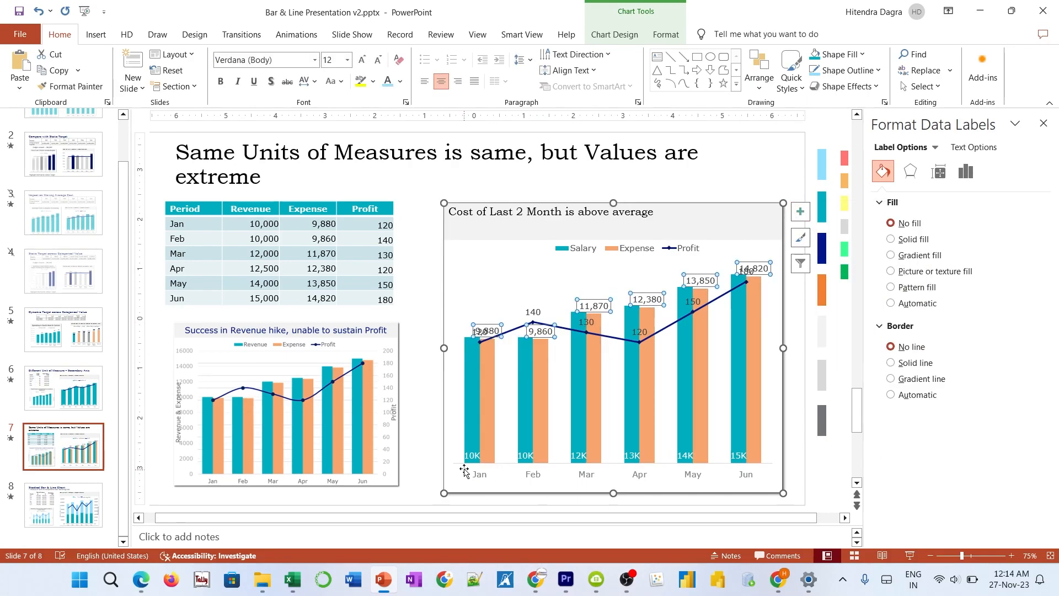
{"action": "left_click", "coordinate": [965, 172]}
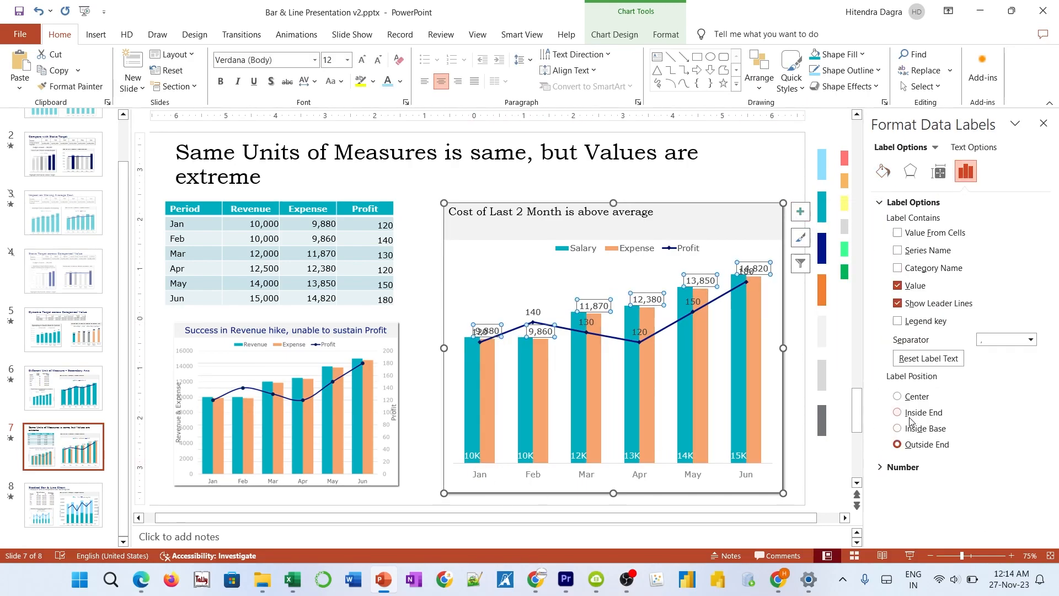
{"action": "left_click", "coordinate": [897, 429]}
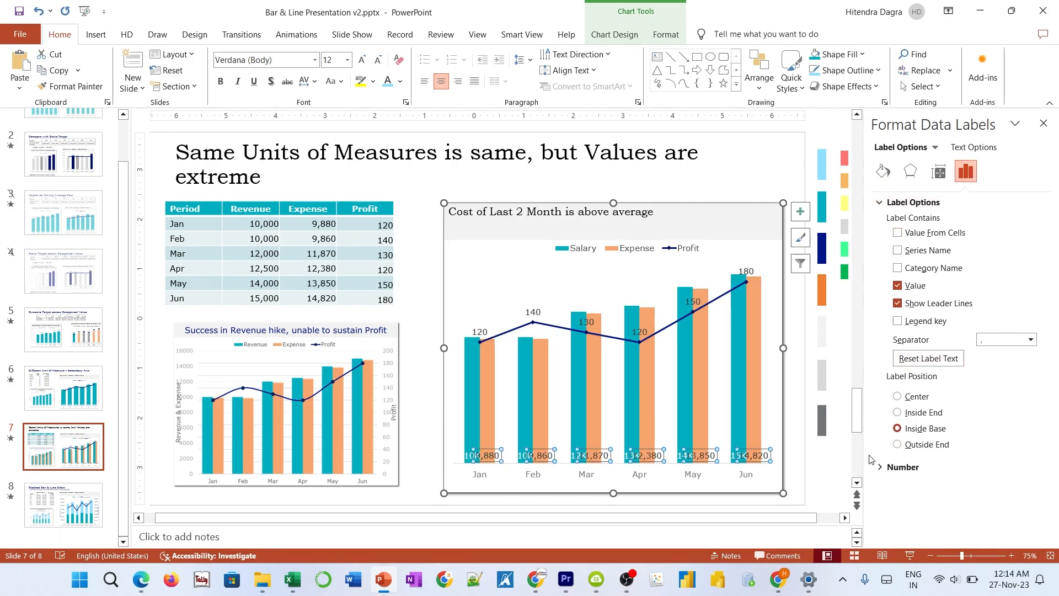
Step: Apply the custom number format #,###,K to the Expense data labels
{"action": "left_click", "coordinate": [880, 468]}
{"action": "left_click", "coordinate": [1019, 499]}
{"action": "left_click", "coordinate": [937, 487]}
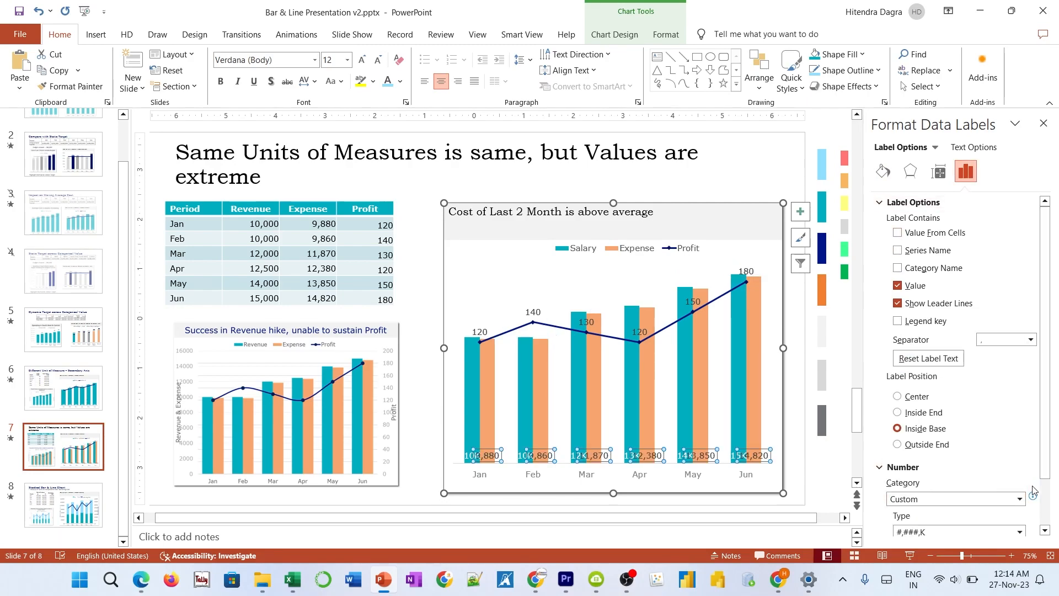
{"action": "left_click", "coordinate": [477, 457]}
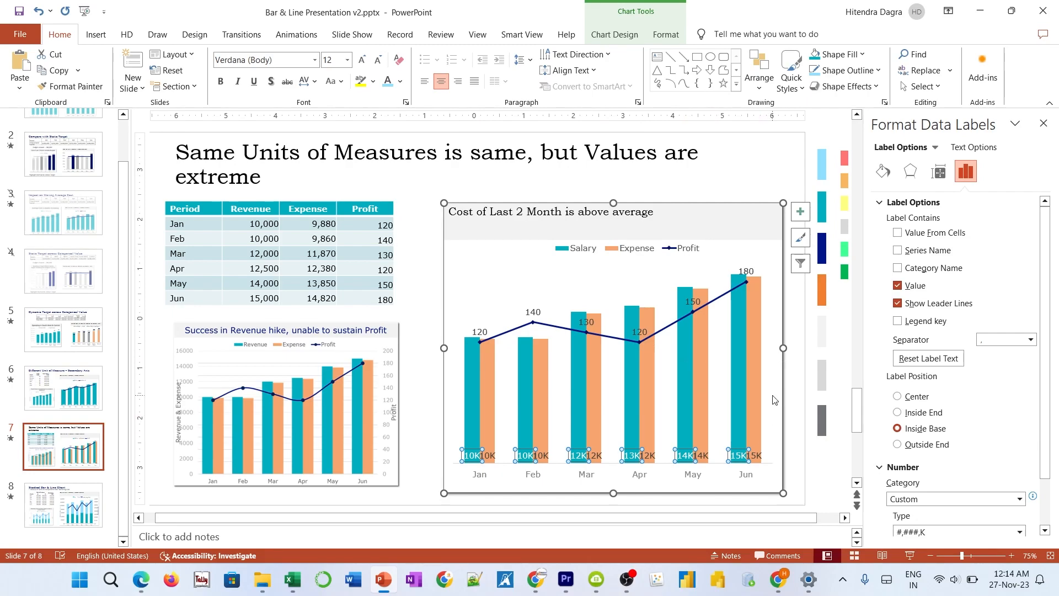
Step: Set the label position of the primary vertical axis to Next to Axis
{"action": "left_click", "coordinate": [935, 147]}
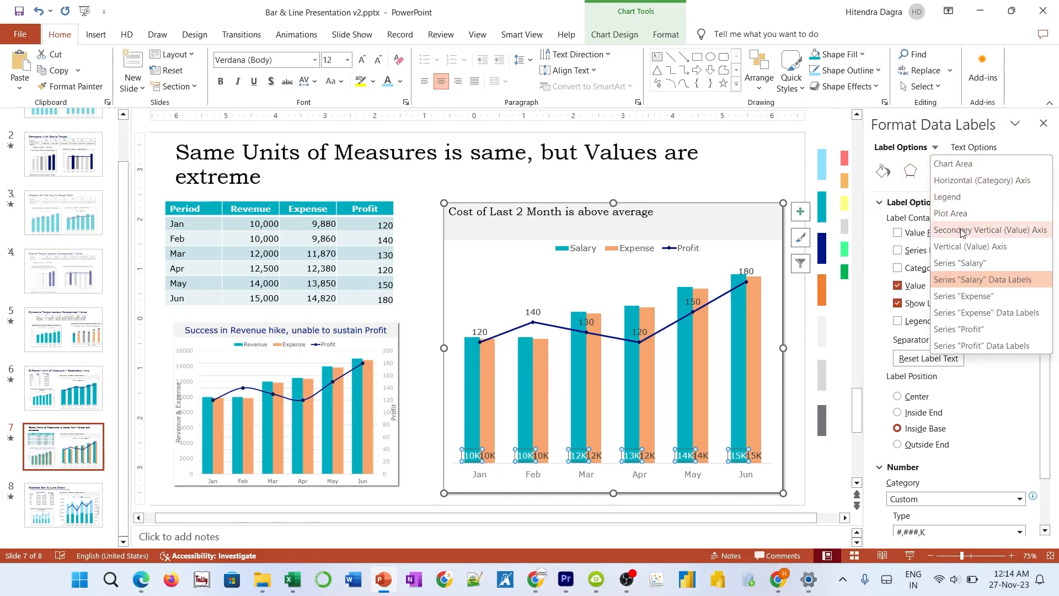
{"action": "left_click", "coordinate": [962, 248]}
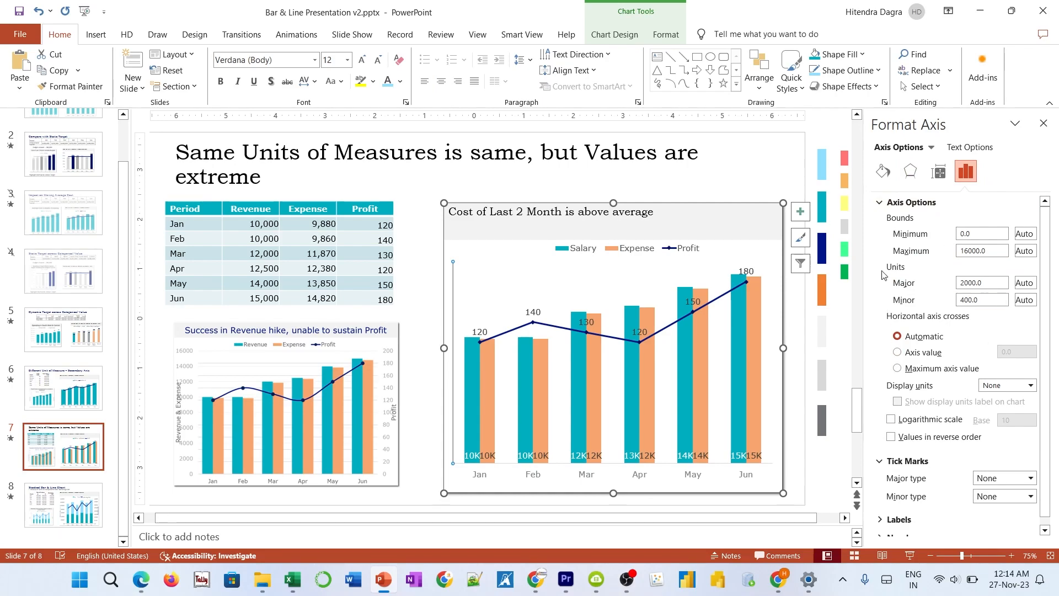
{"action": "left_click", "coordinate": [881, 202]}
{"action": "left_click", "coordinate": [881, 279]}
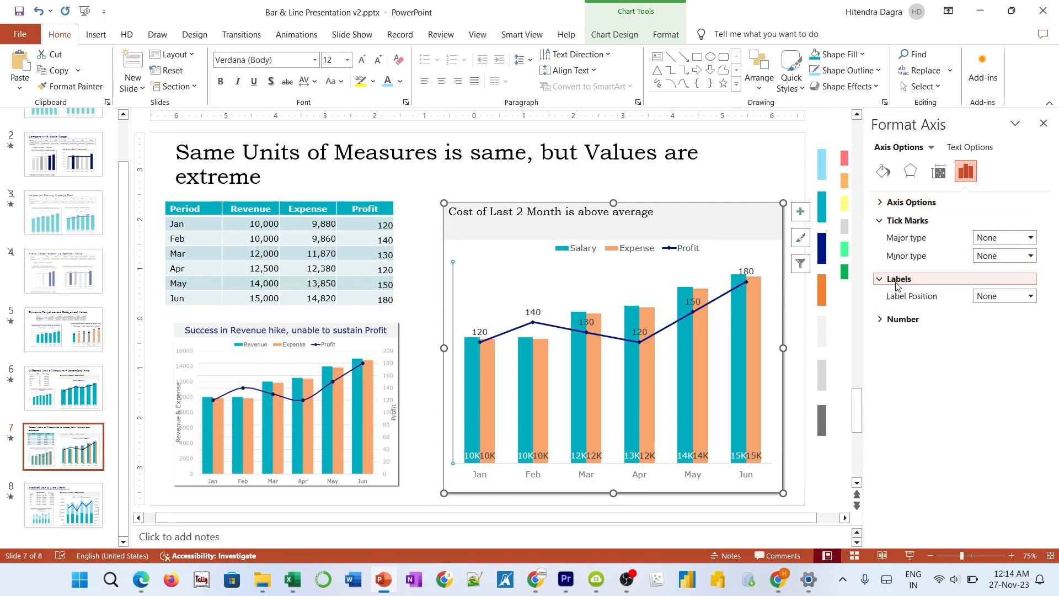
{"action": "left_click", "coordinate": [991, 297]}
{"action": "left_click", "coordinate": [991, 307]}
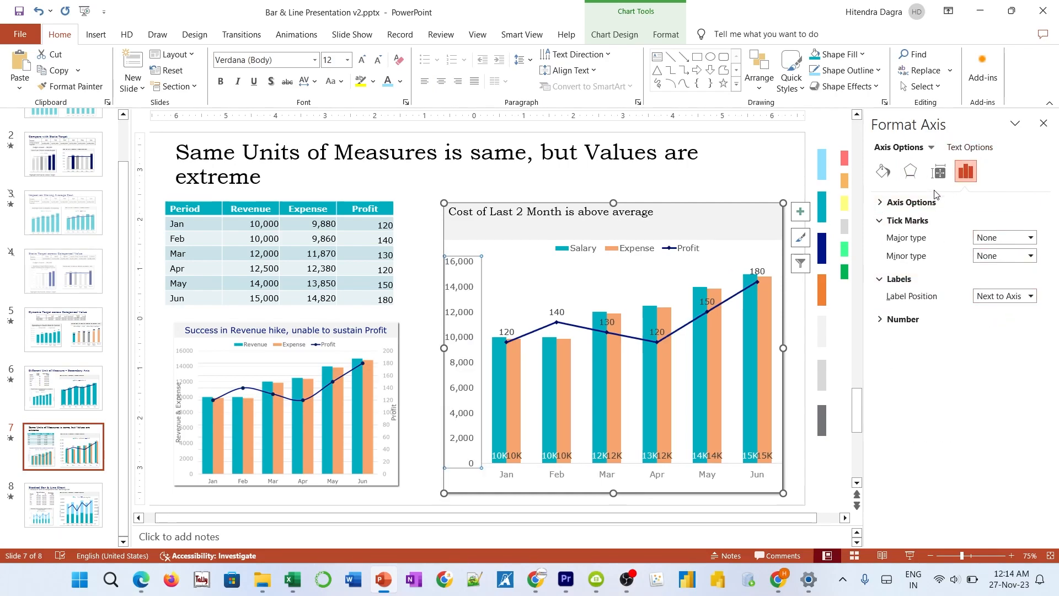
Step: Set the label position of the secondary vertical axis to Next to Axis
{"action": "left_click", "coordinate": [930, 147]}
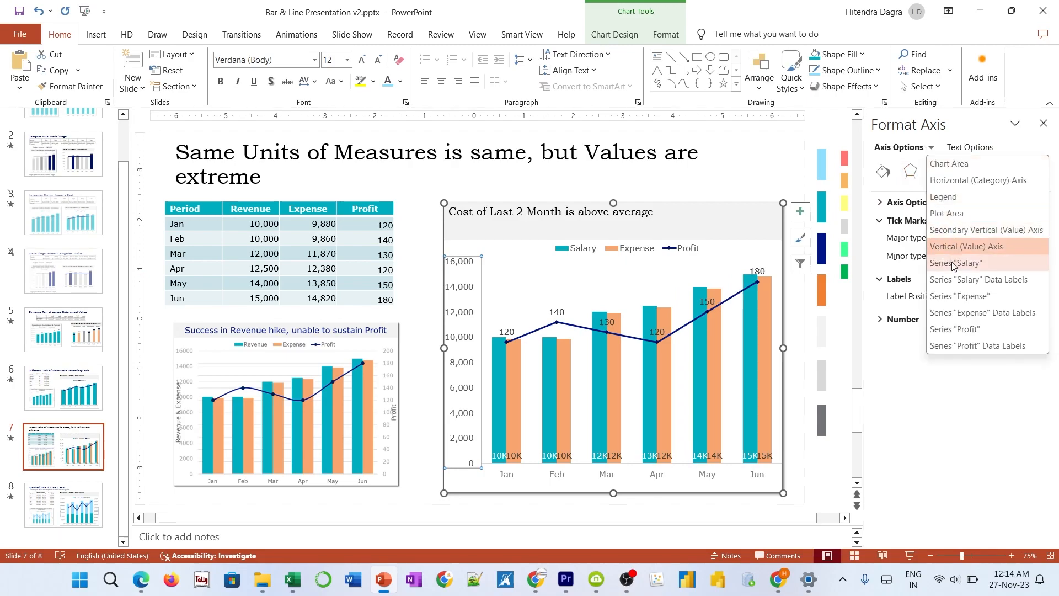
{"action": "left_click", "coordinate": [969, 227]}
{"action": "left_click", "coordinate": [1026, 296]}
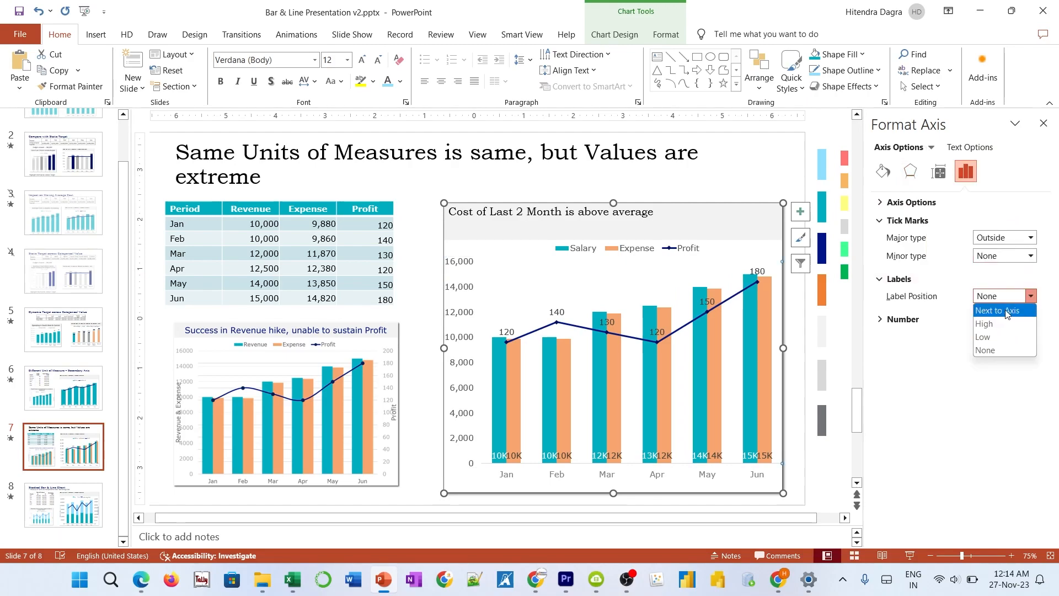
{"action": "left_click", "coordinate": [997, 310]}
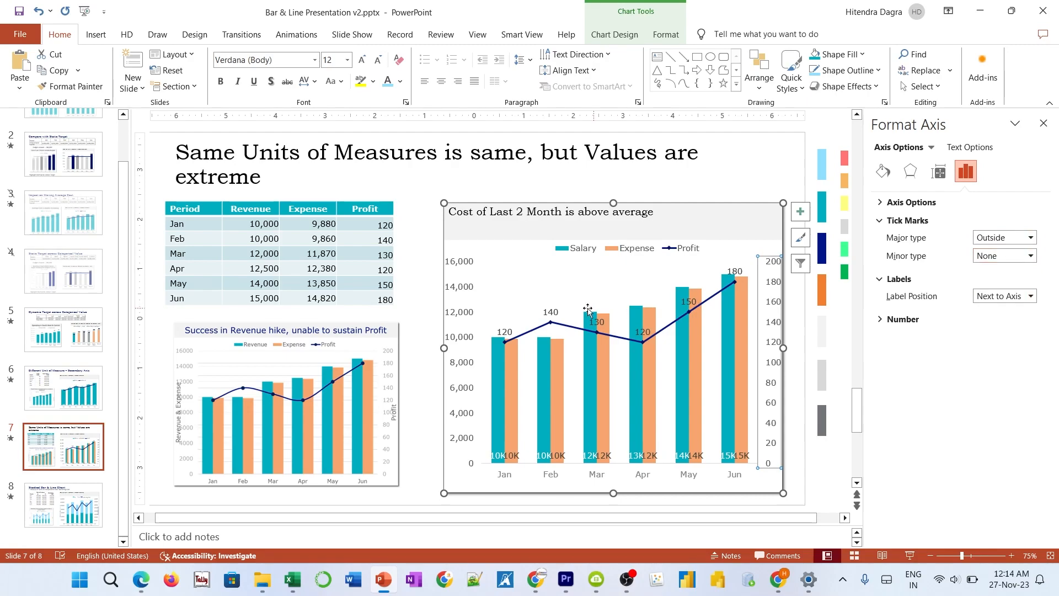
Step: Open the list of chart elements for the revenue, expense and profit chart
{"action": "left_click", "coordinate": [800, 211]}
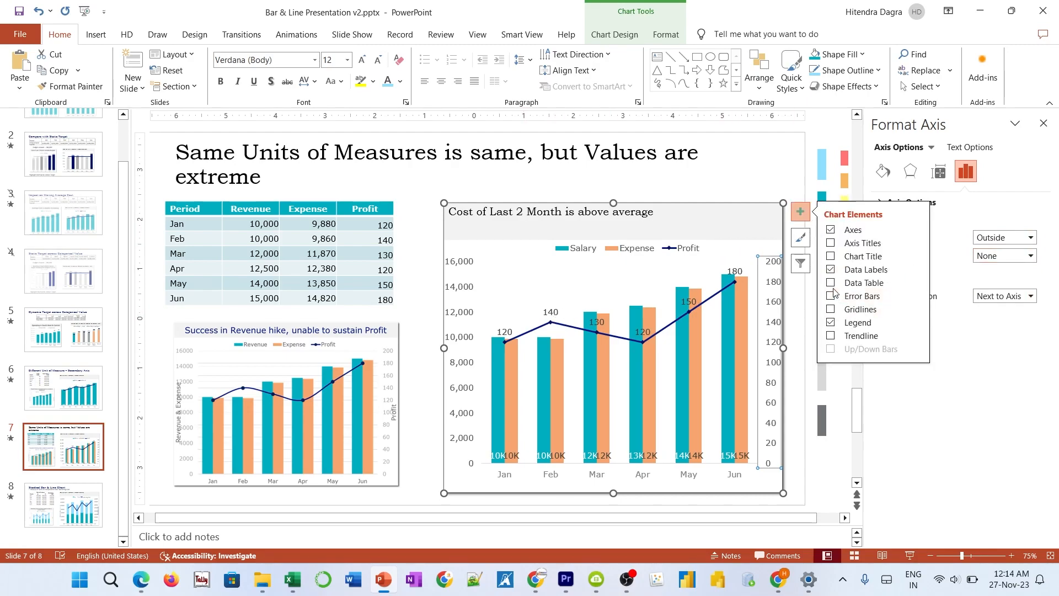